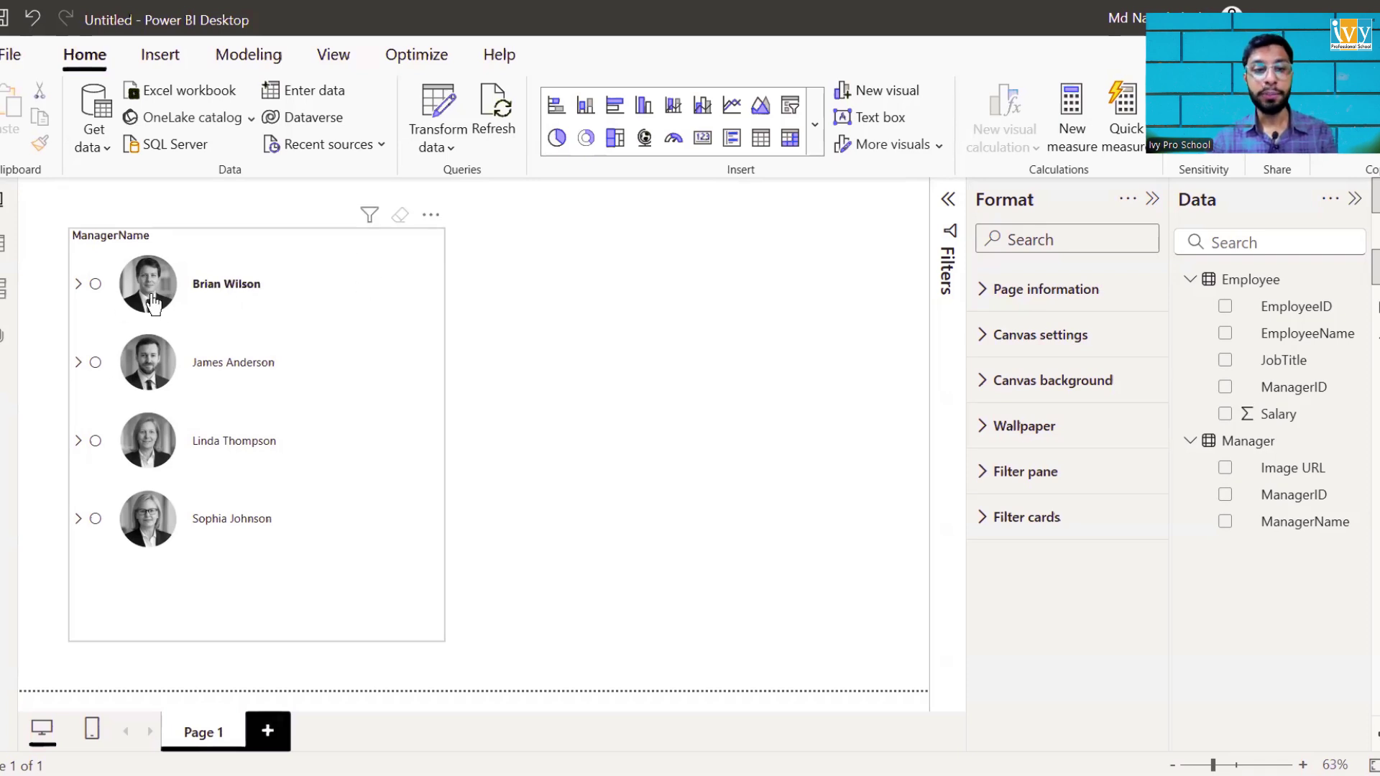
Examine the employees and job titles listed under the first two managers in the finished image slicer, leaving both groups collapsed.
{"action": "left_click", "coordinate": [78, 284]}
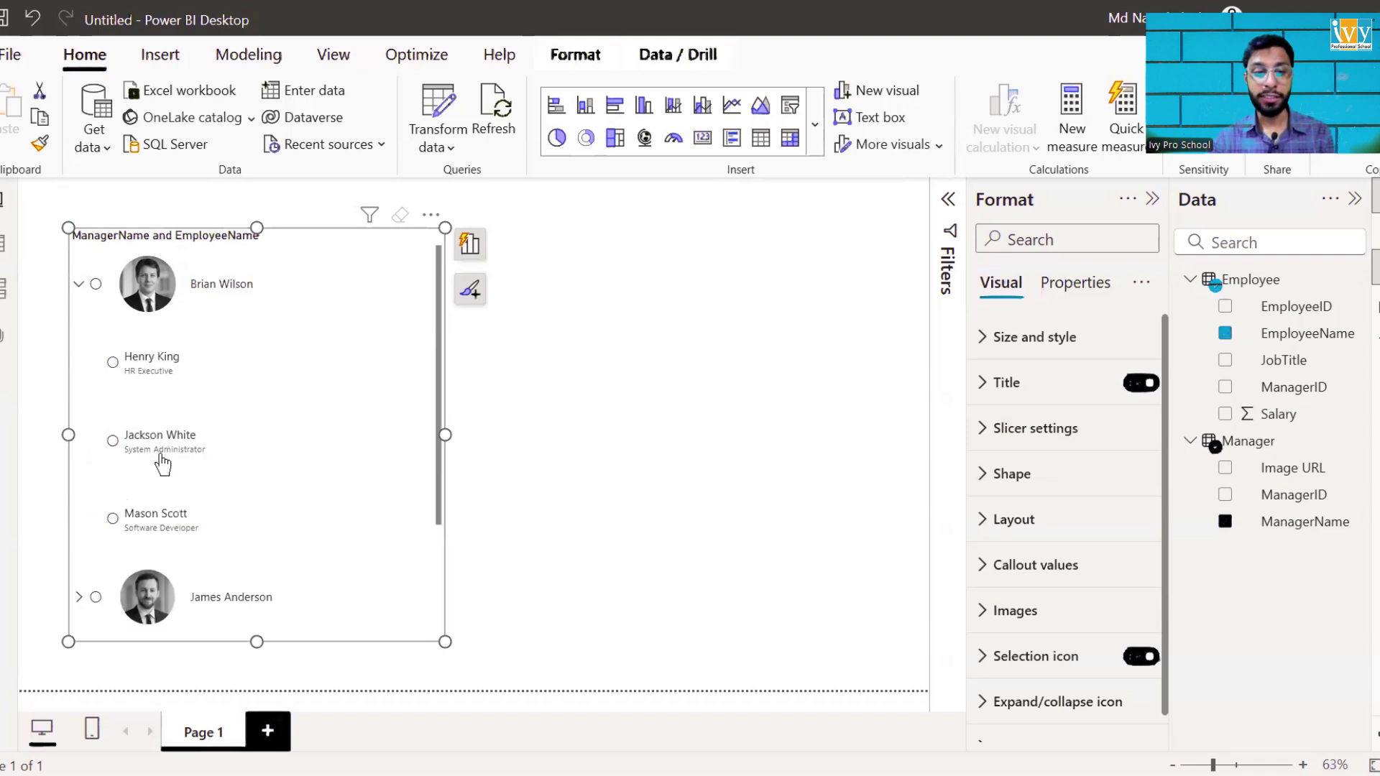
{"action": "left_click", "coordinate": [79, 288]}
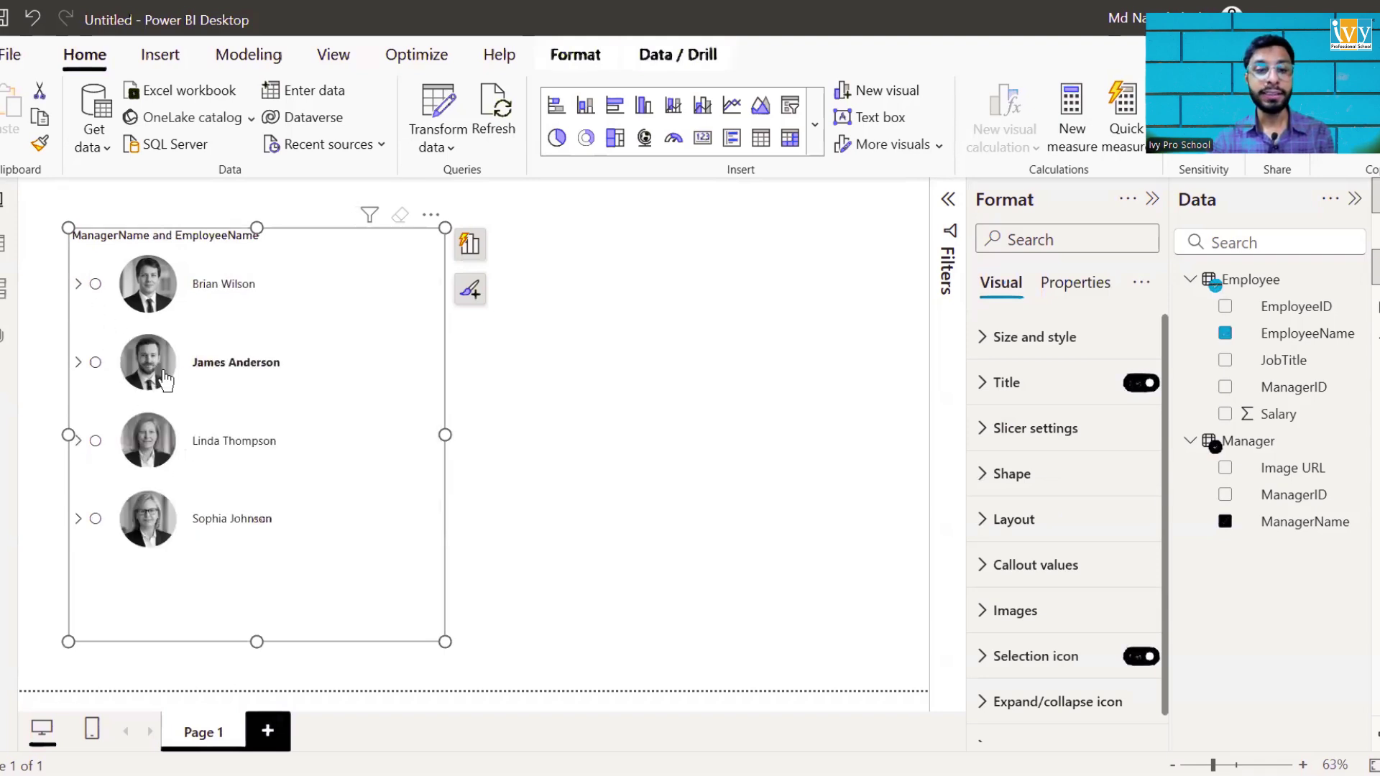
{"action": "left_click", "coordinate": [78, 363]}
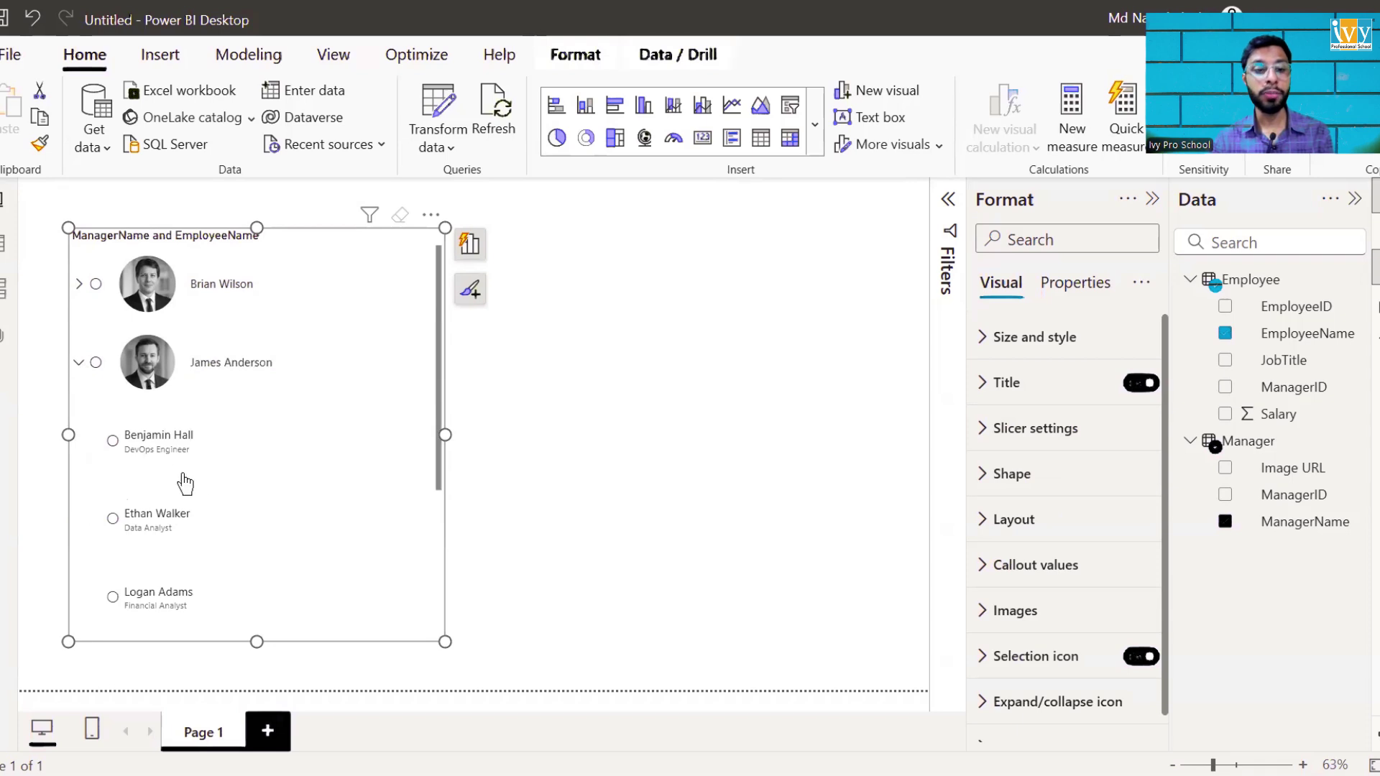
{"action": "scroll", "coordinate": [176, 530], "scroll_direction": "down", "scroll_amount": 2}
{"action": "scroll", "coordinate": [180, 503], "scroll_direction": "up", "scroll_amount": 2}
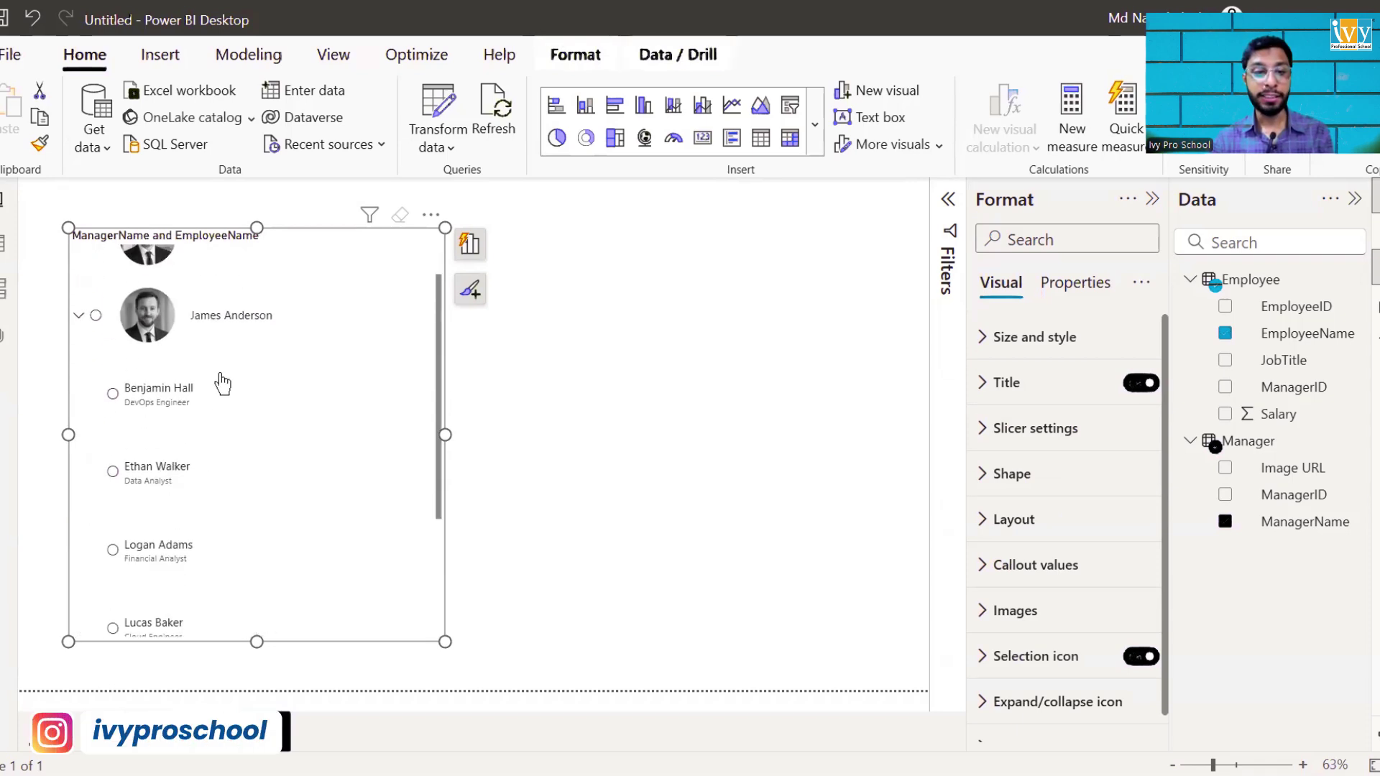
{"action": "left_click", "coordinate": [79, 316]}
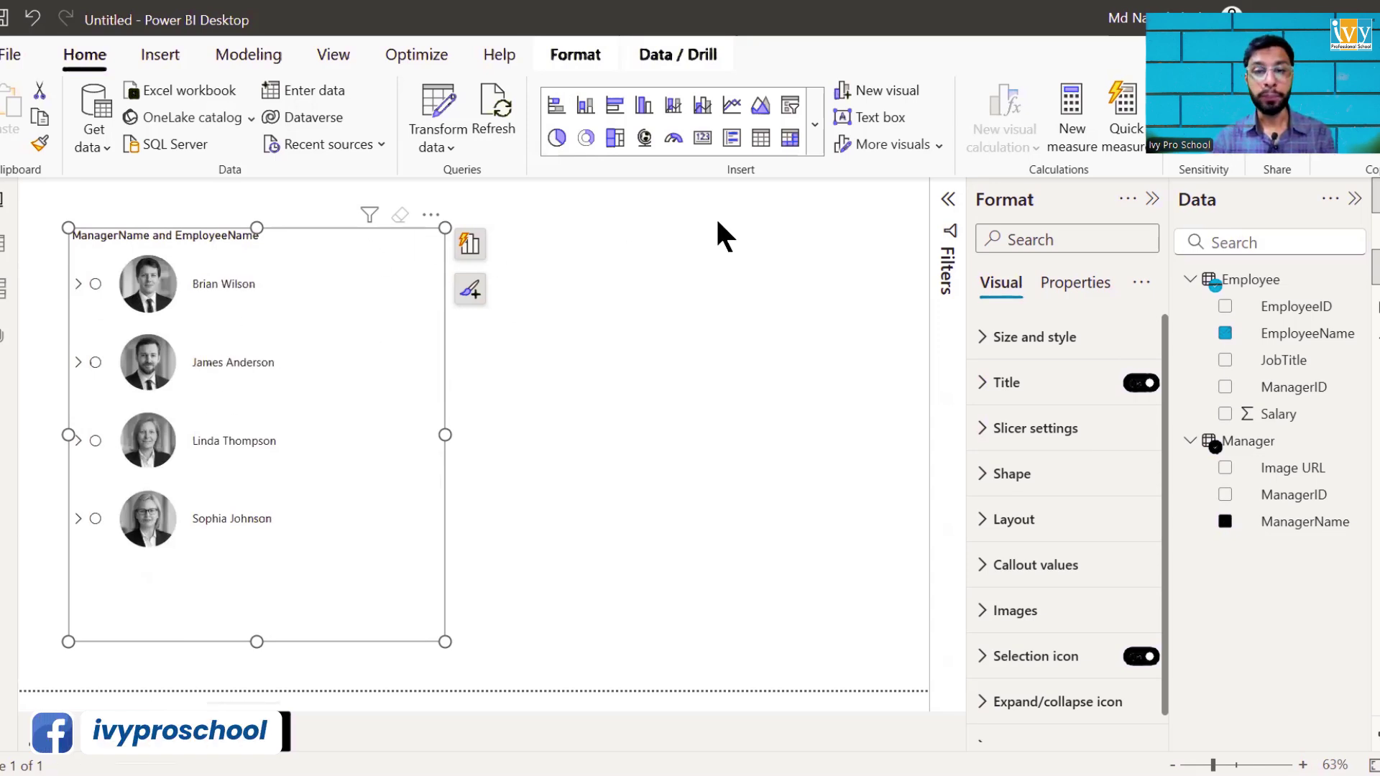
Insert a new list slicer on the report page and populate it with ManagerName and EmployeeName.
{"action": "left_click", "coordinate": [732, 284]}
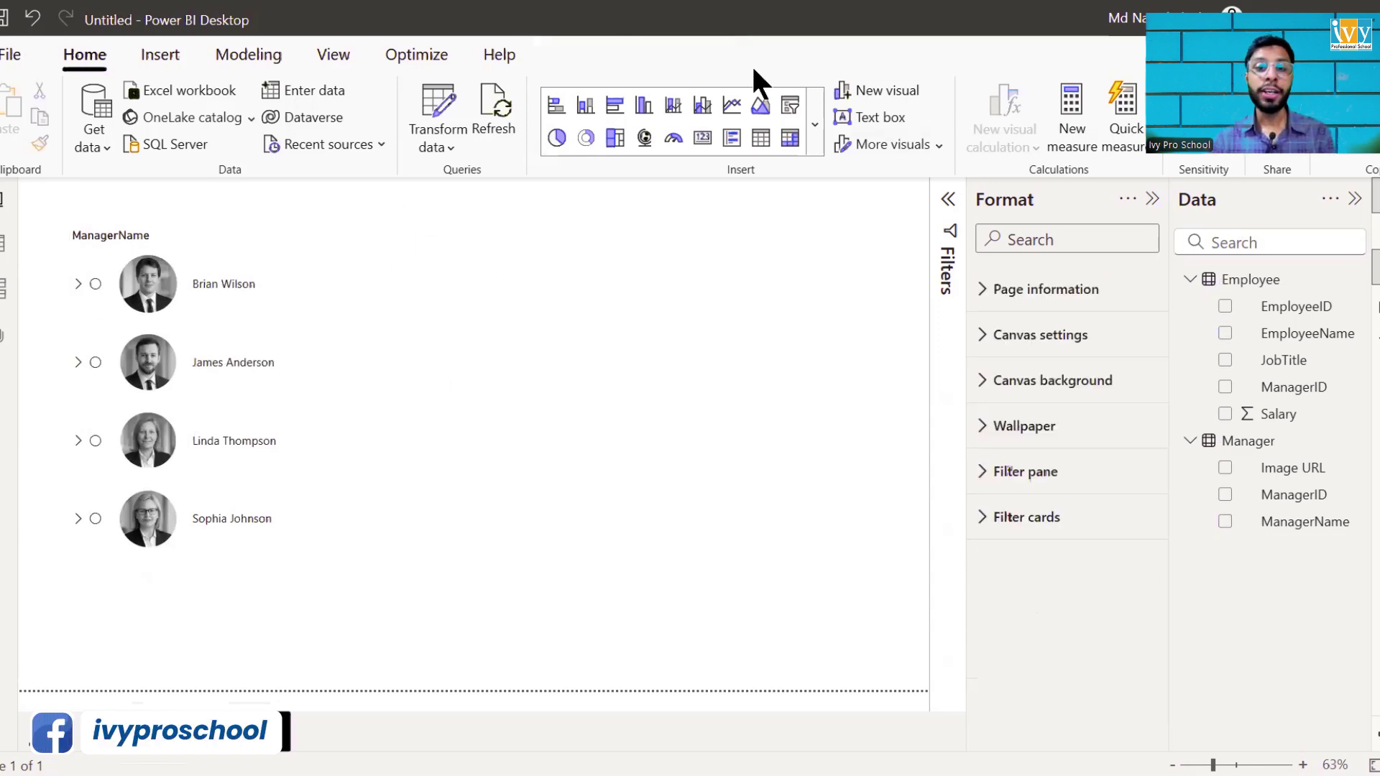
{"action": "left_click", "coordinate": [814, 133]}
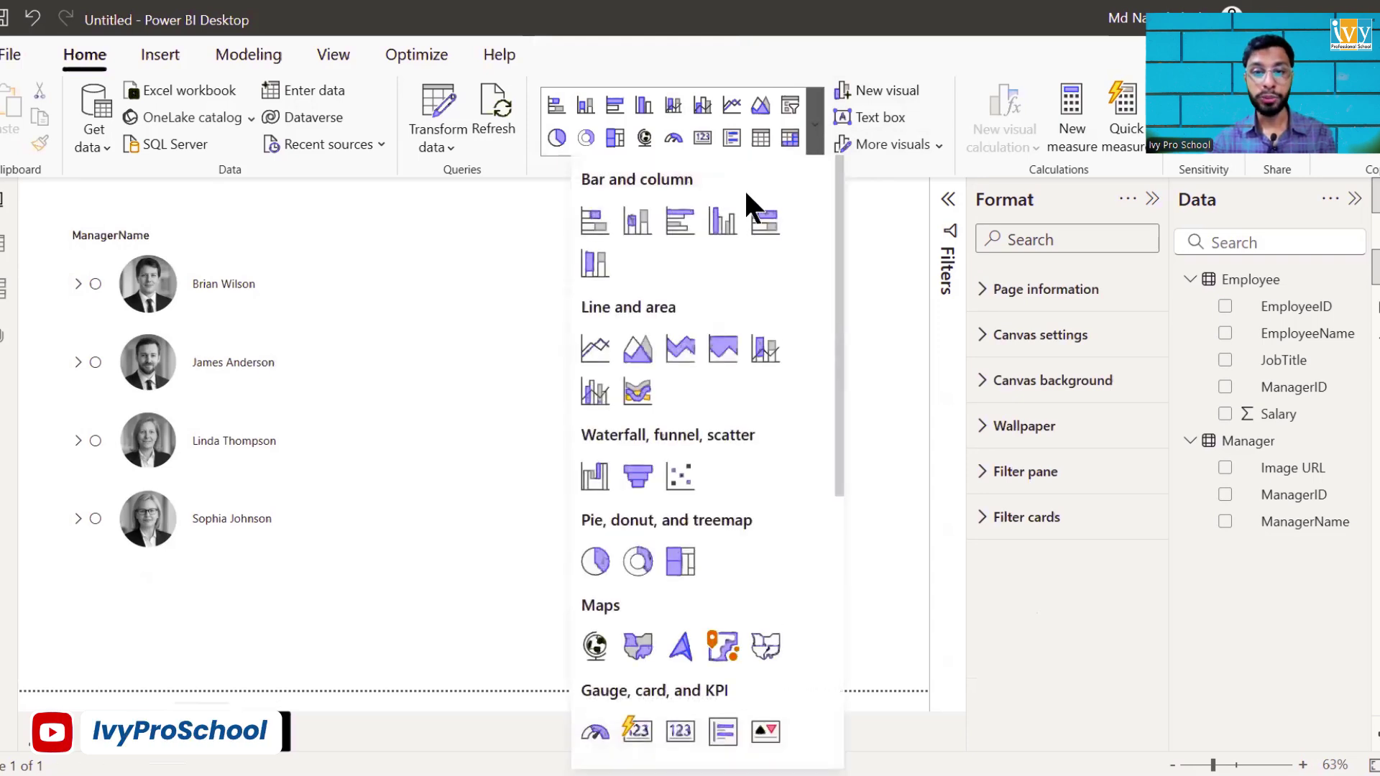
{"action": "scroll", "coordinate": [630, 334], "scroll_direction": "down", "scroll_amount": 5}
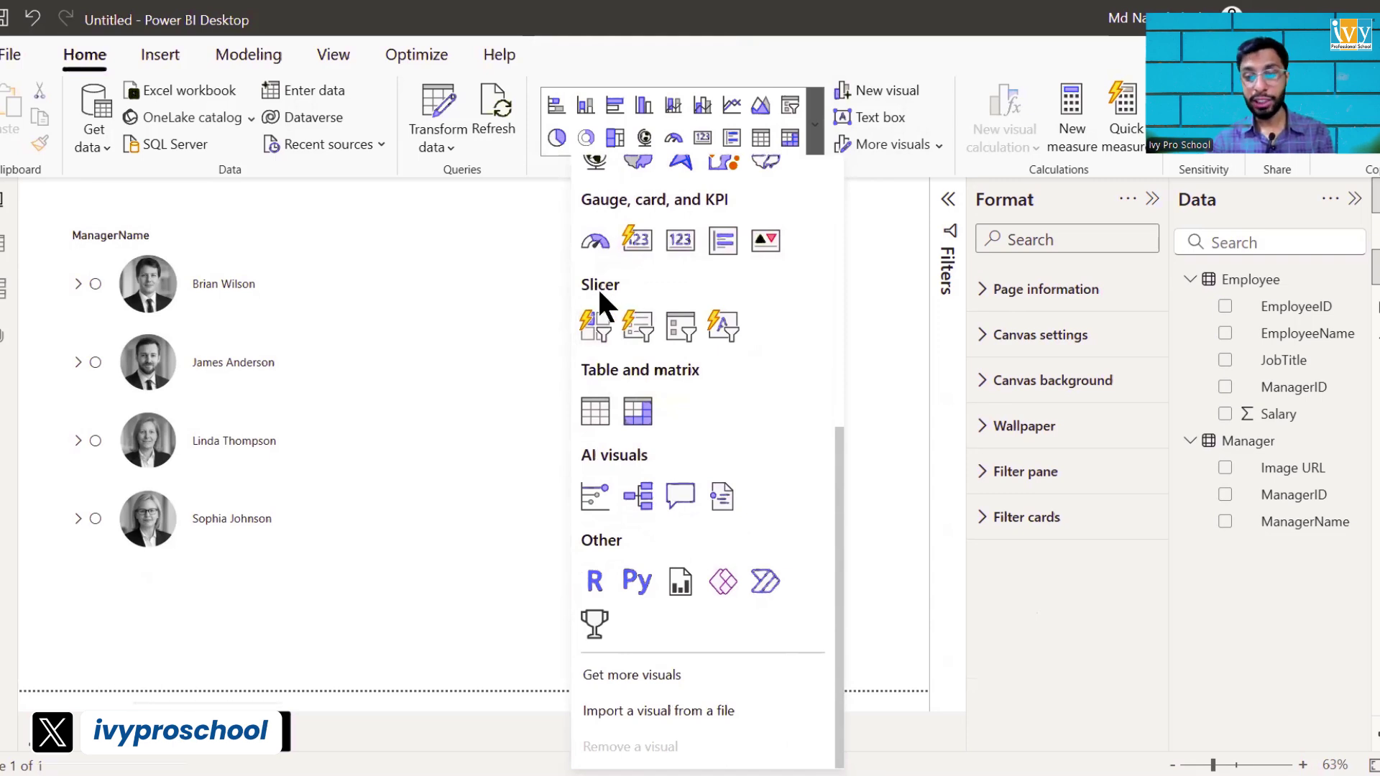
{"action": "left_click", "coordinate": [640, 329]}
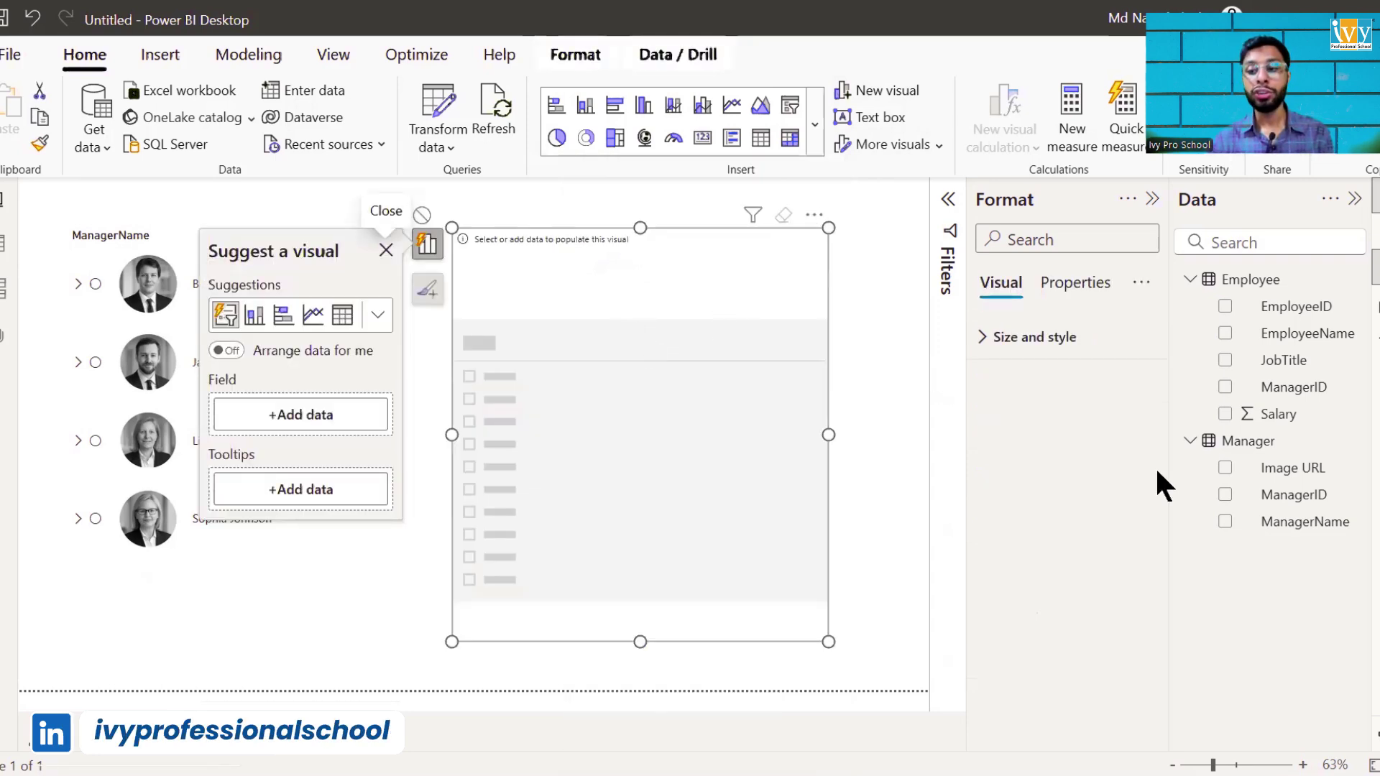
{"action": "left_click", "coordinate": [1225, 521]}
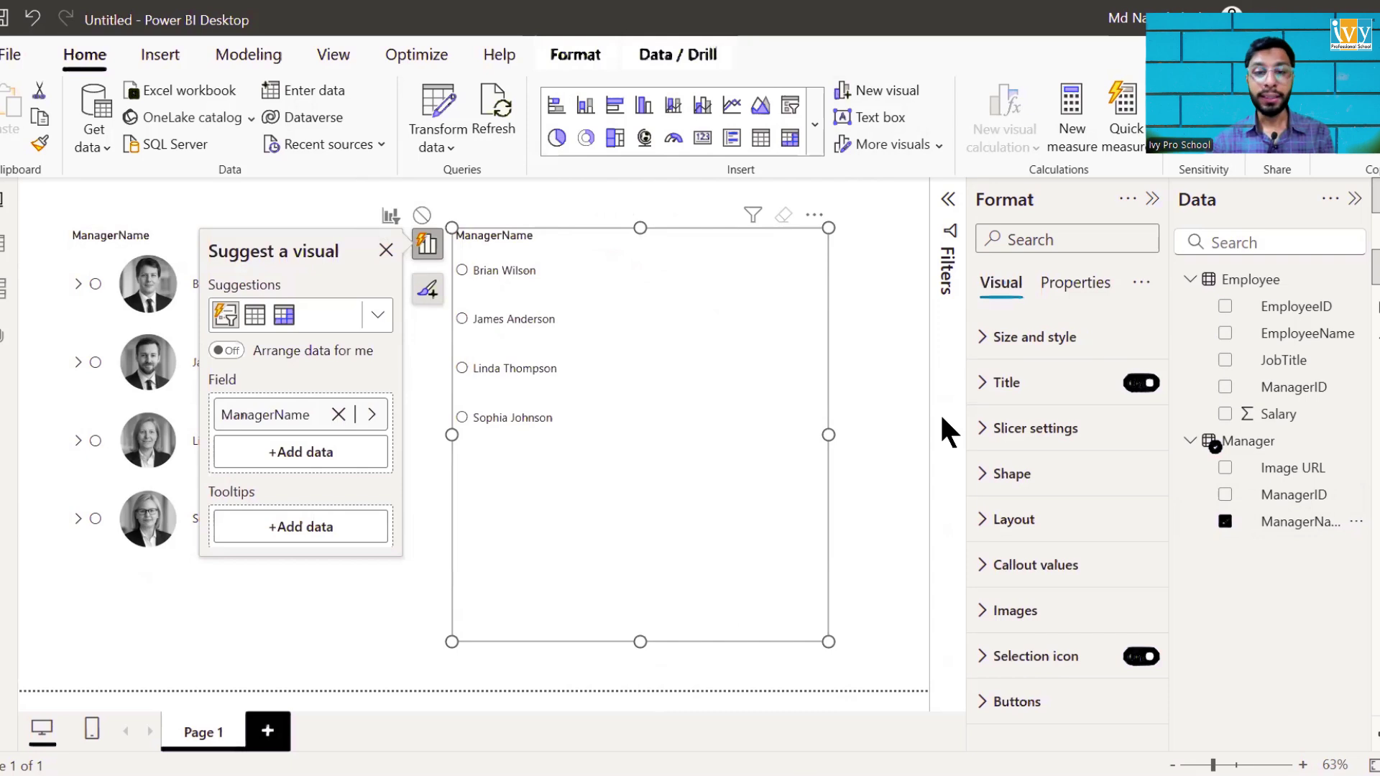
{"action": "left_click", "coordinate": [1225, 333]}
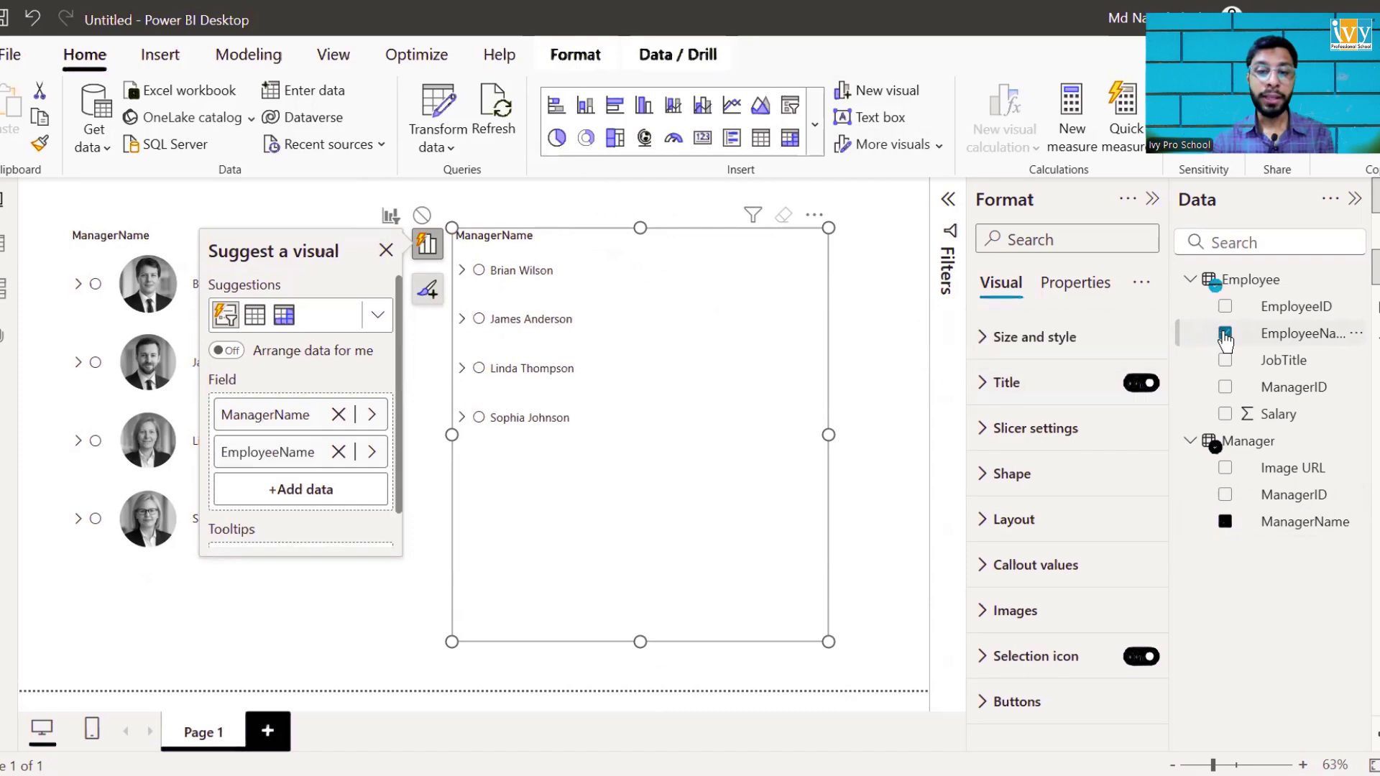
Test the new slicer's hierarchy by expanding and selecting the first manager, and clear the selection and collapse the group again.
{"action": "left_click", "coordinate": [461, 271]}
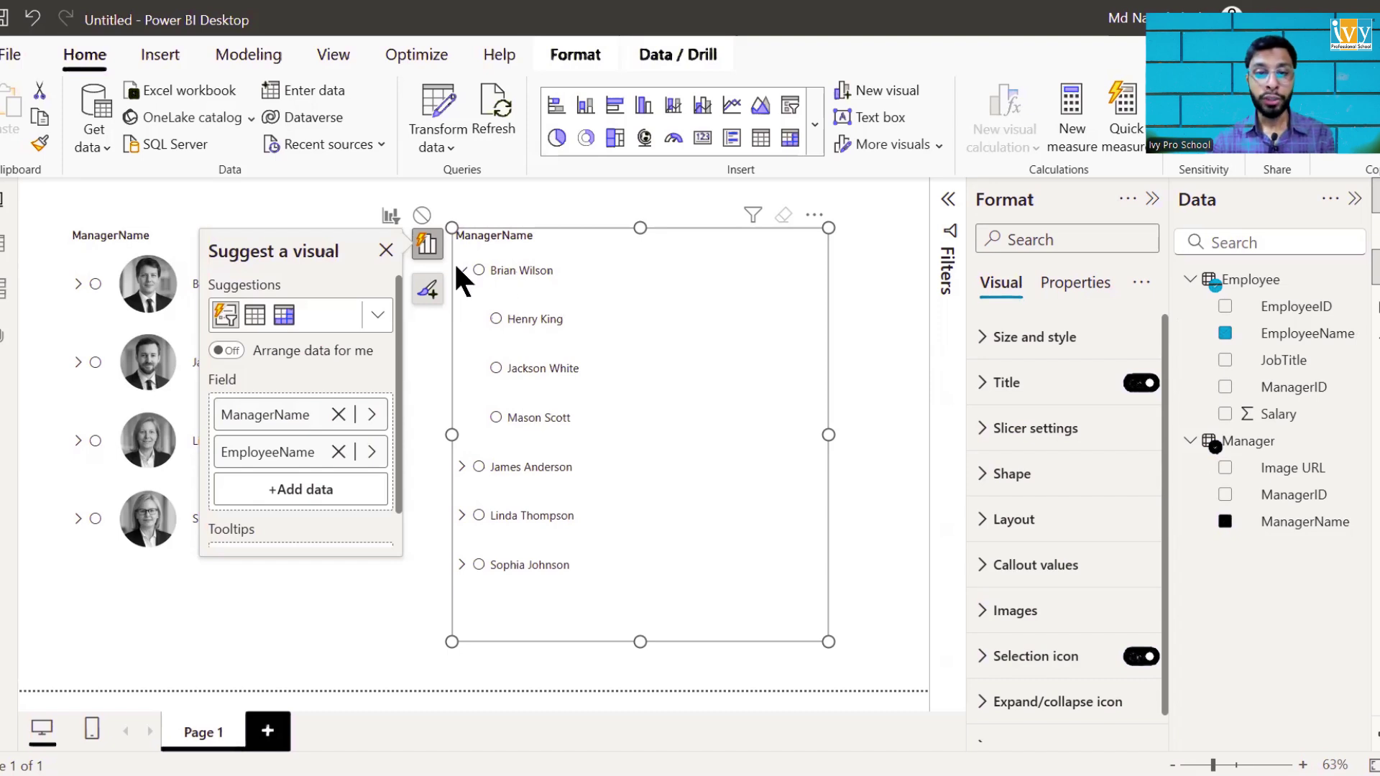
{"action": "left_click", "coordinate": [478, 270]}
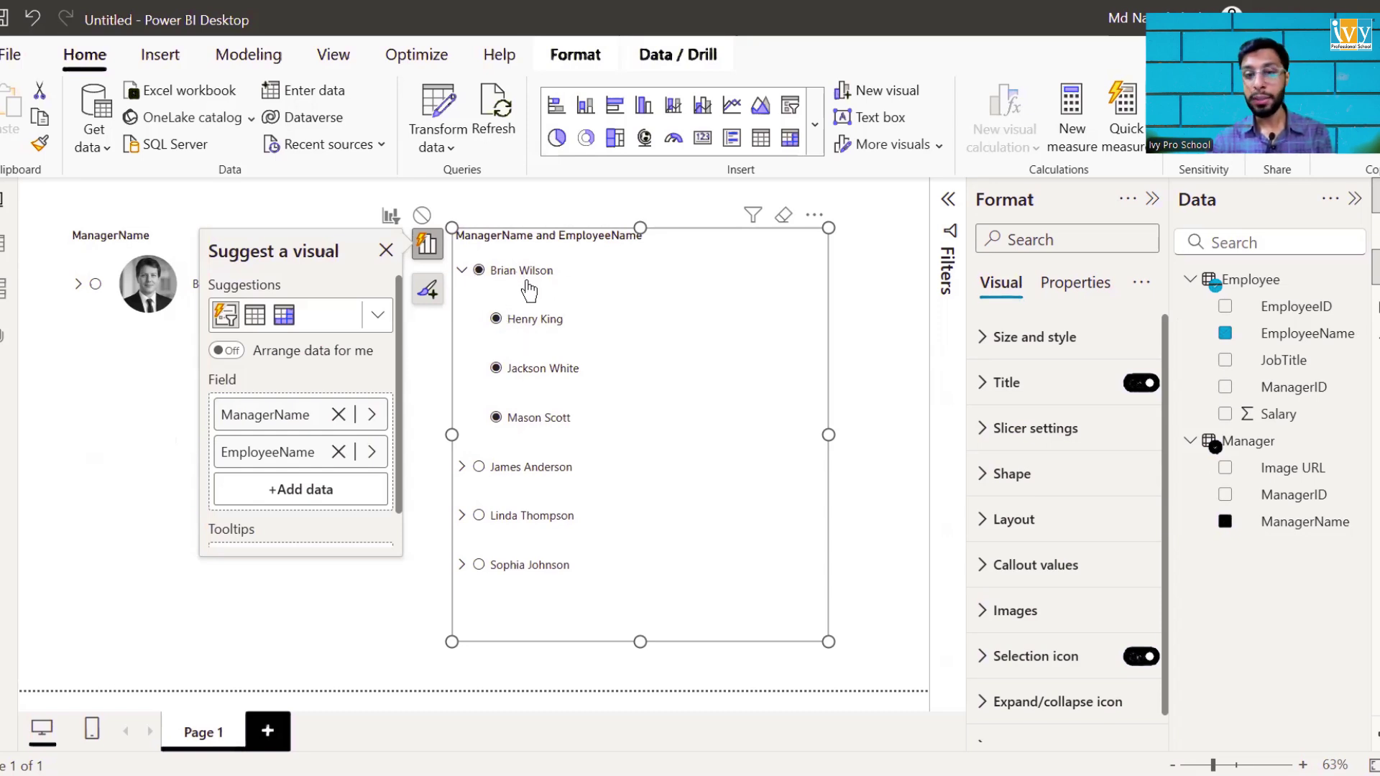
{"action": "left_click", "coordinate": [781, 216]}
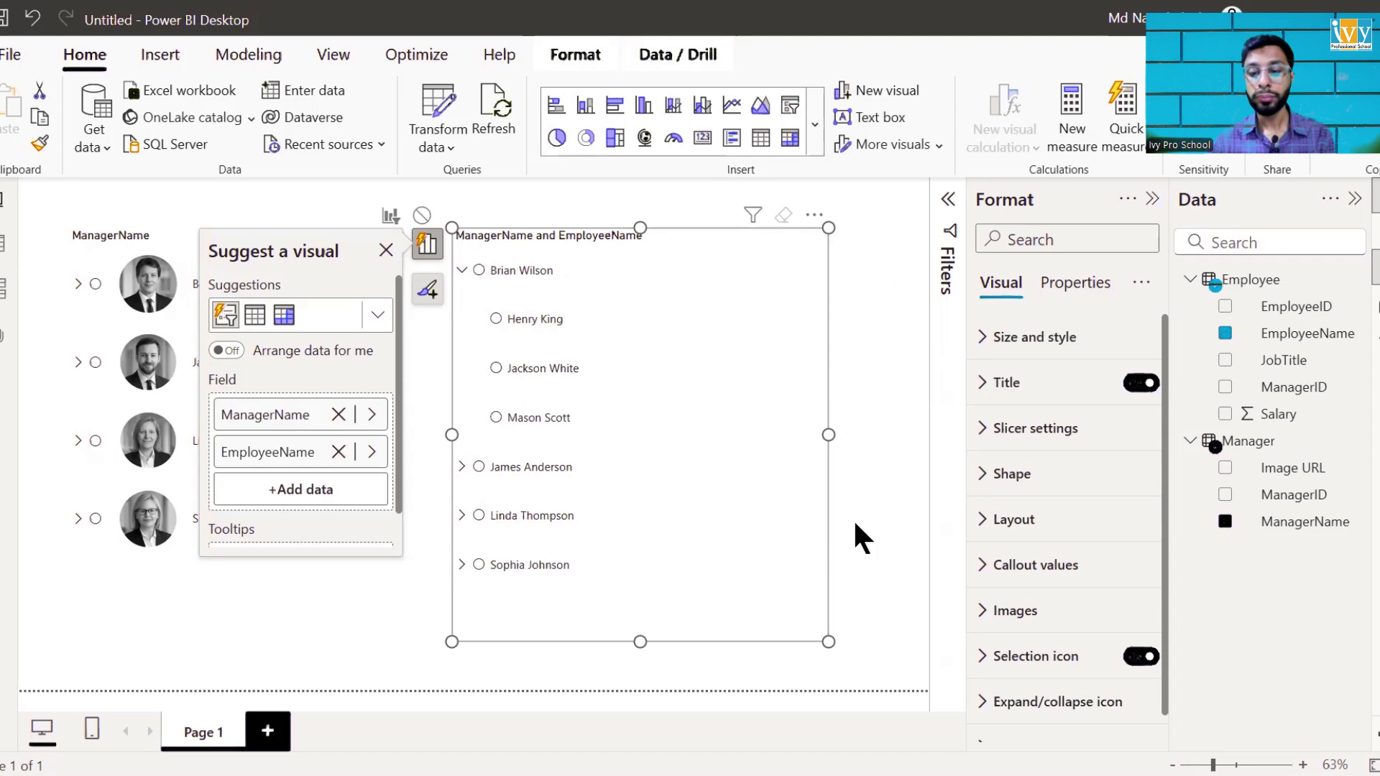
{"action": "left_click", "coordinate": [479, 210]}
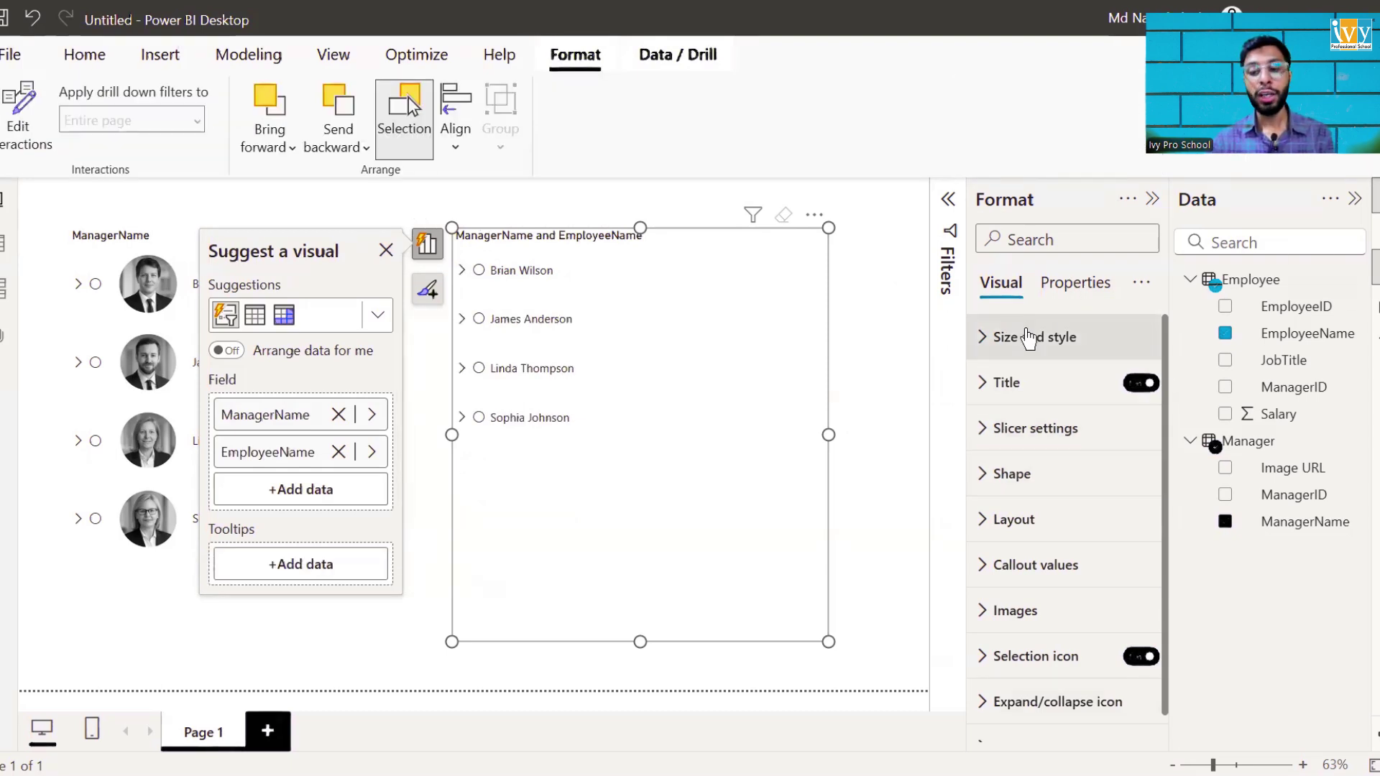
Look over the new slicer's size and style settings and turn off its title.
{"action": "scroll", "coordinate": [1032, 514], "scroll_direction": "down", "scroll_amount": 1}
{"action": "scroll", "coordinate": [1032, 514], "scroll_direction": "up", "scroll_amount": 1}
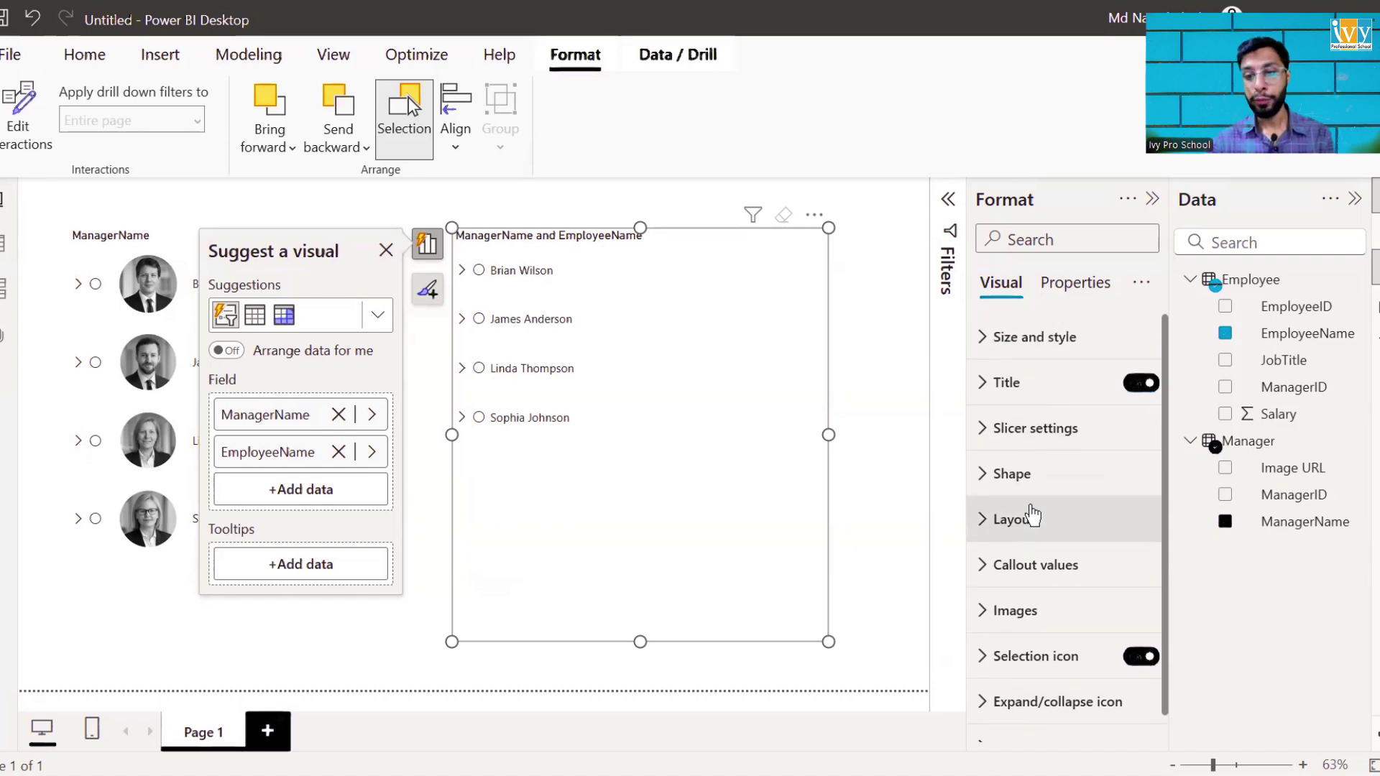
{"action": "left_click", "coordinate": [1033, 346]}
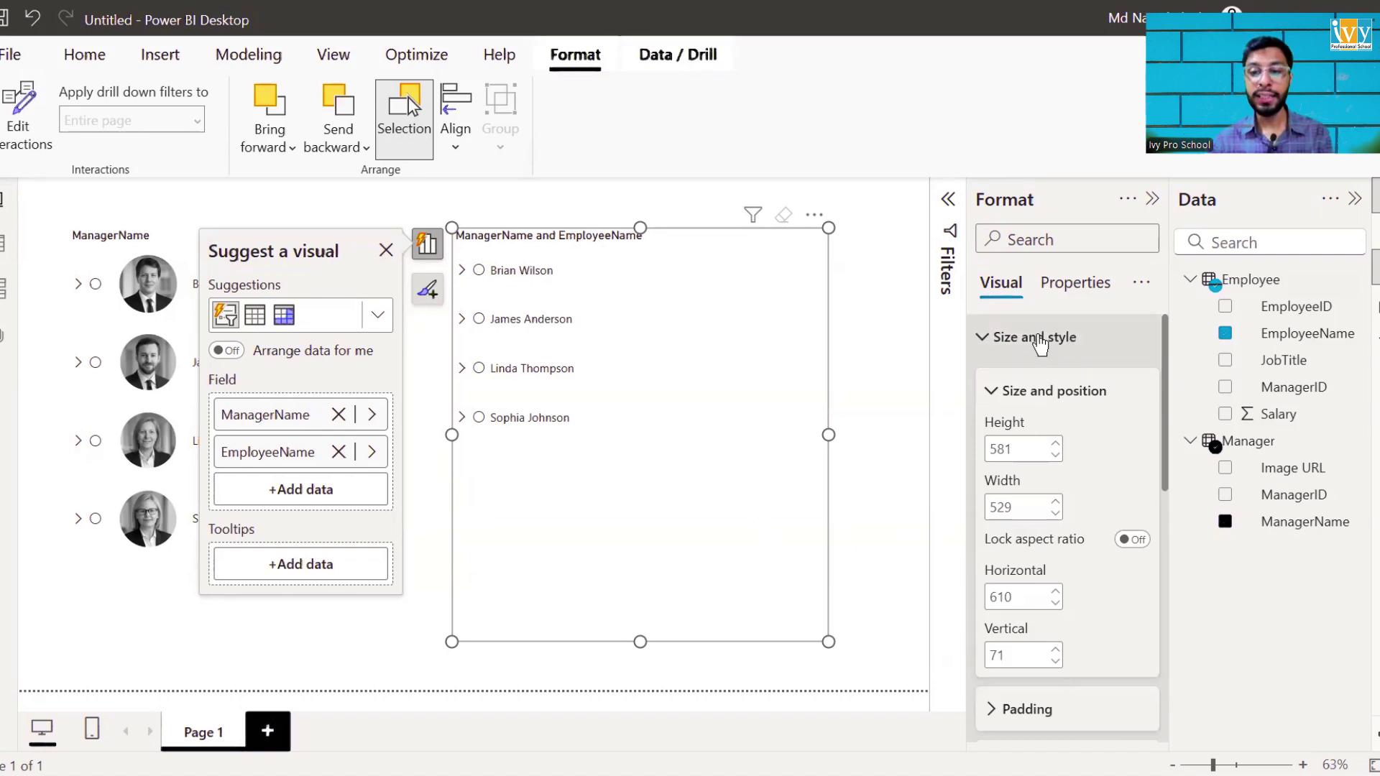
{"action": "left_click", "coordinate": [1041, 342]}
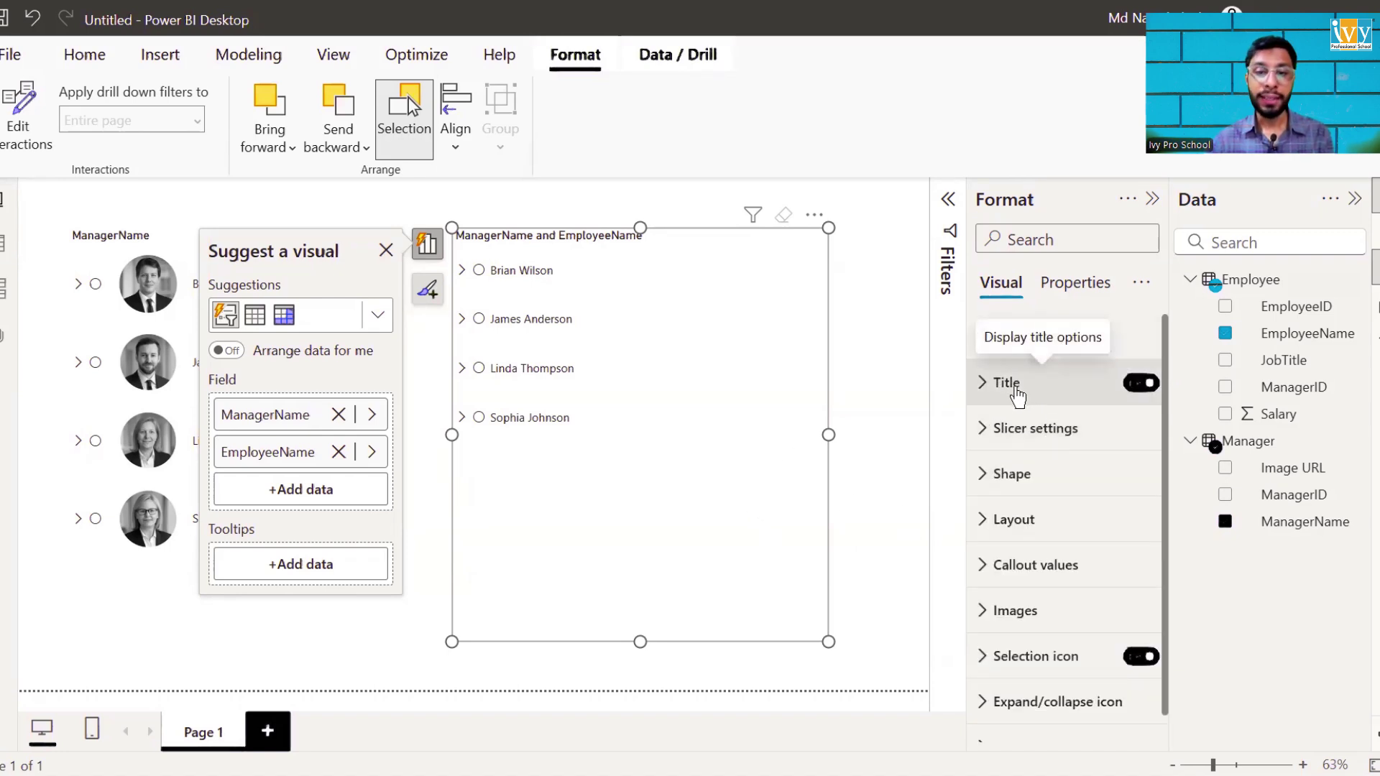
{"action": "left_click", "coordinate": [1143, 383]}
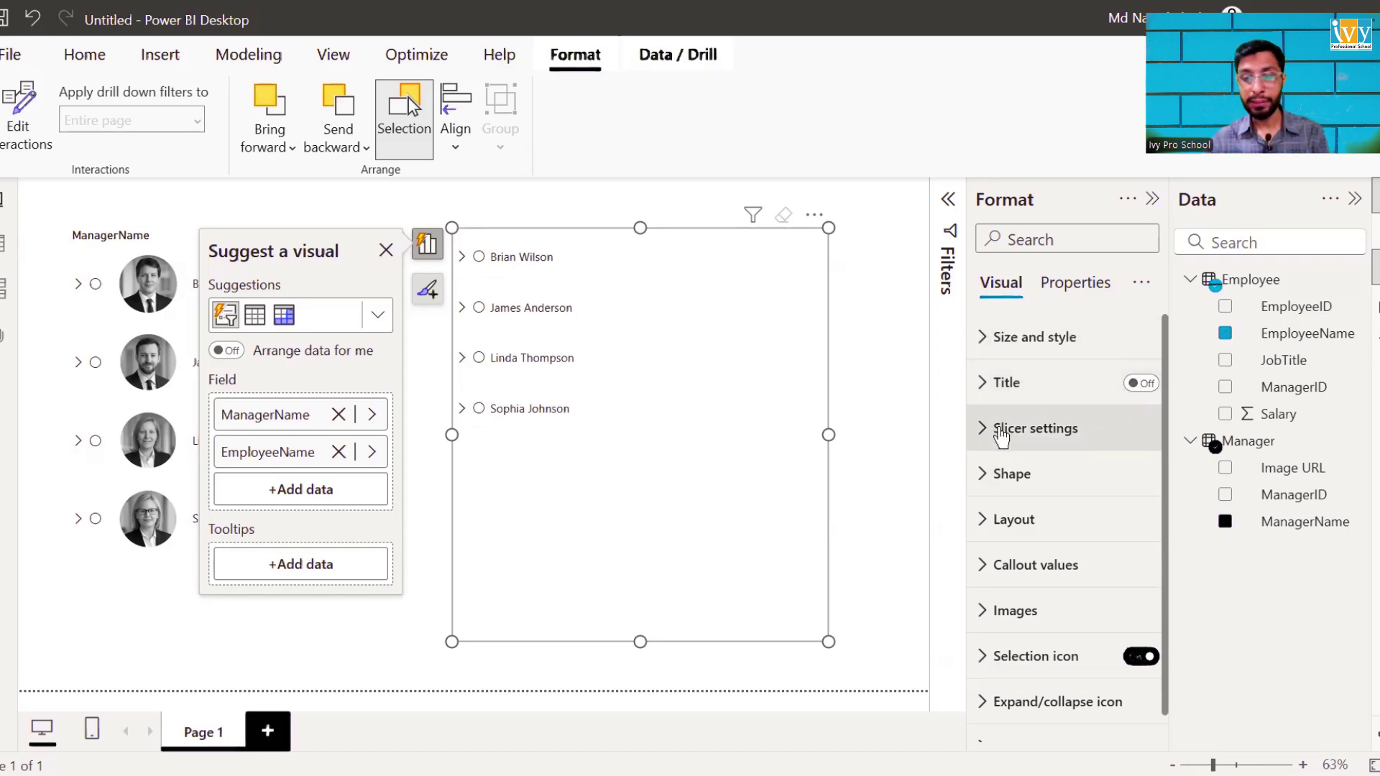
Review the new slicer's selection settings, including single select, force selection, select all and leaf-node restriction.
{"action": "left_click", "coordinate": [1001, 431]}
{"action": "scroll", "coordinate": [1015, 474], "scroll_direction": "down", "scroll_amount": 1}
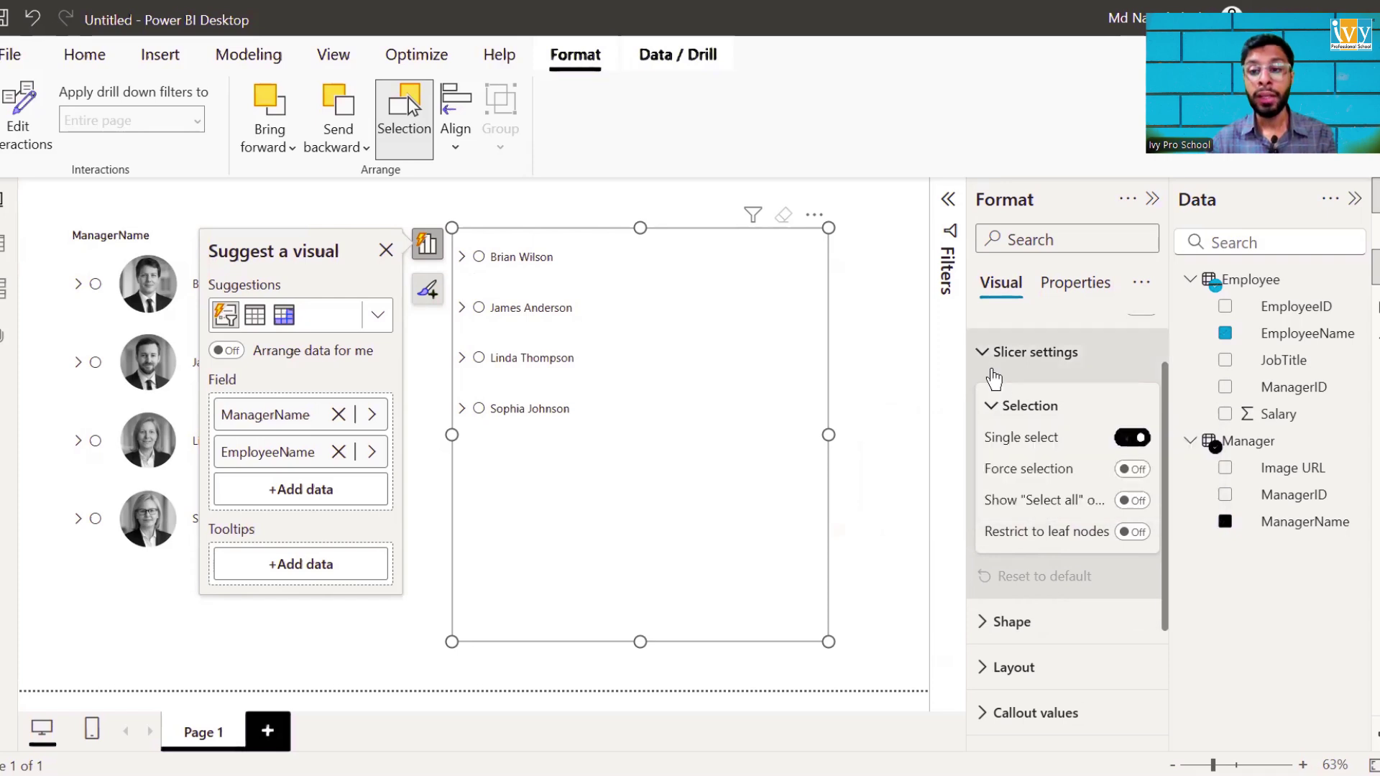
{"action": "left_click", "coordinate": [989, 357]}
Change the shape of the slicer's buttons to Rounded Rectangle.
{"action": "left_click", "coordinate": [1006, 447]}
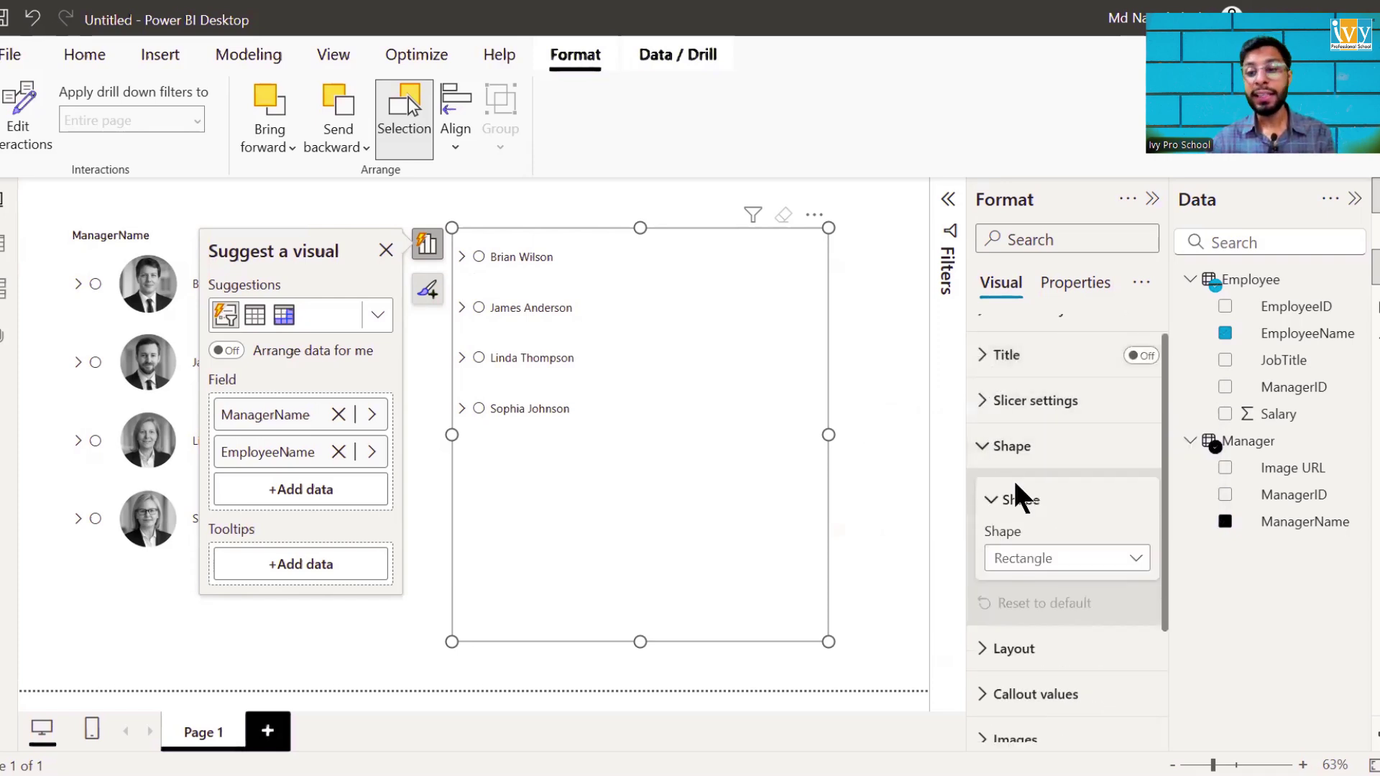
{"action": "left_click", "coordinate": [1041, 558]}
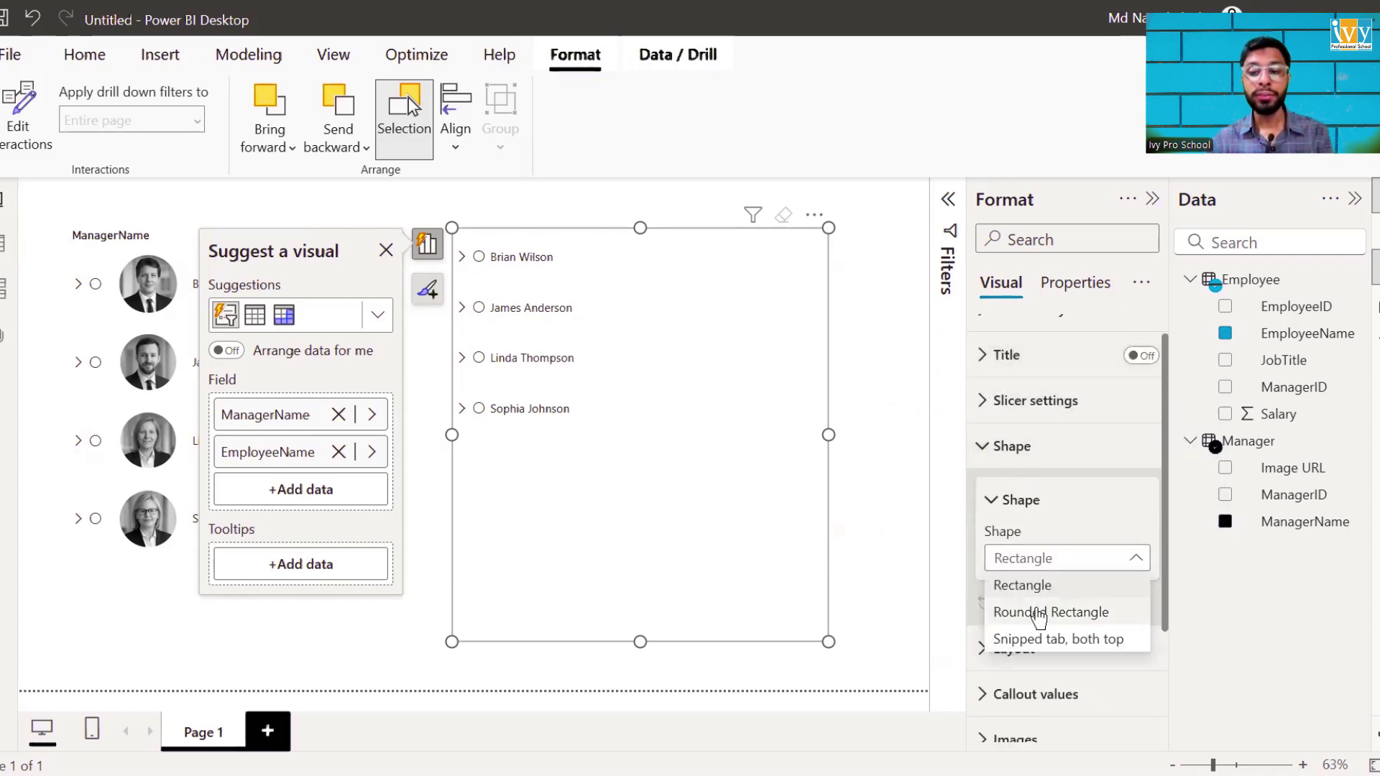
{"action": "left_click", "coordinate": [1040, 611]}
{"action": "scroll", "coordinate": [1032, 604], "scroll_direction": "down", "scroll_amount": 3}
{"action": "scroll", "coordinate": [1032, 604], "scroll_direction": "down", "scroll_amount": 1}
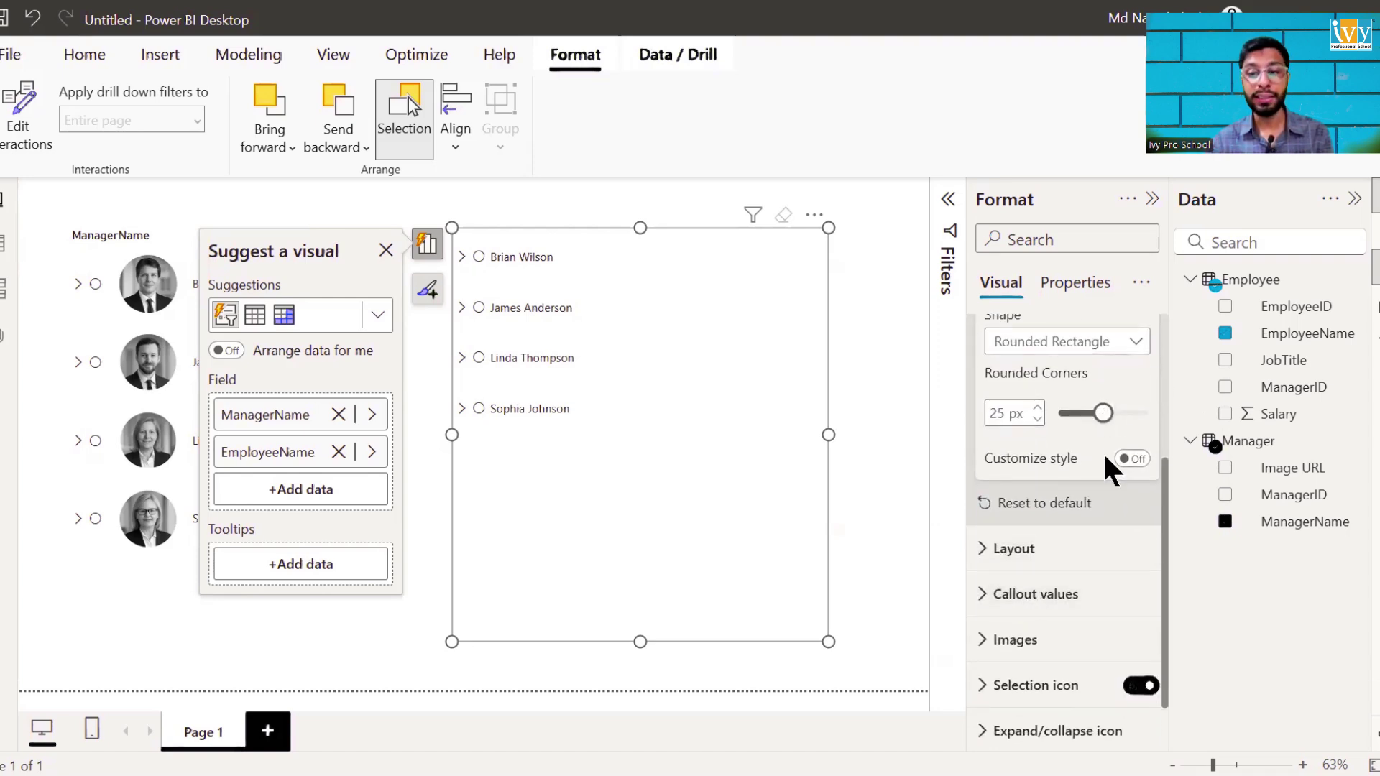
{"action": "scroll", "coordinate": [1075, 457], "scroll_direction": "down", "scroll_amount": 1}
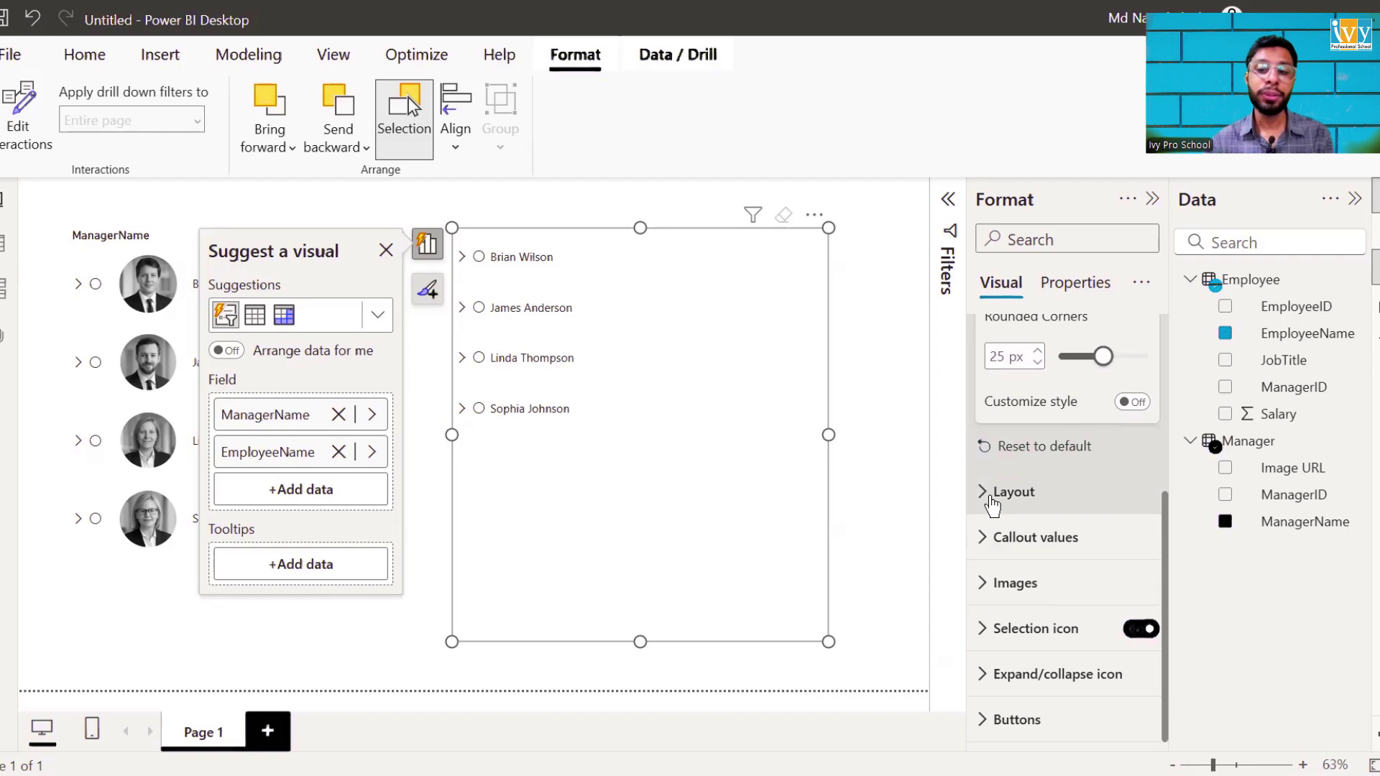
Set the slicer's layout to show a fixed number of 6 buttons.
{"action": "left_click", "coordinate": [992, 494]}
{"action": "scroll", "coordinate": [988, 496], "scroll_direction": "down", "scroll_amount": 2}
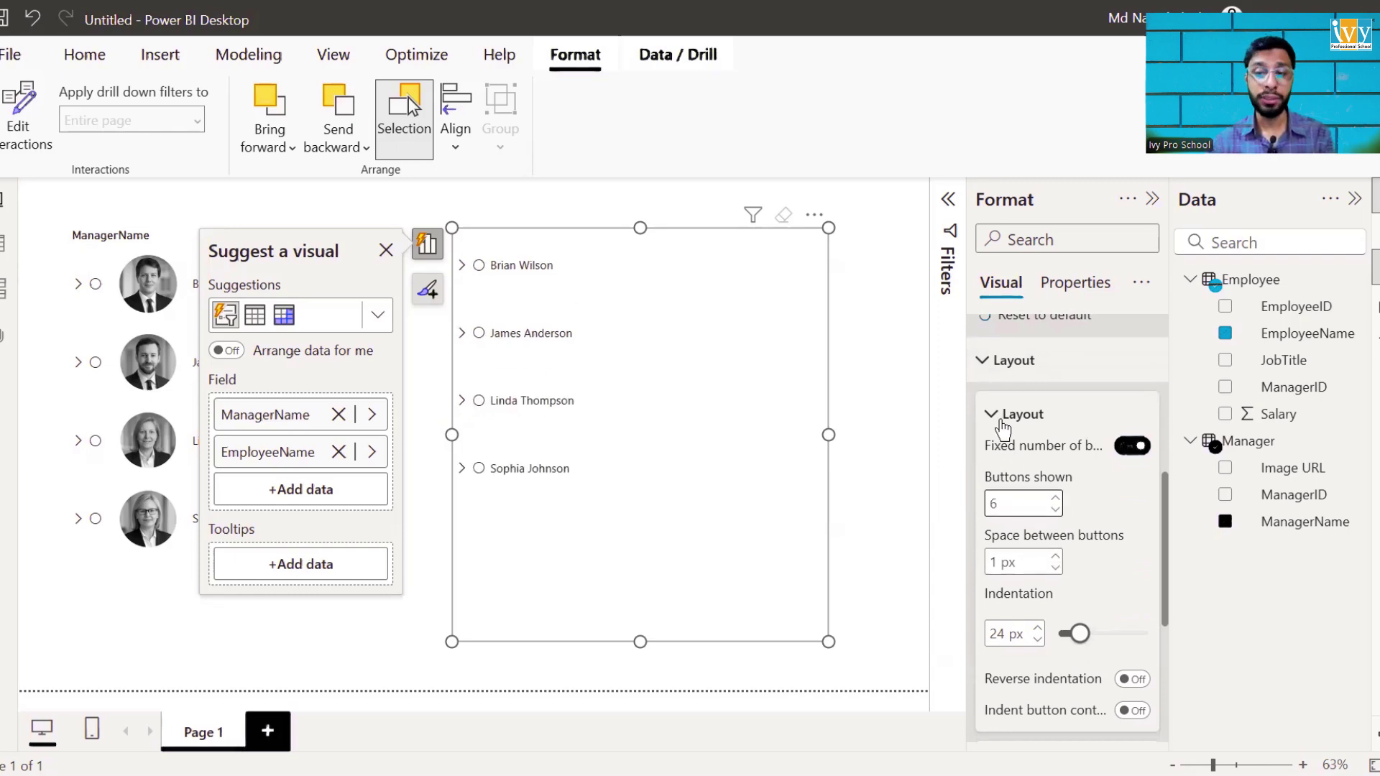
{"action": "left_click", "coordinate": [1004, 417]}
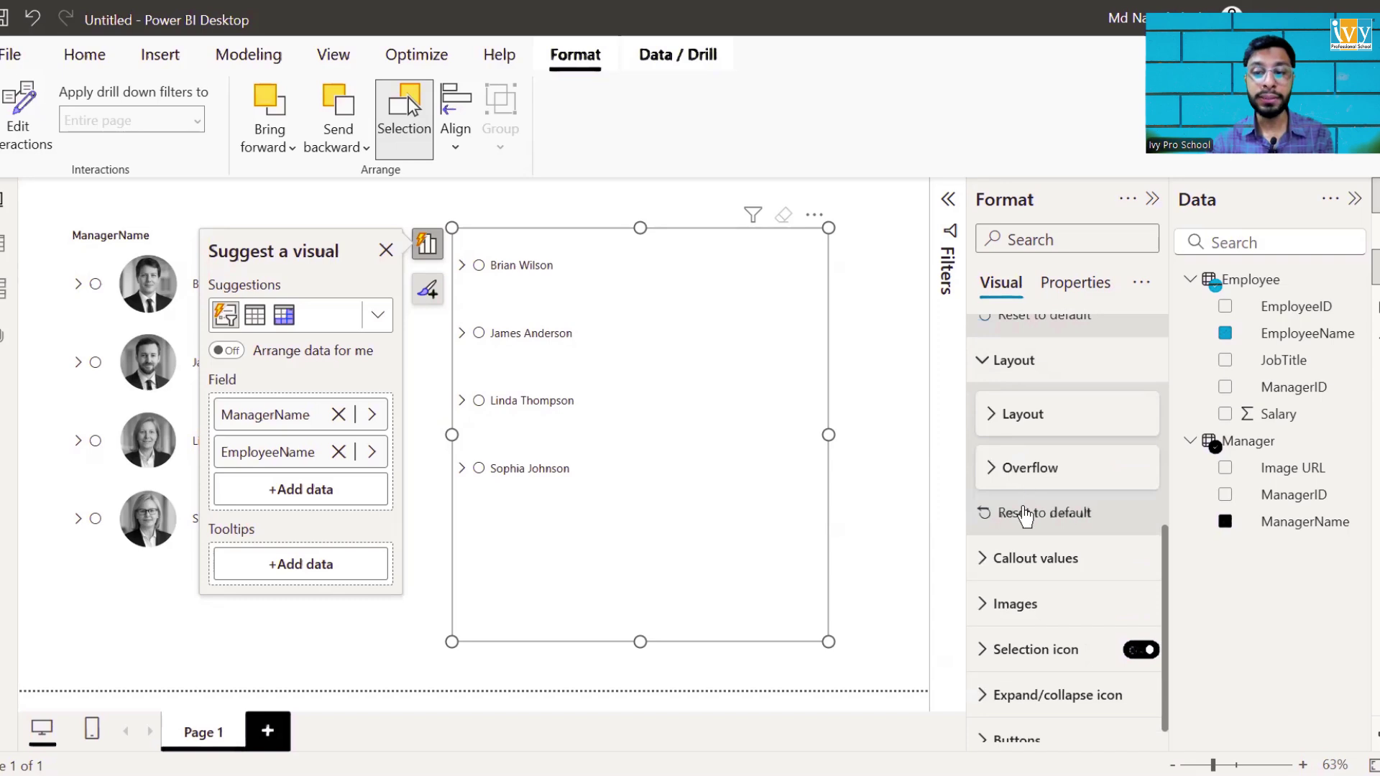
Apply the slicer's callout value settings to the All series instead of a single field.
{"action": "scroll", "coordinate": [1005, 496], "scroll_direction": "down", "scroll_amount": 1}
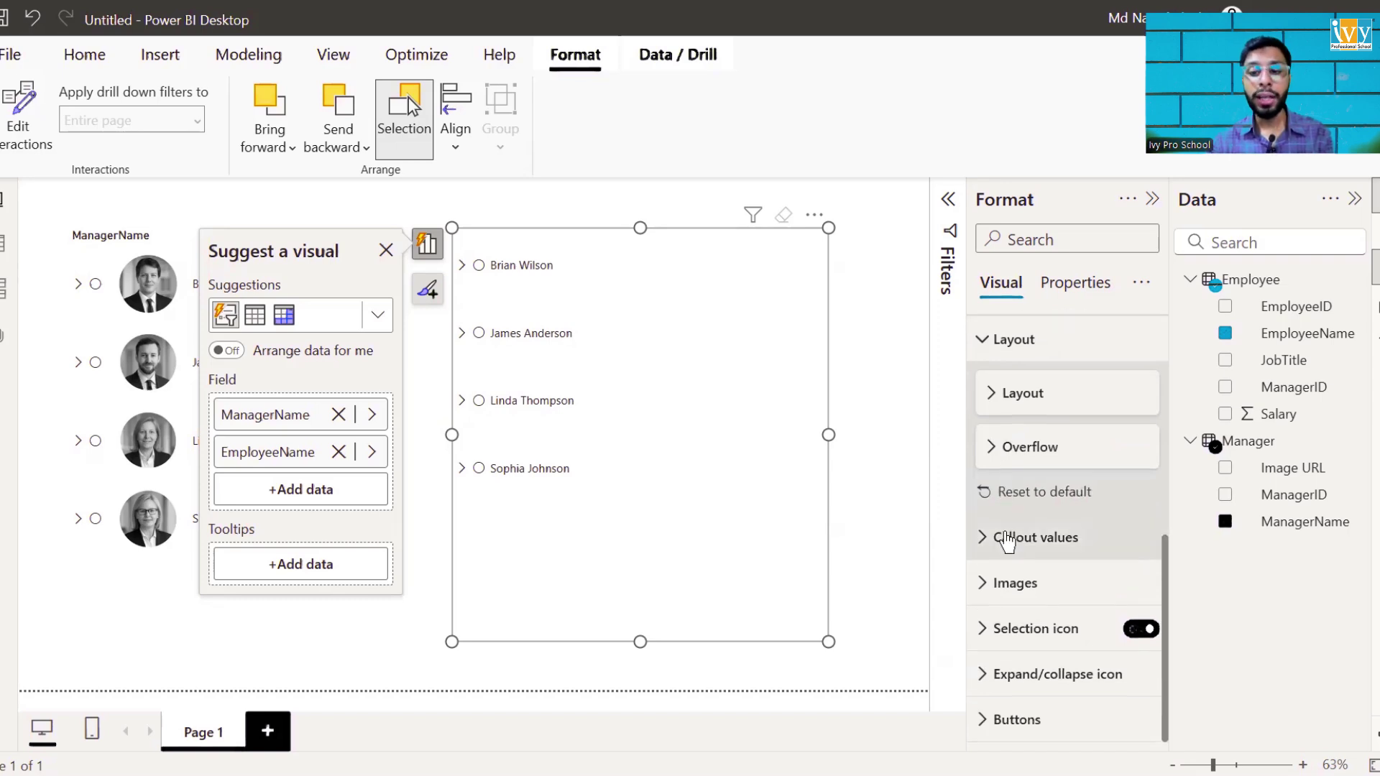
{"action": "left_click", "coordinate": [1004, 537]}
{"action": "scroll", "coordinate": [1005, 537], "scroll_direction": "down", "scroll_amount": 3}
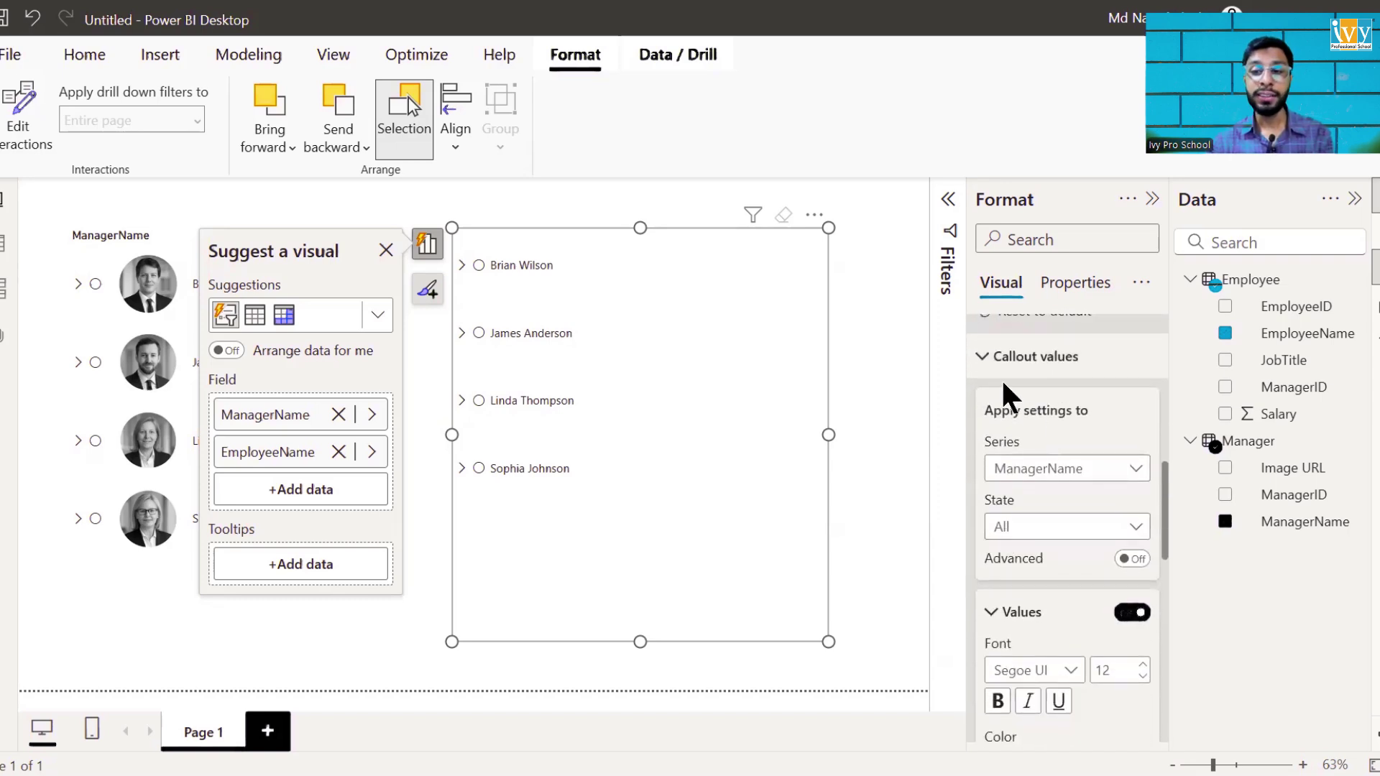
{"action": "scroll", "coordinate": [1062, 453], "scroll_direction": "down", "scroll_amount": 3}
{"action": "scroll", "coordinate": [1063, 453], "scroll_direction": "up", "scroll_amount": 1}
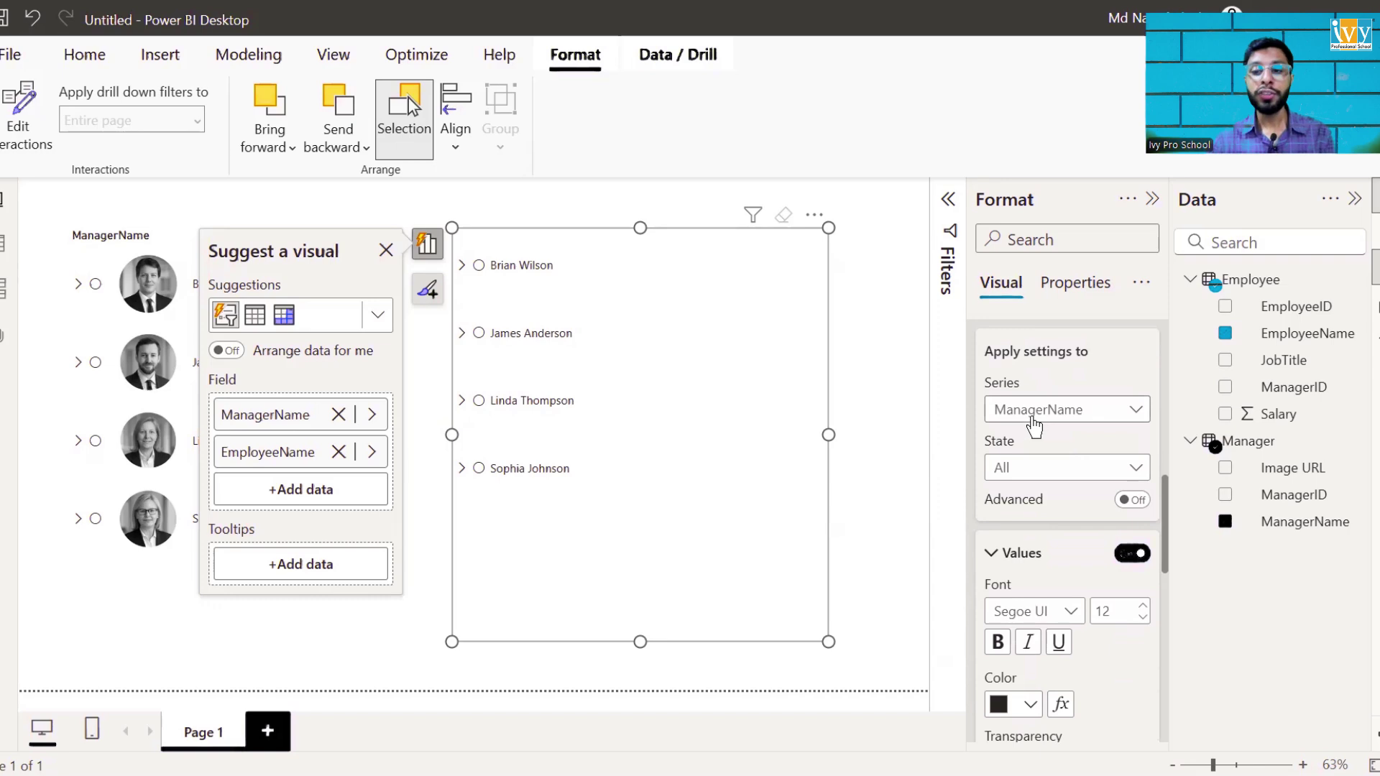
{"action": "left_click", "coordinate": [1035, 417]}
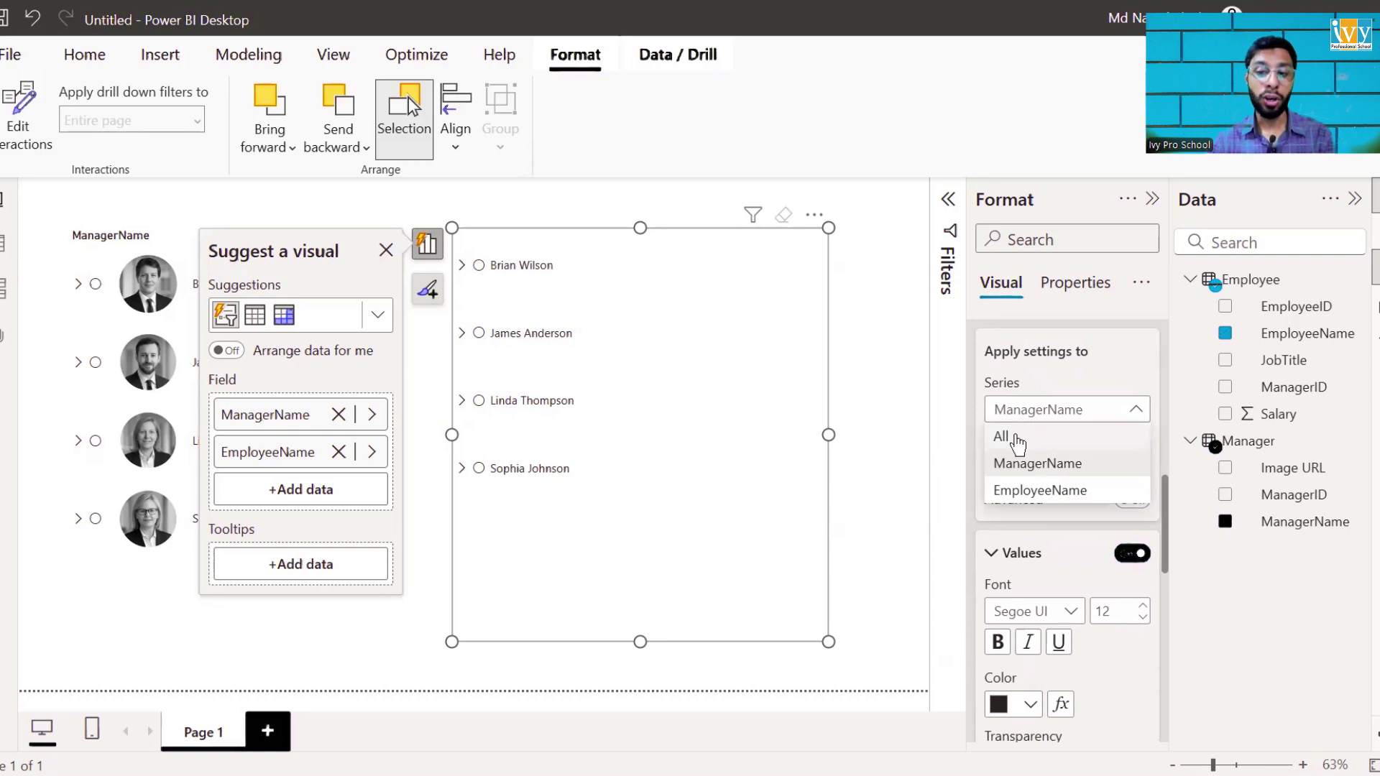
{"action": "left_click", "coordinate": [1019, 439]}
{"action": "left_click", "coordinate": [1029, 417]}
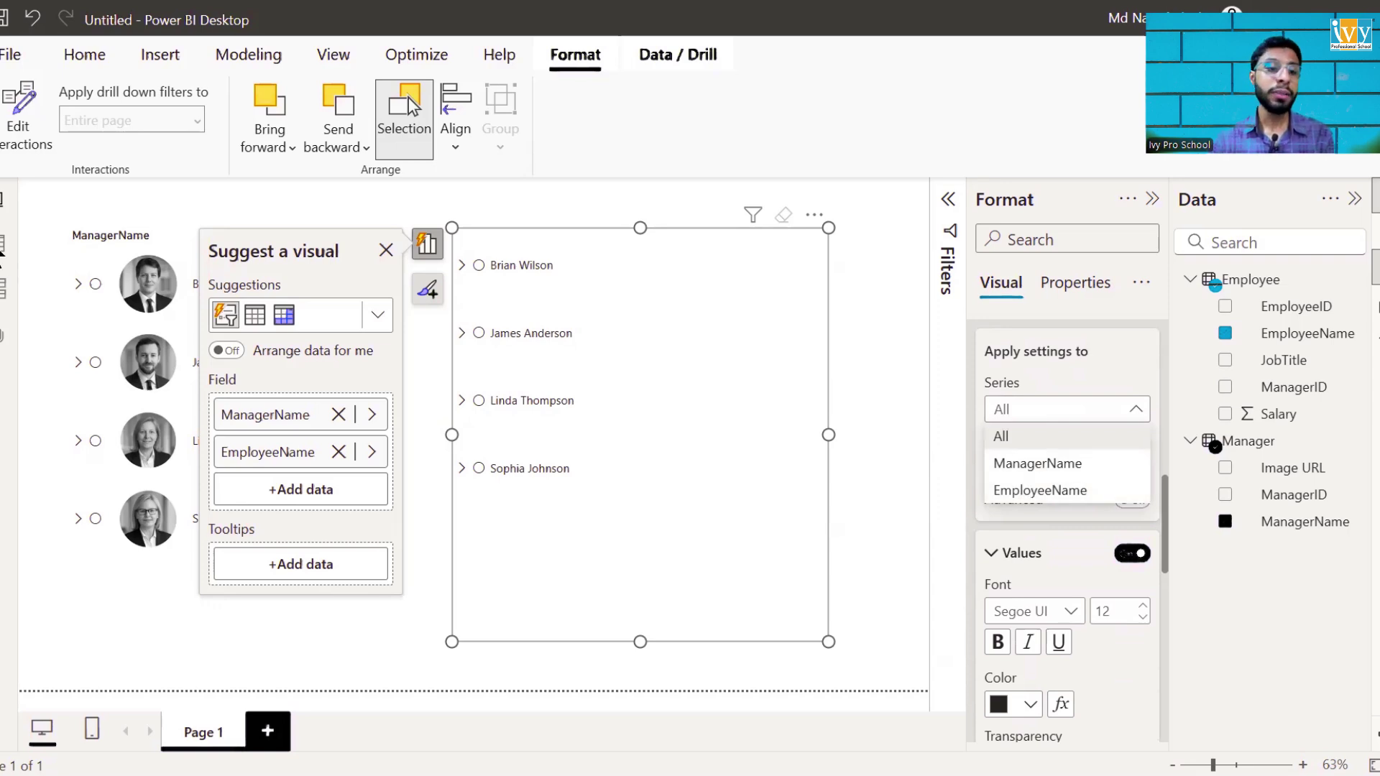
Examine the Employee and Manager tables in the data view, including their ManagerID and Image URL columns.
{"action": "left_click", "coordinate": [3, 248]}
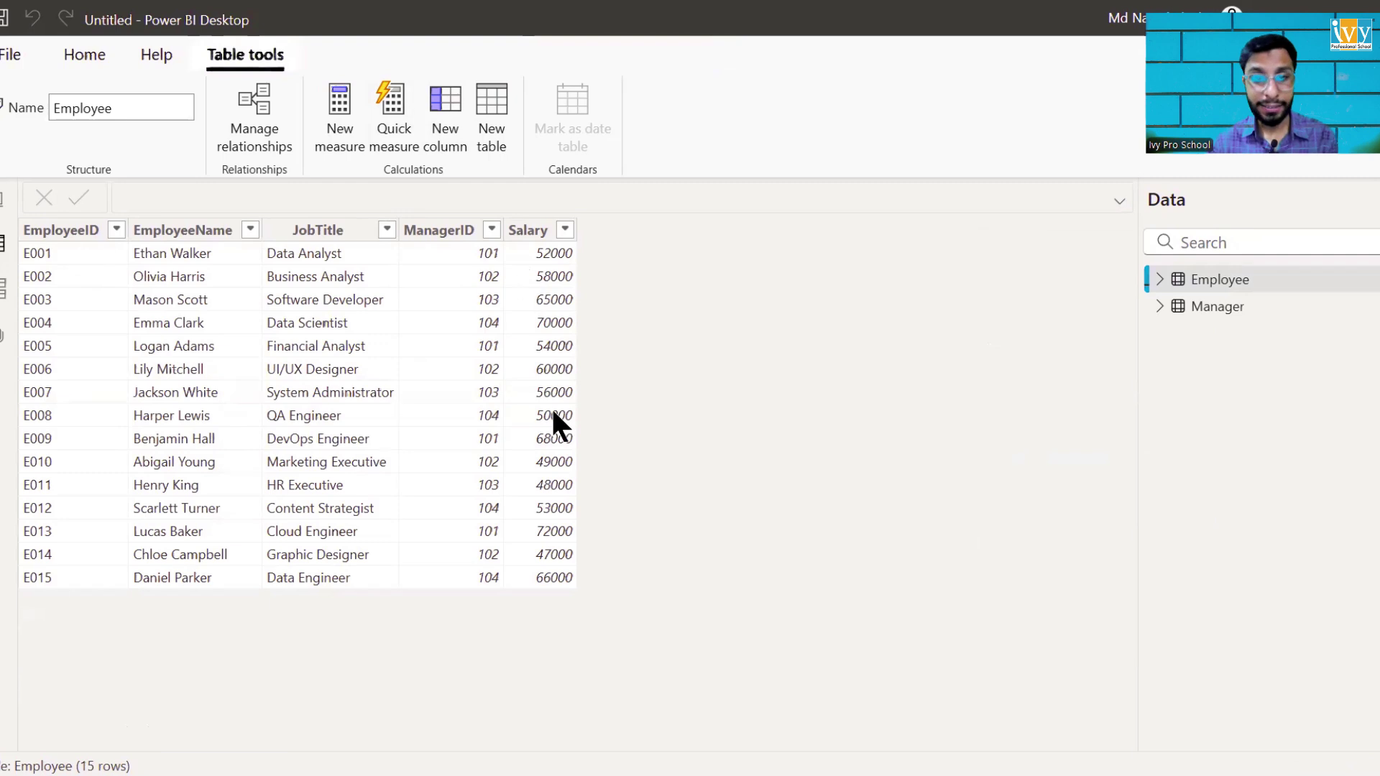
{"action": "left_click", "coordinate": [1238, 307]}
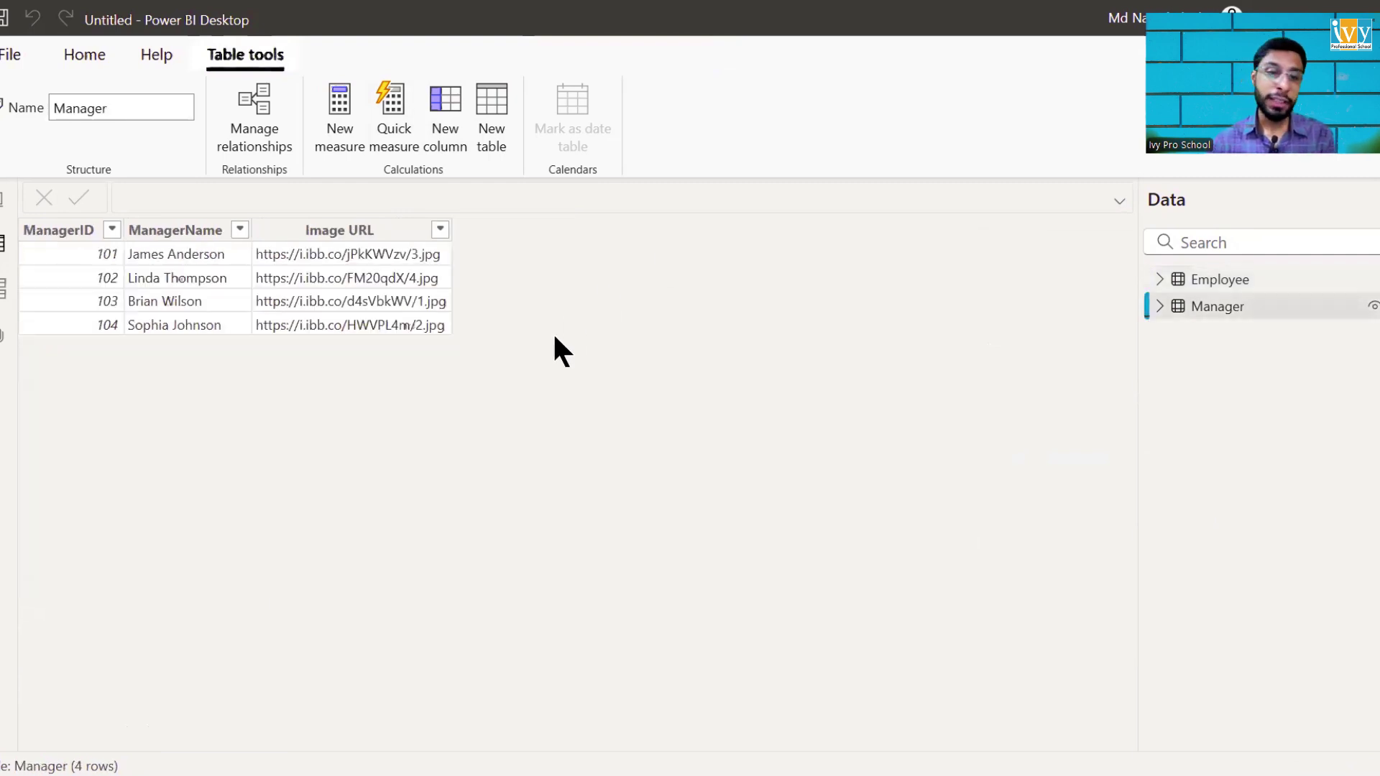
{"action": "left_click", "coordinate": [72, 237]}
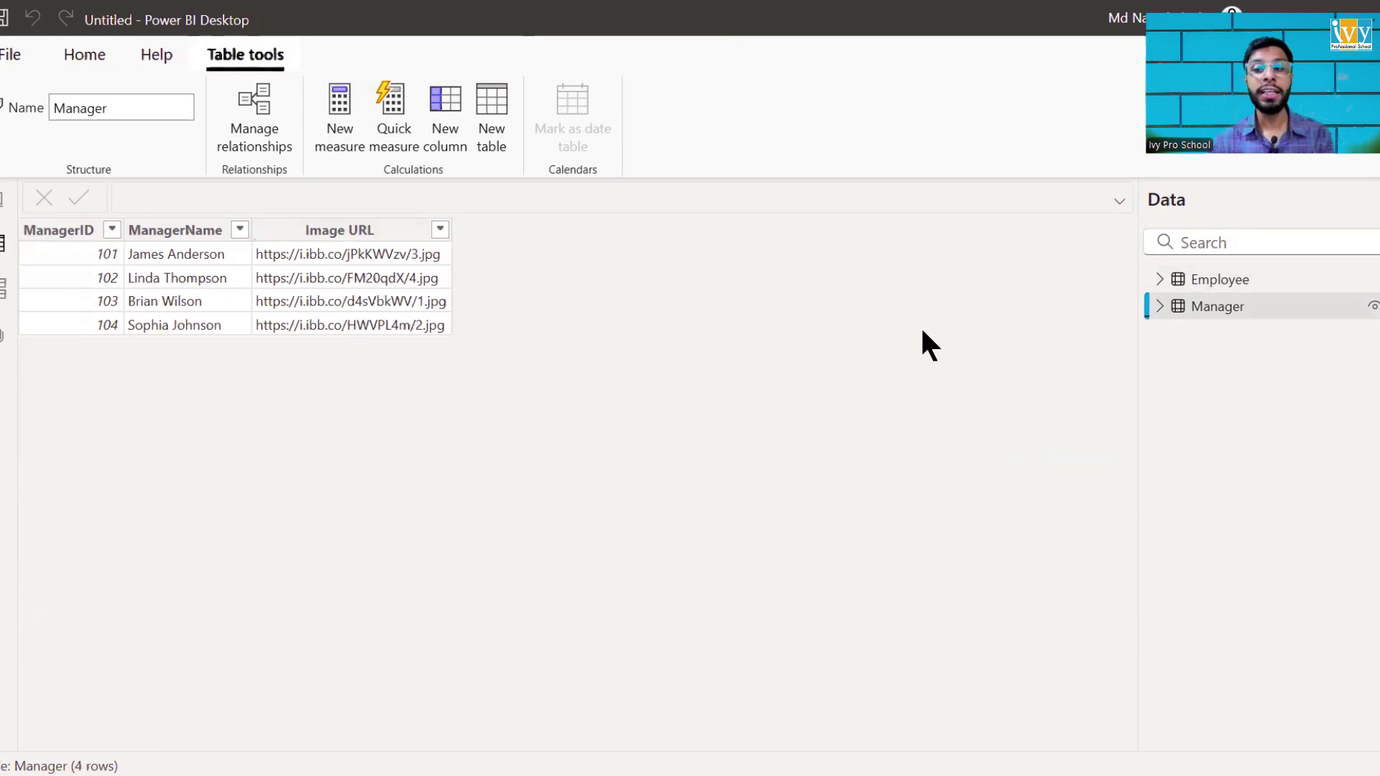
{"action": "left_click", "coordinate": [1352, 284]}
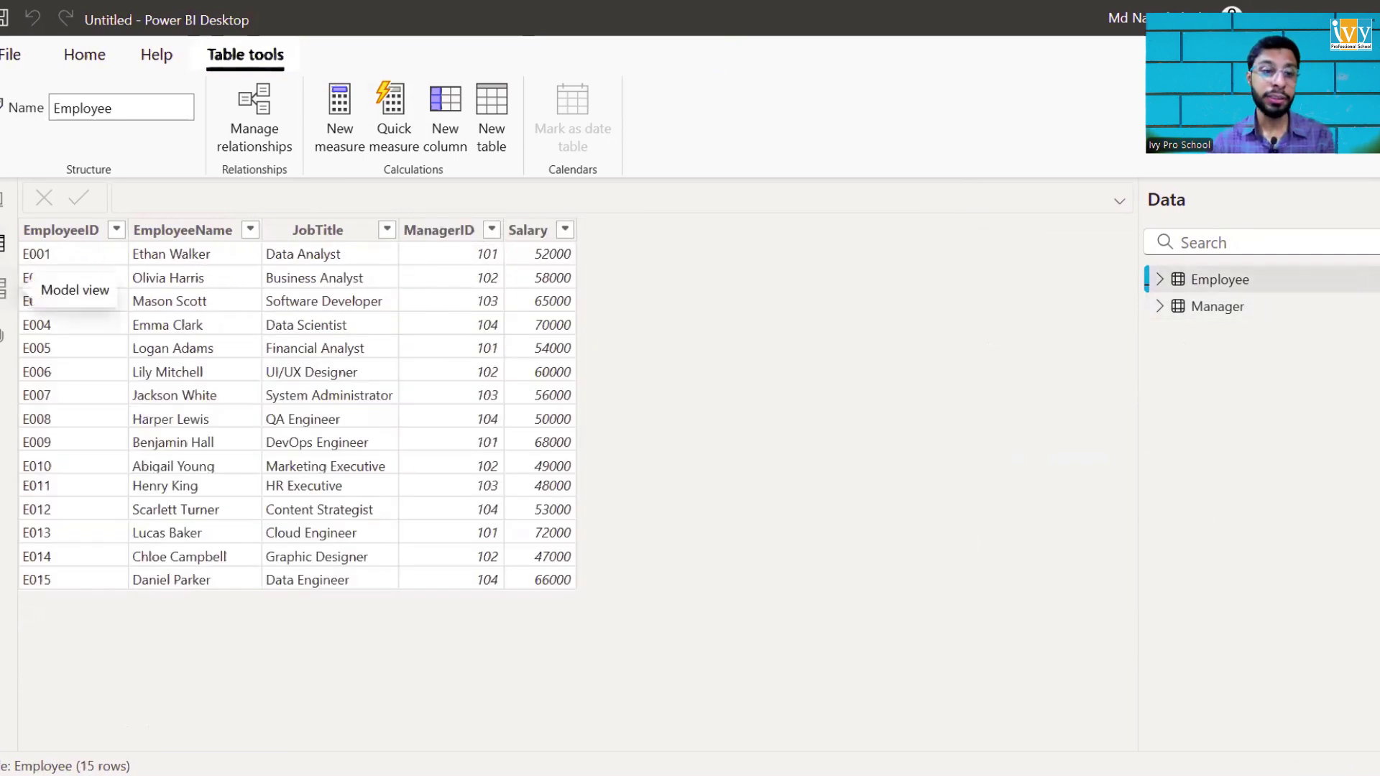
Check the Employee and Manager tables in the model view, then return to the report page.
{"action": "left_click", "coordinate": [3, 288]}
{"action": "left_click", "coordinate": [3, 198]}
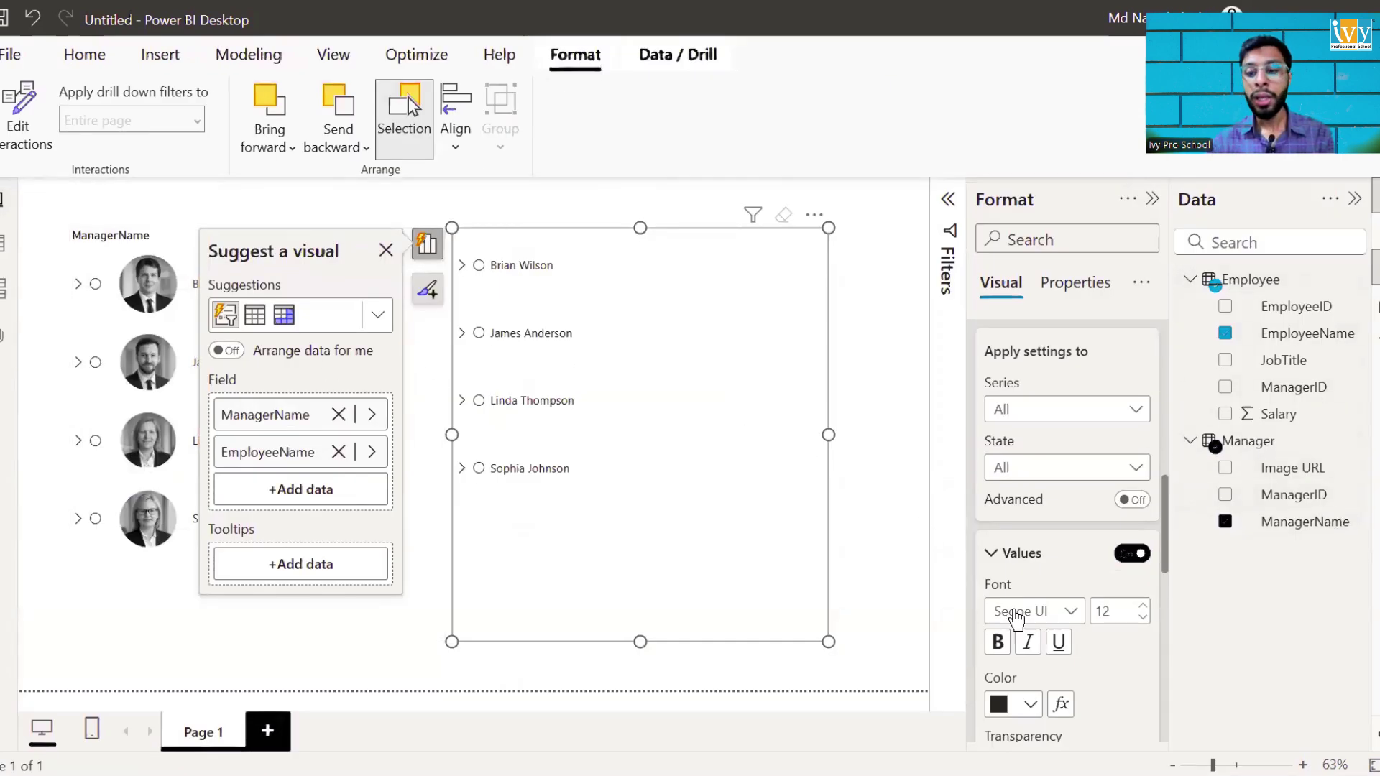
Apply the slicer's callout value settings to the ManagerName series.
{"action": "left_click", "coordinate": [1018, 413]}
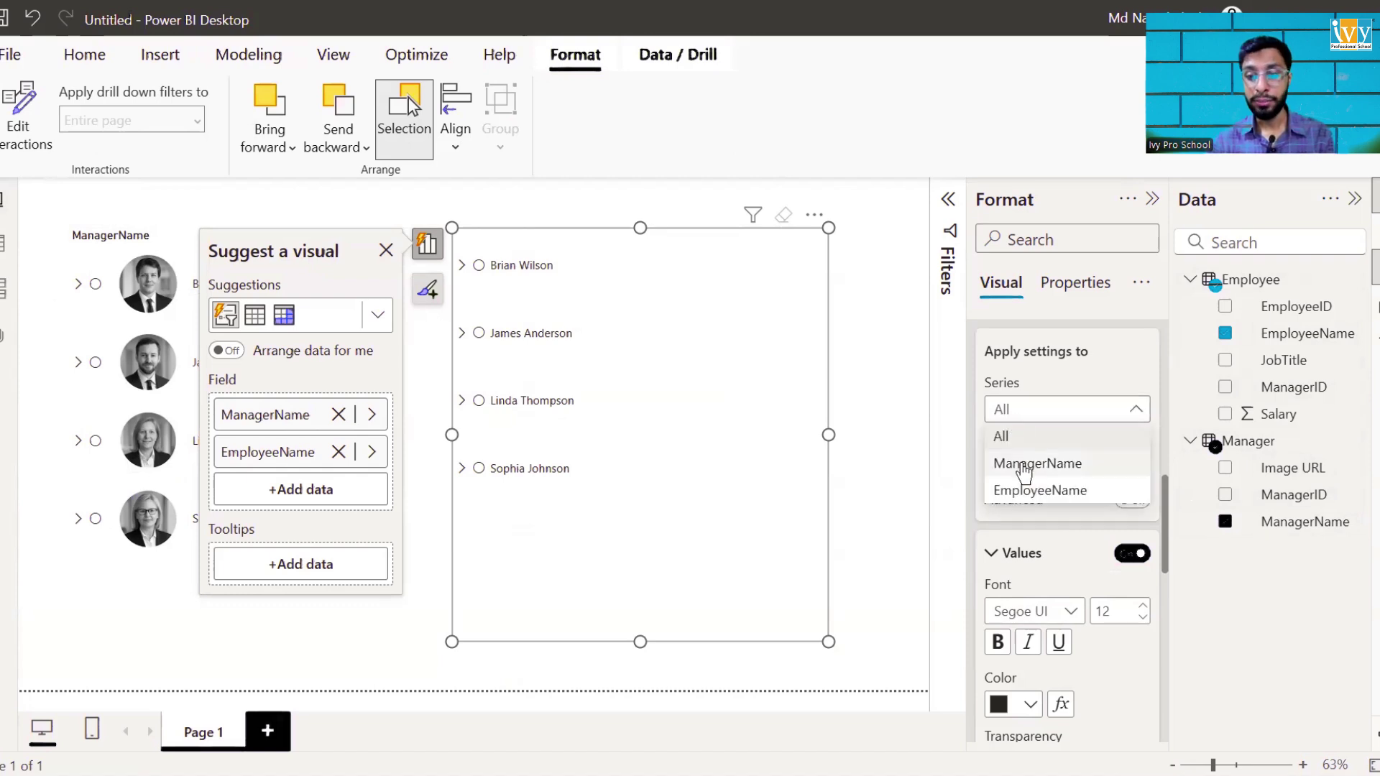
{"action": "left_click", "coordinate": [709, 573]}
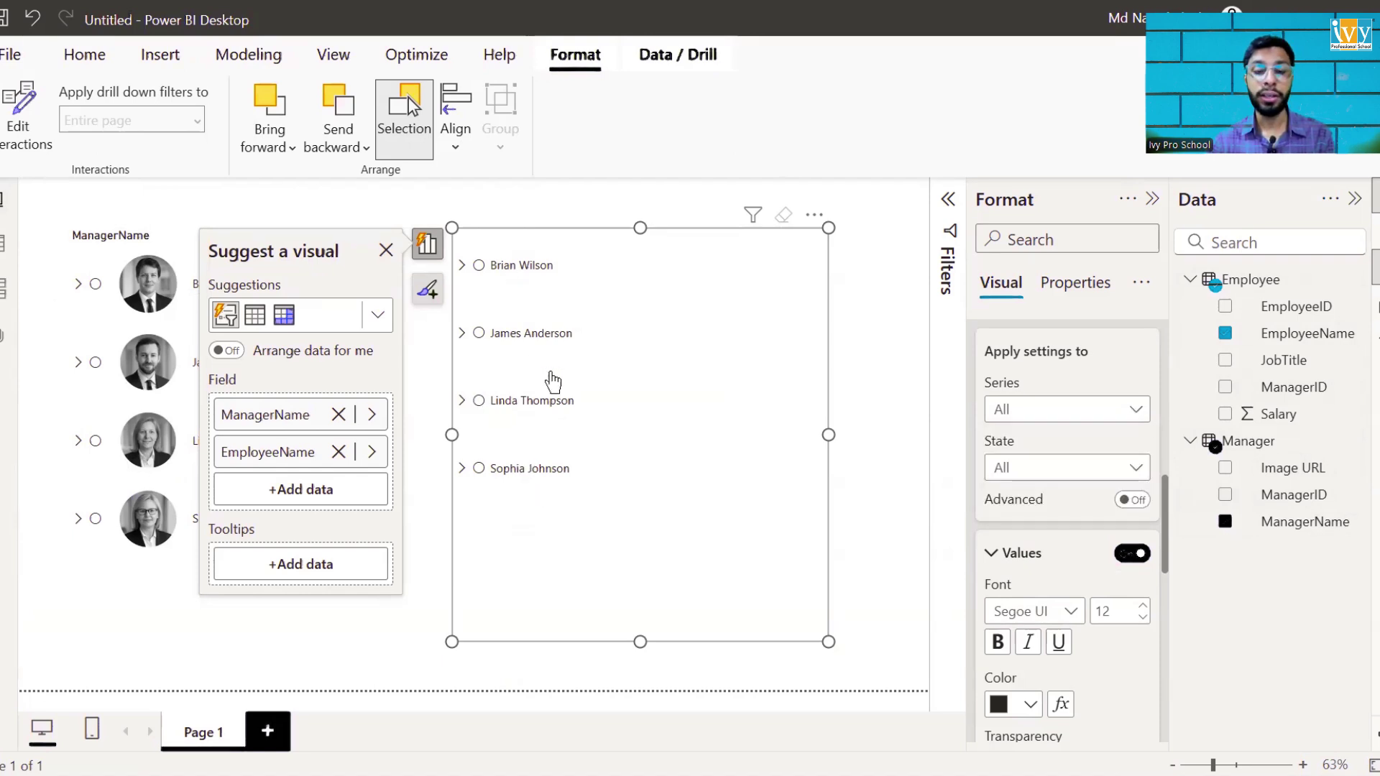
{"action": "scroll", "coordinate": [992, 607], "scroll_direction": "down", "scroll_amount": 1}
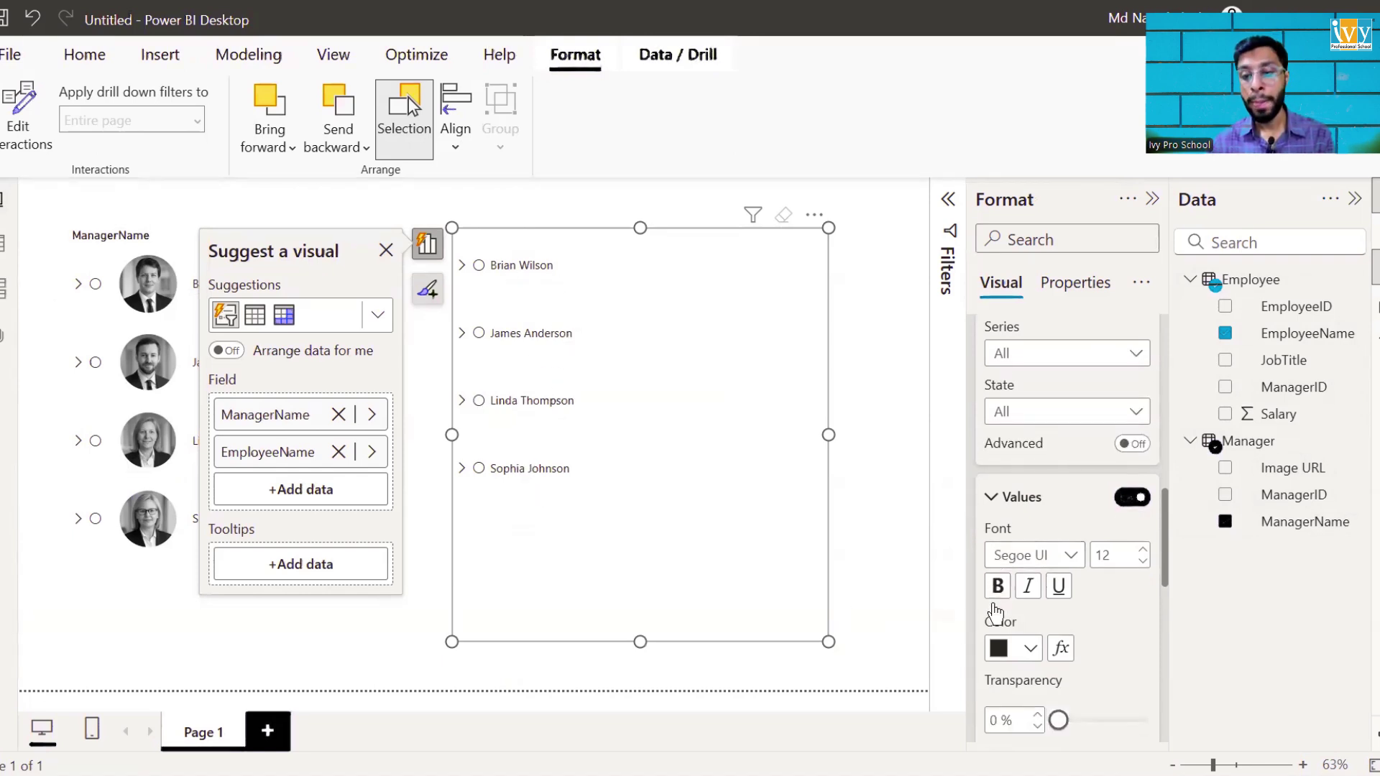
{"action": "scroll", "coordinate": [995, 611], "scroll_direction": "up", "scroll_amount": 1}
{"action": "scroll", "coordinate": [1043, 521], "scroll_direction": "down", "scroll_amount": 1}
{"action": "scroll", "coordinate": [1026, 396], "scroll_direction": "up", "scroll_amount": 1}
{"action": "scroll", "coordinate": [1028, 398], "scroll_direction": "up", "scroll_amount": 1}
{"action": "left_click", "coordinate": [1004, 421]}
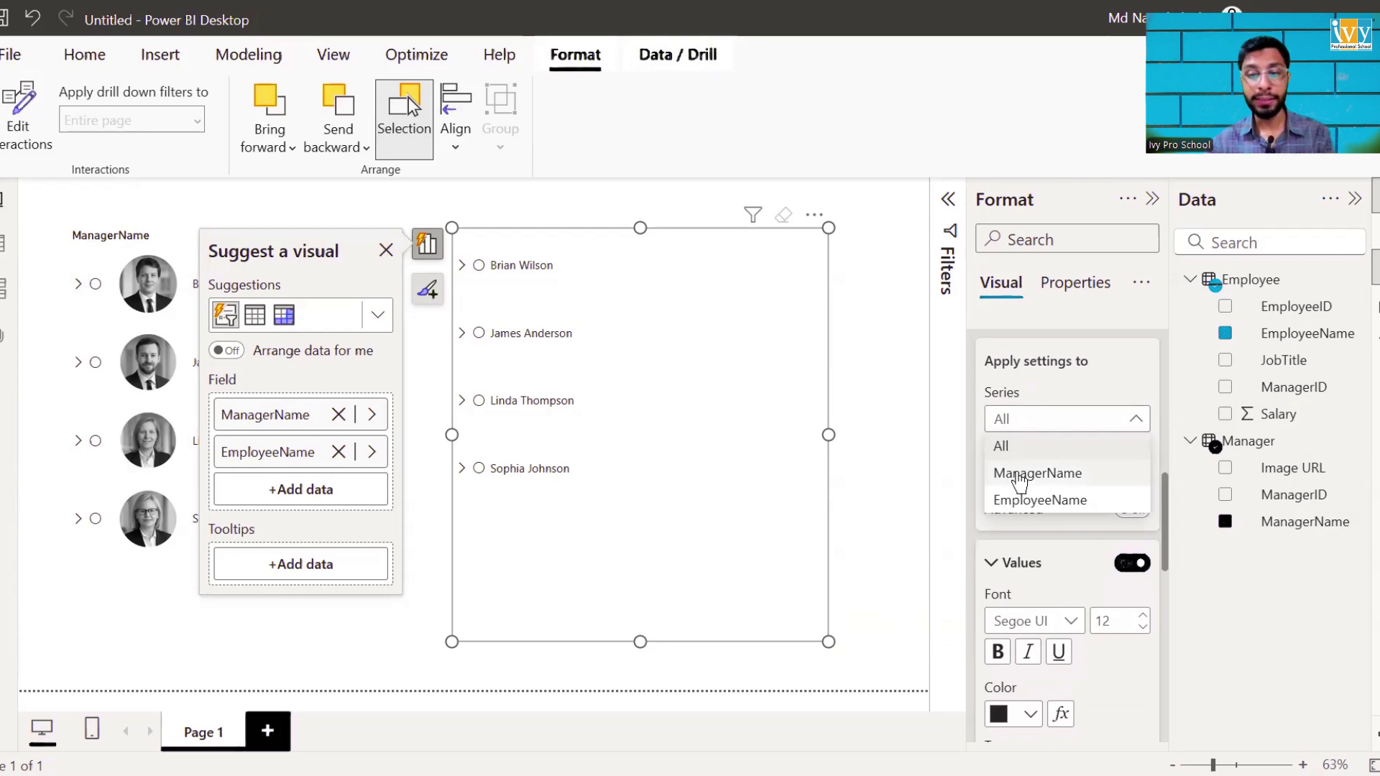
{"action": "left_click", "coordinate": [1021, 475]}
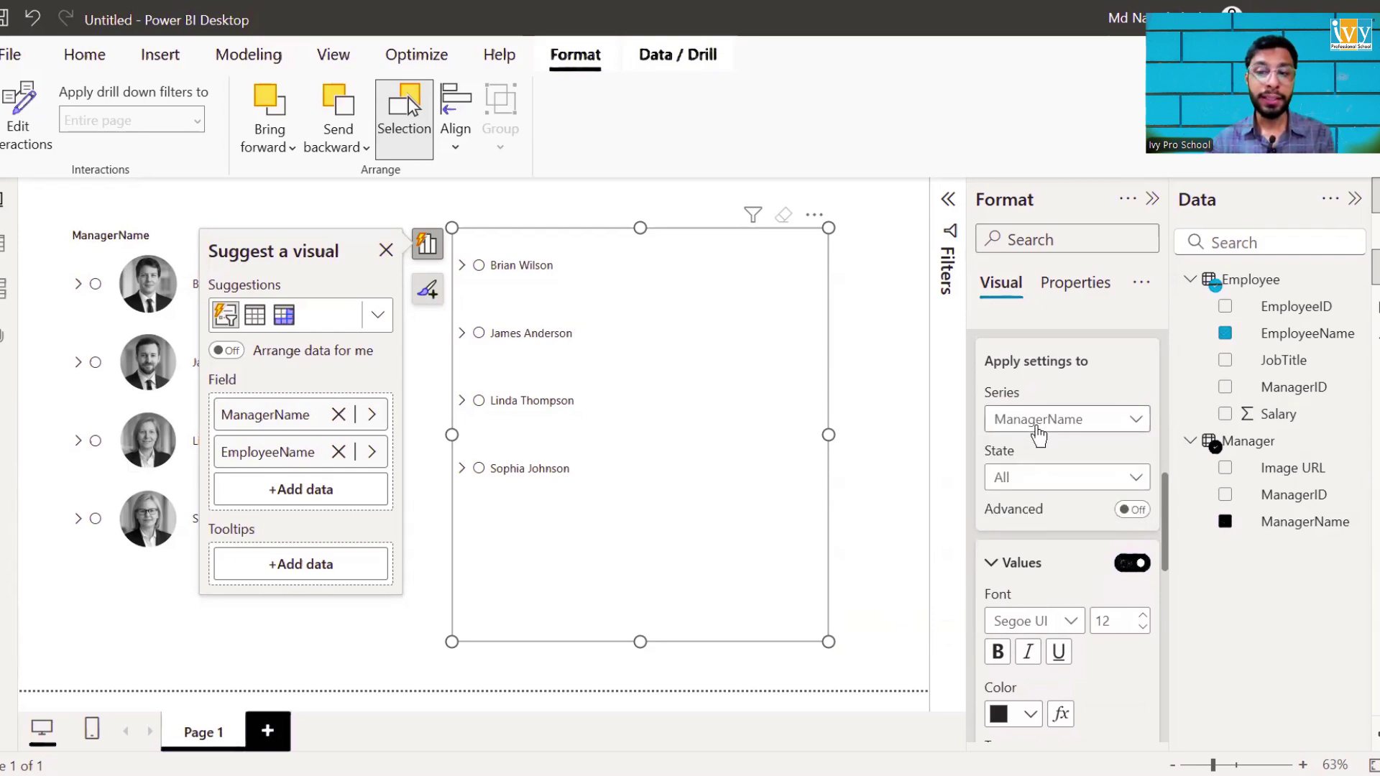
Examine the State options and the Advanced state settings available for the ManagerName callout values.
{"action": "left_click", "coordinate": [1033, 483]}
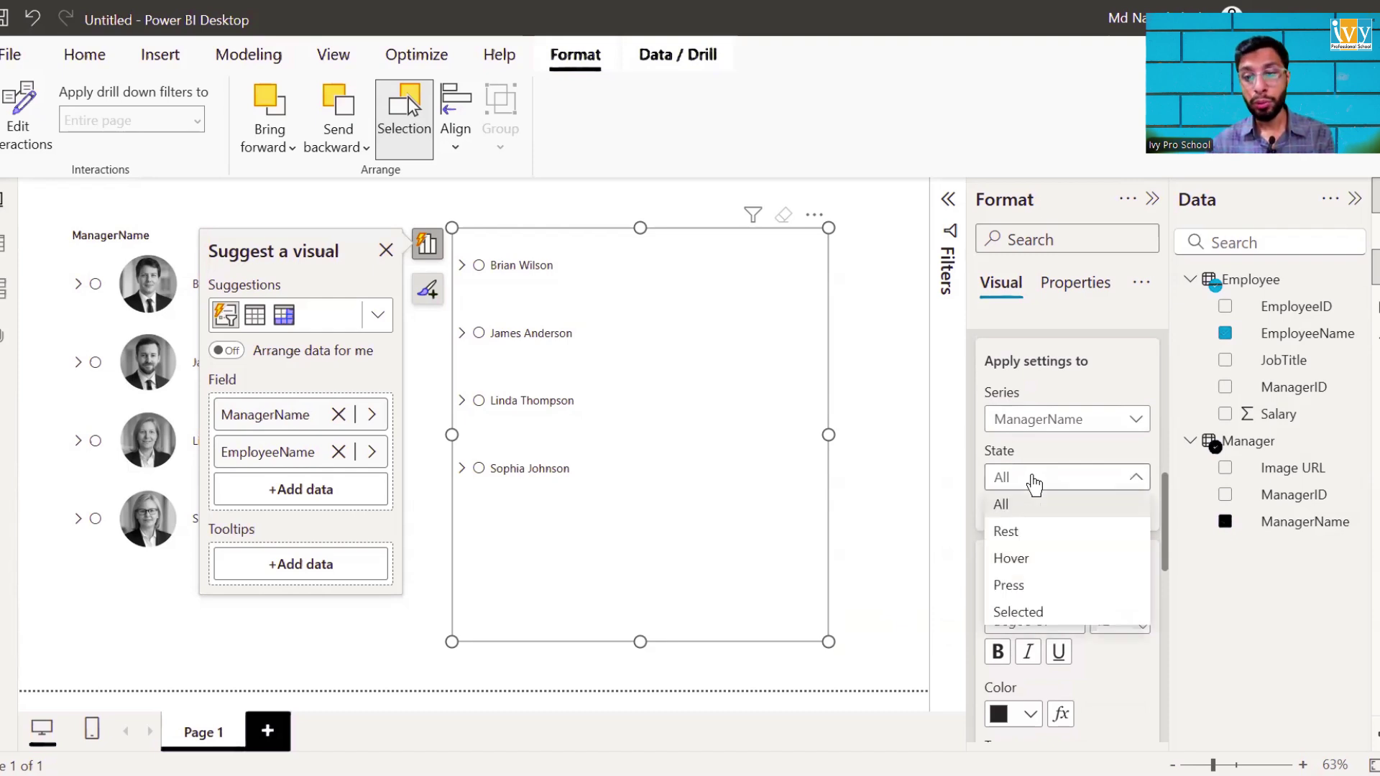
{"action": "left_click", "coordinate": [1033, 483]}
{"action": "left_click", "coordinate": [1033, 483]}
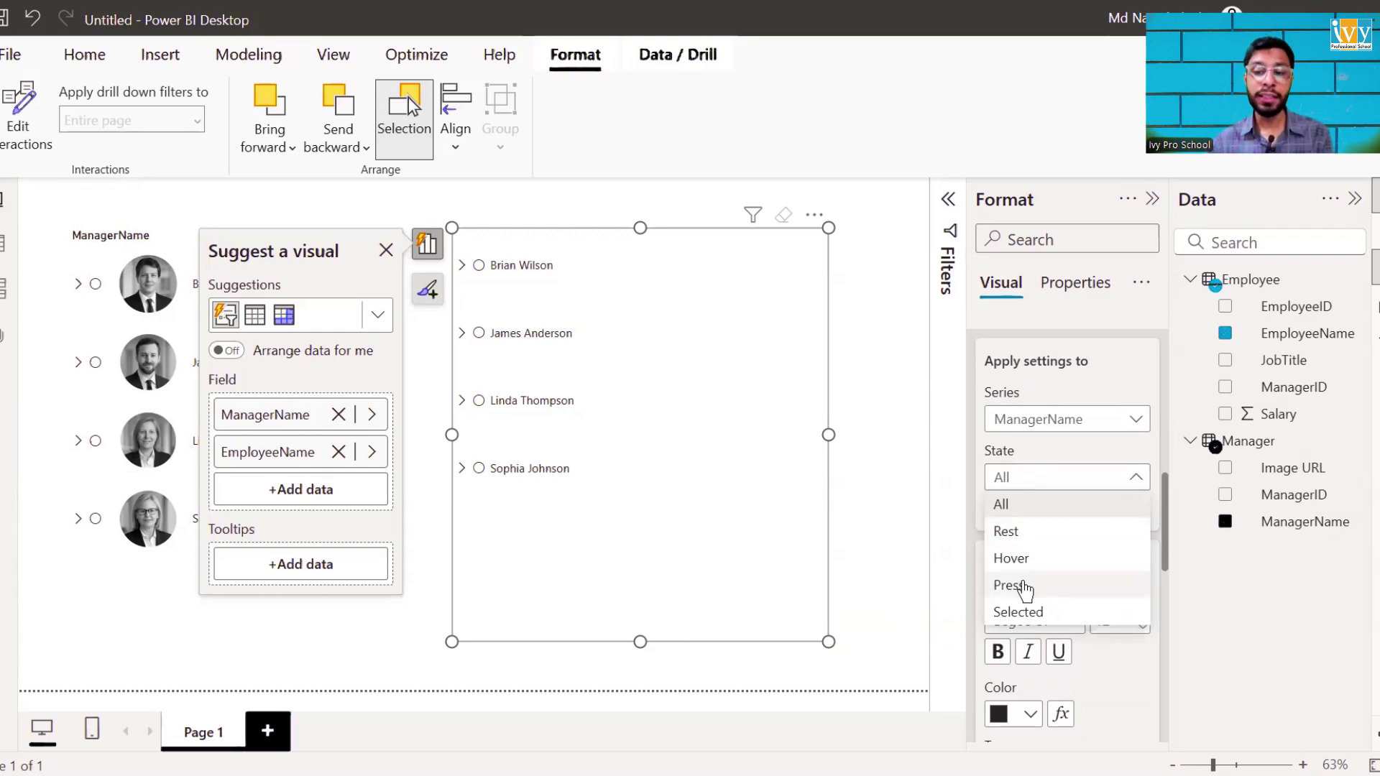
{"action": "left_click", "coordinate": [1050, 482]}
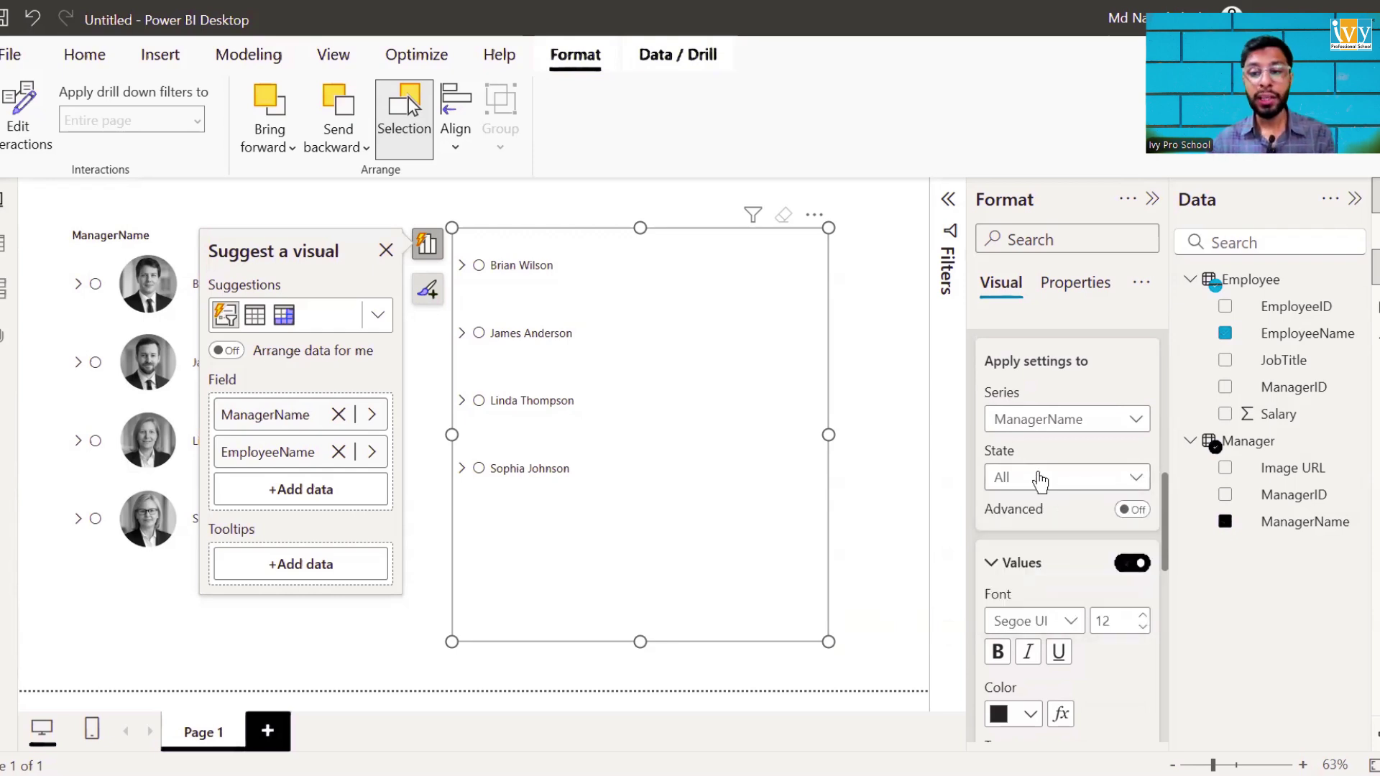
{"action": "left_click", "coordinate": [1132, 510]}
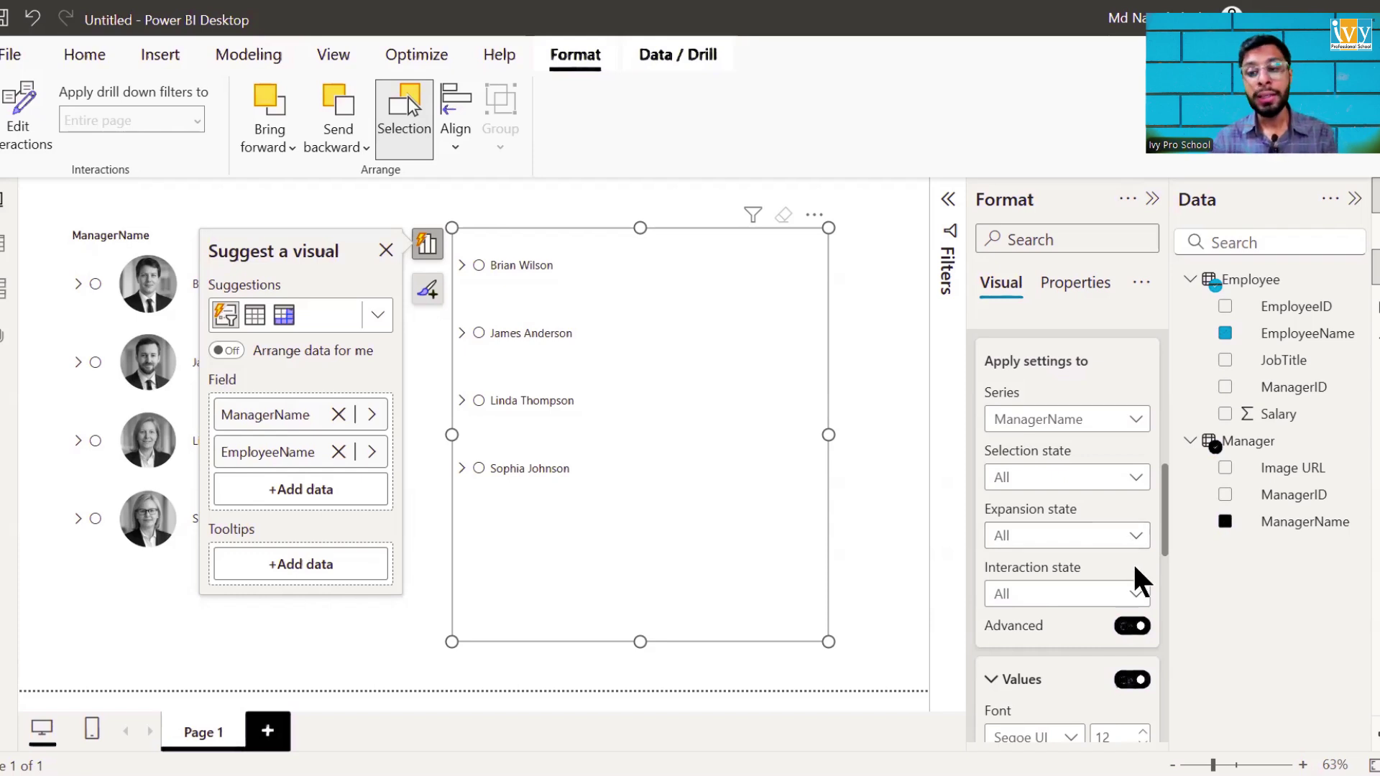
{"action": "left_click", "coordinate": [1133, 625]}
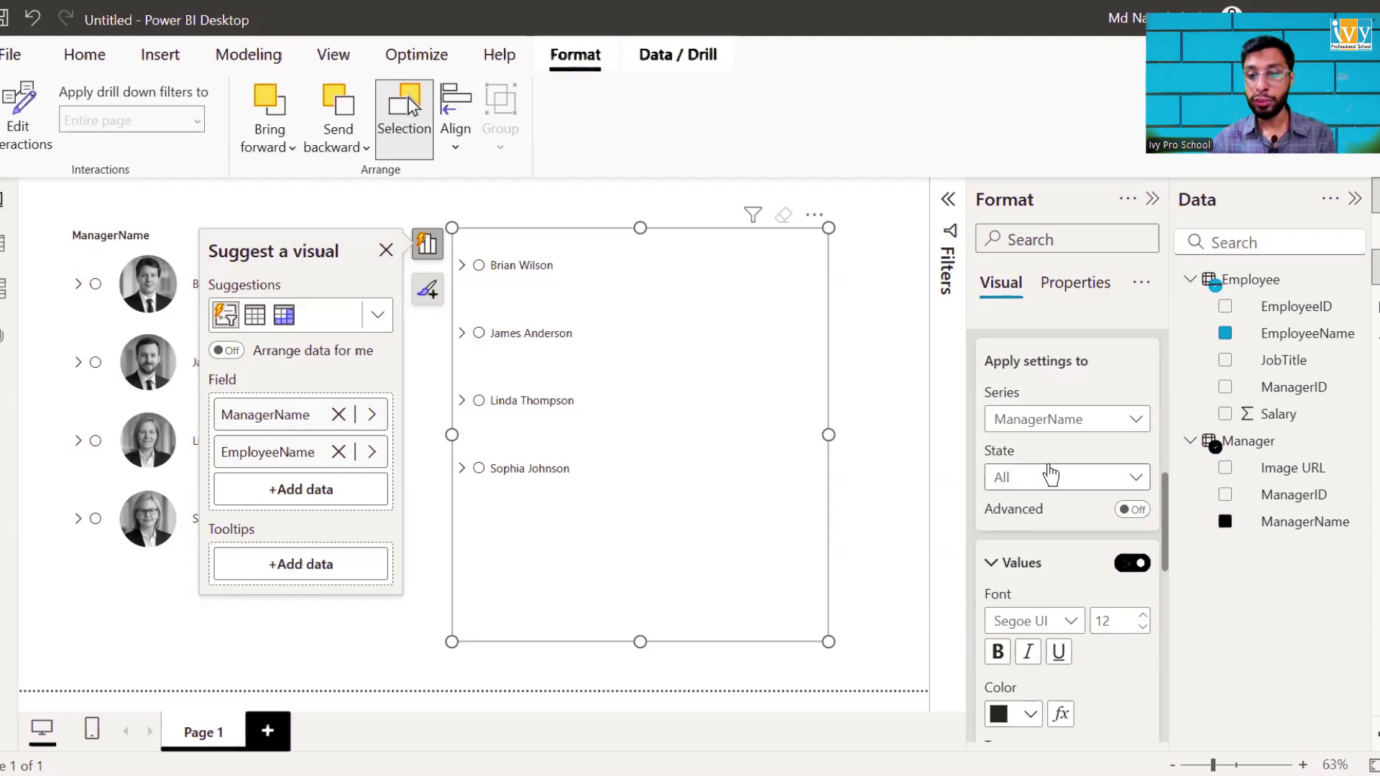
{"action": "left_click", "coordinate": [1006, 491]}
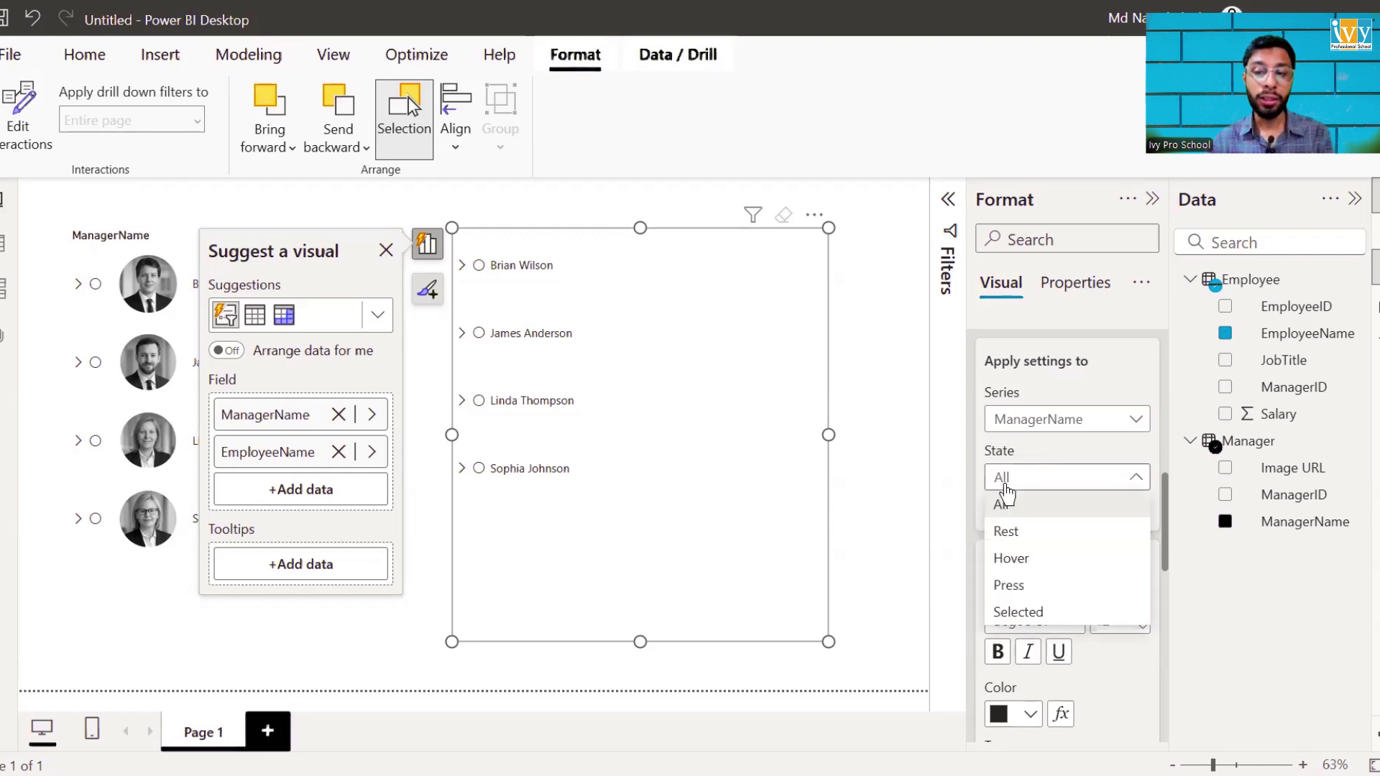
{"action": "left_click", "coordinate": [1005, 489]}
{"action": "scroll", "coordinate": [1012, 529], "scroll_direction": "down", "scroll_amount": 4}
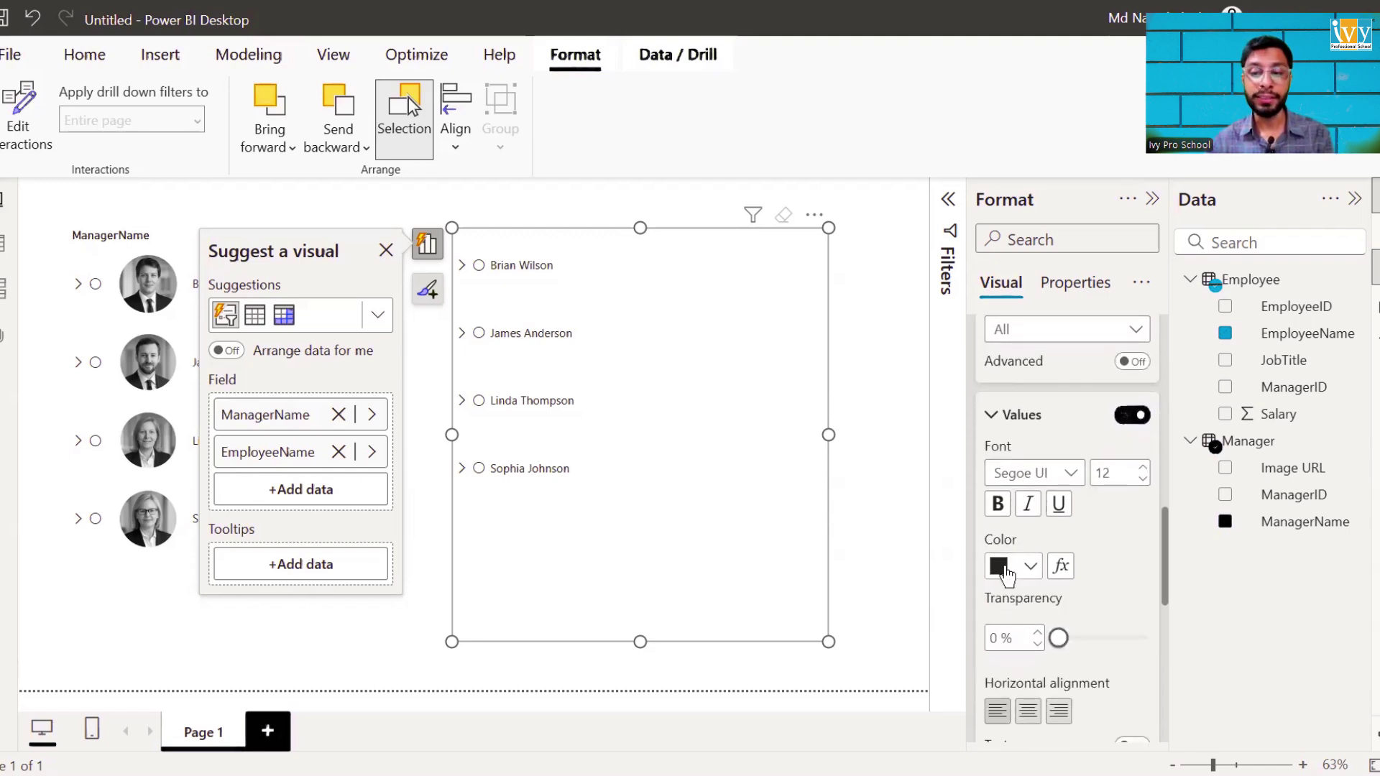
{"action": "left_click", "coordinate": [997, 503]}
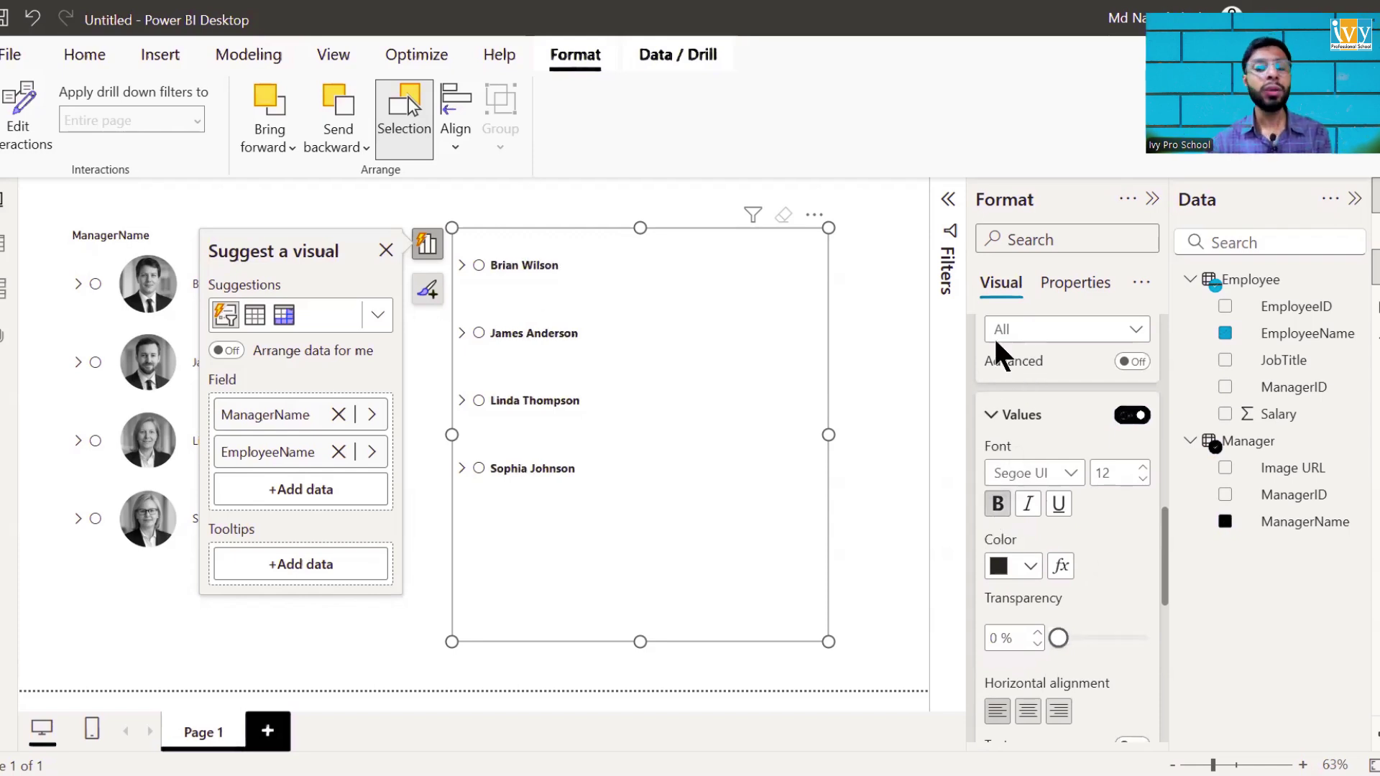
{"action": "left_click", "coordinate": [999, 505]}
Make the manager names bold in the Selected state and select the second manager in the slicer to test it.
{"action": "left_click", "coordinate": [1040, 333]}
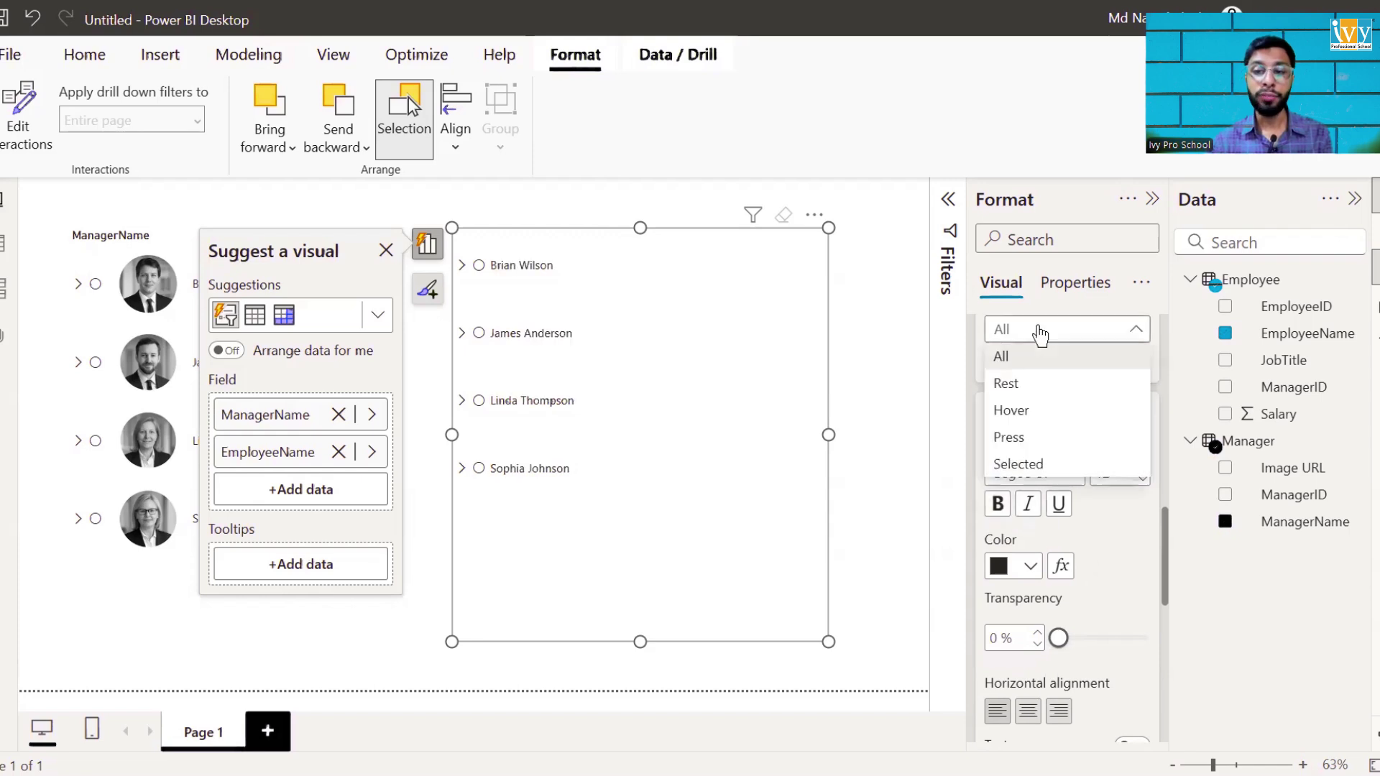
{"action": "left_click", "coordinate": [1038, 461]}
{"action": "left_click", "coordinate": [999, 504]}
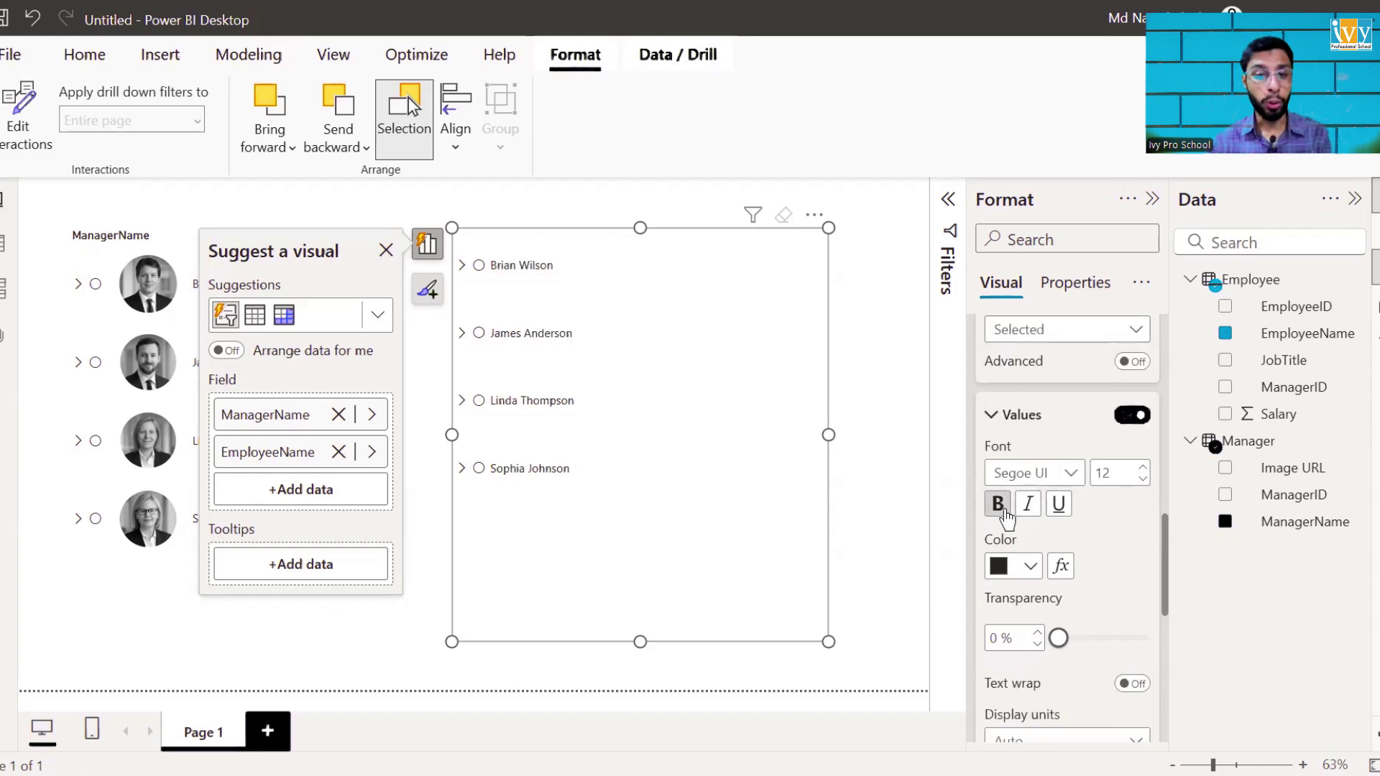
{"action": "left_click", "coordinate": [531, 338]}
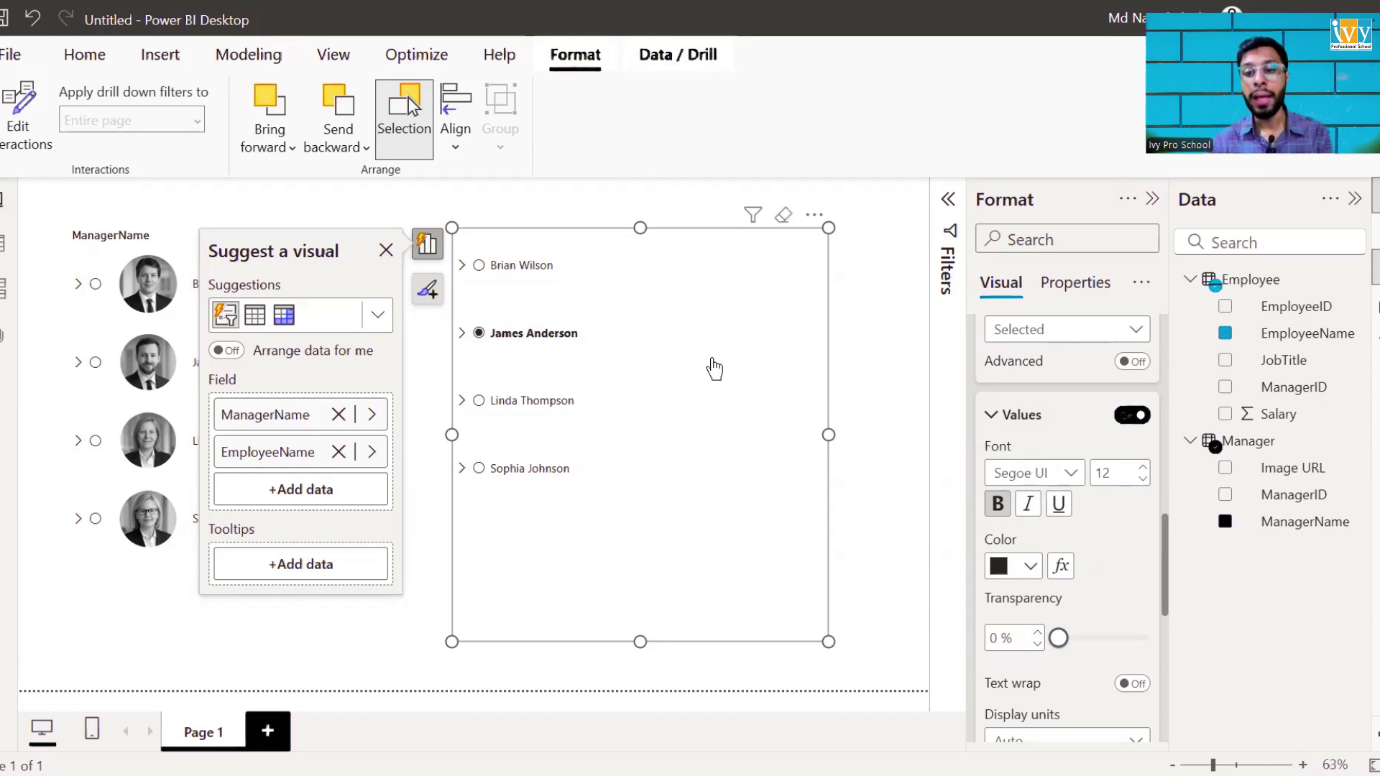
Make the manager names bold in the Hover state as well.
{"action": "left_click", "coordinate": [1098, 332]}
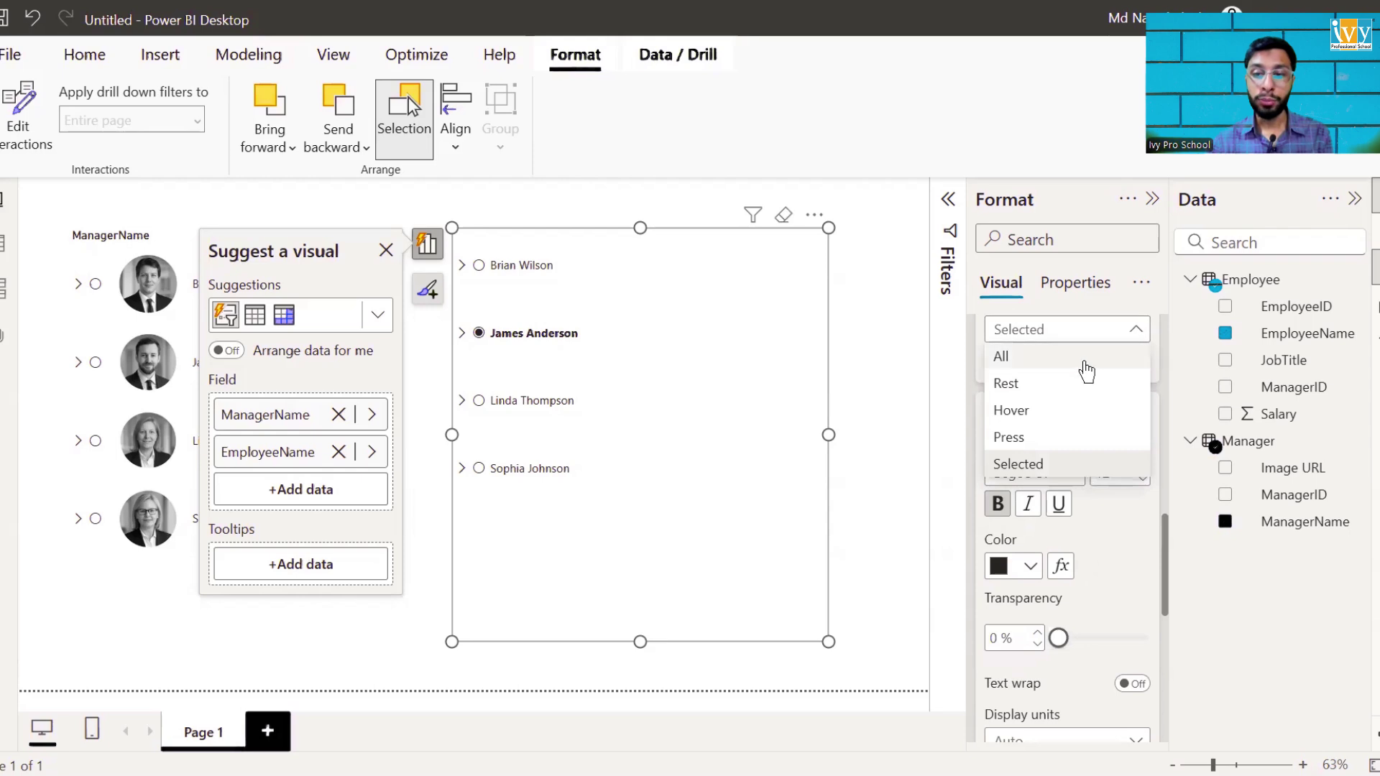
{"action": "left_click", "coordinate": [1059, 416]}
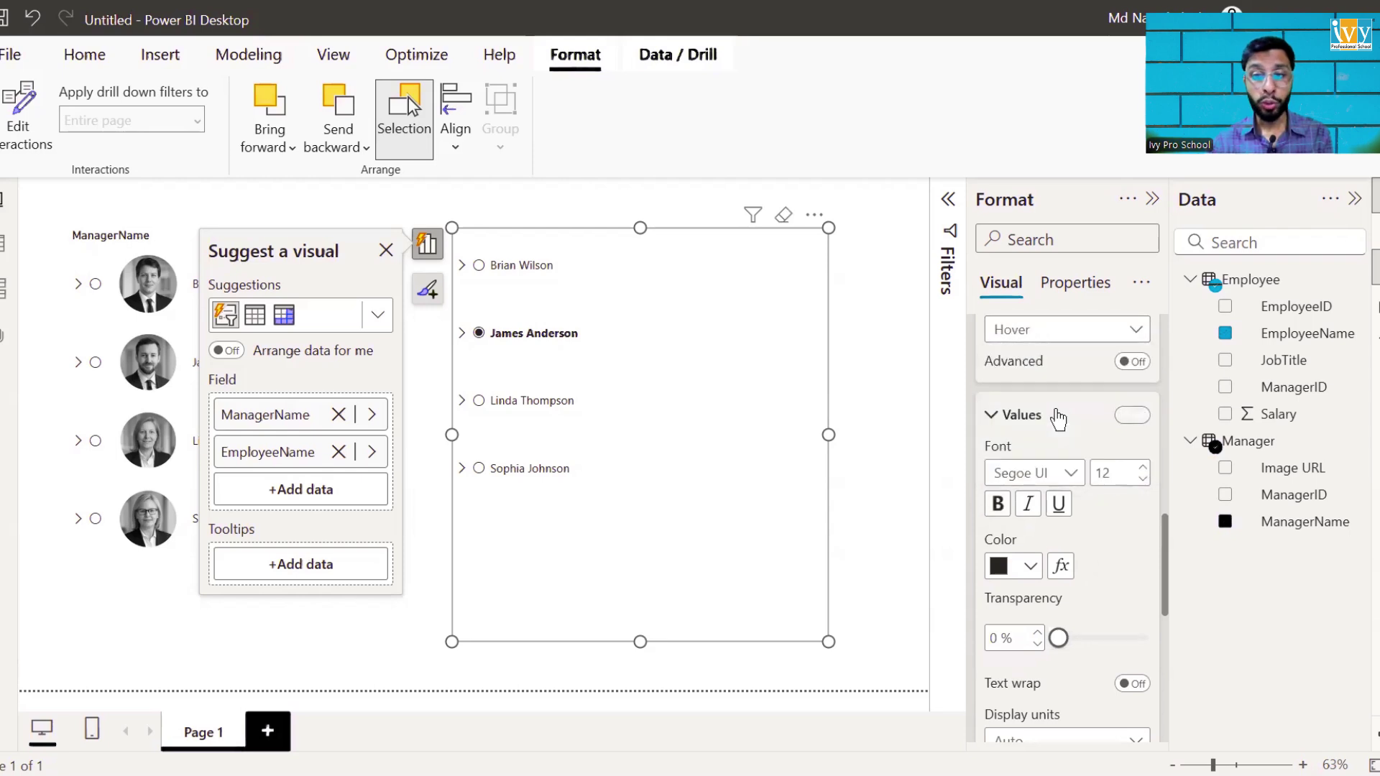
{"action": "left_click", "coordinate": [998, 504]}
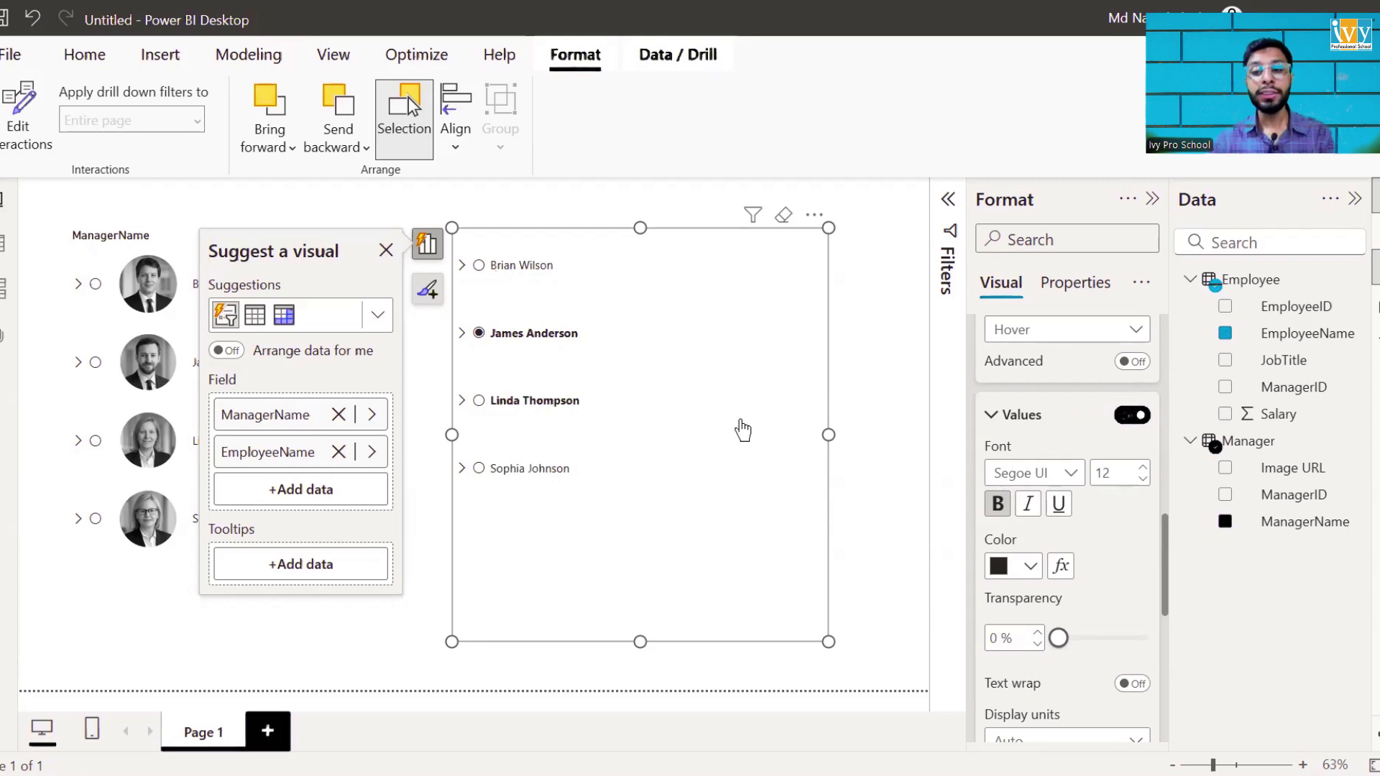
Expand the selected manager in the slicer to show the employees underneath.
{"action": "scroll", "coordinate": [1089, 403], "scroll_direction": "up", "scroll_amount": 3}
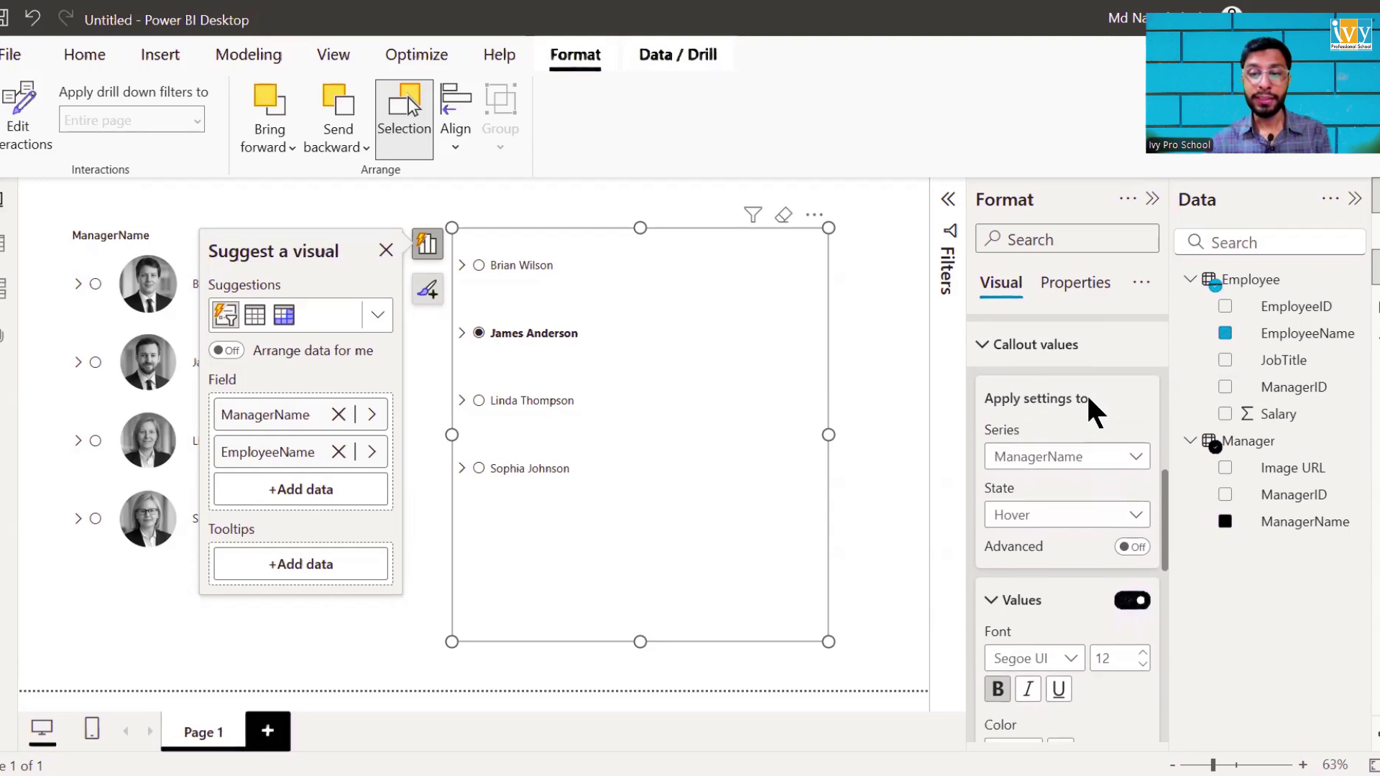
{"action": "left_click", "coordinate": [1073, 453]}
{"action": "left_click", "coordinate": [465, 345]}
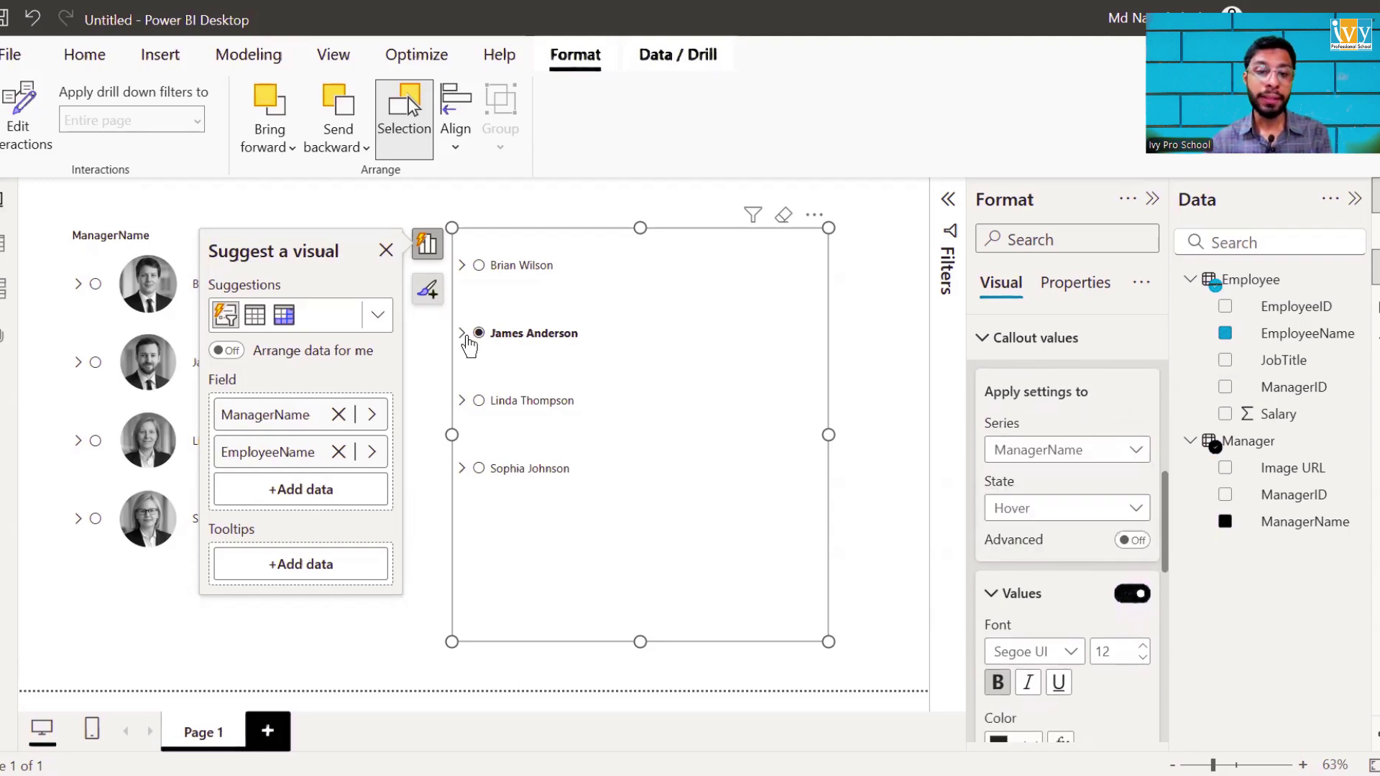
{"action": "left_click", "coordinate": [461, 337]}
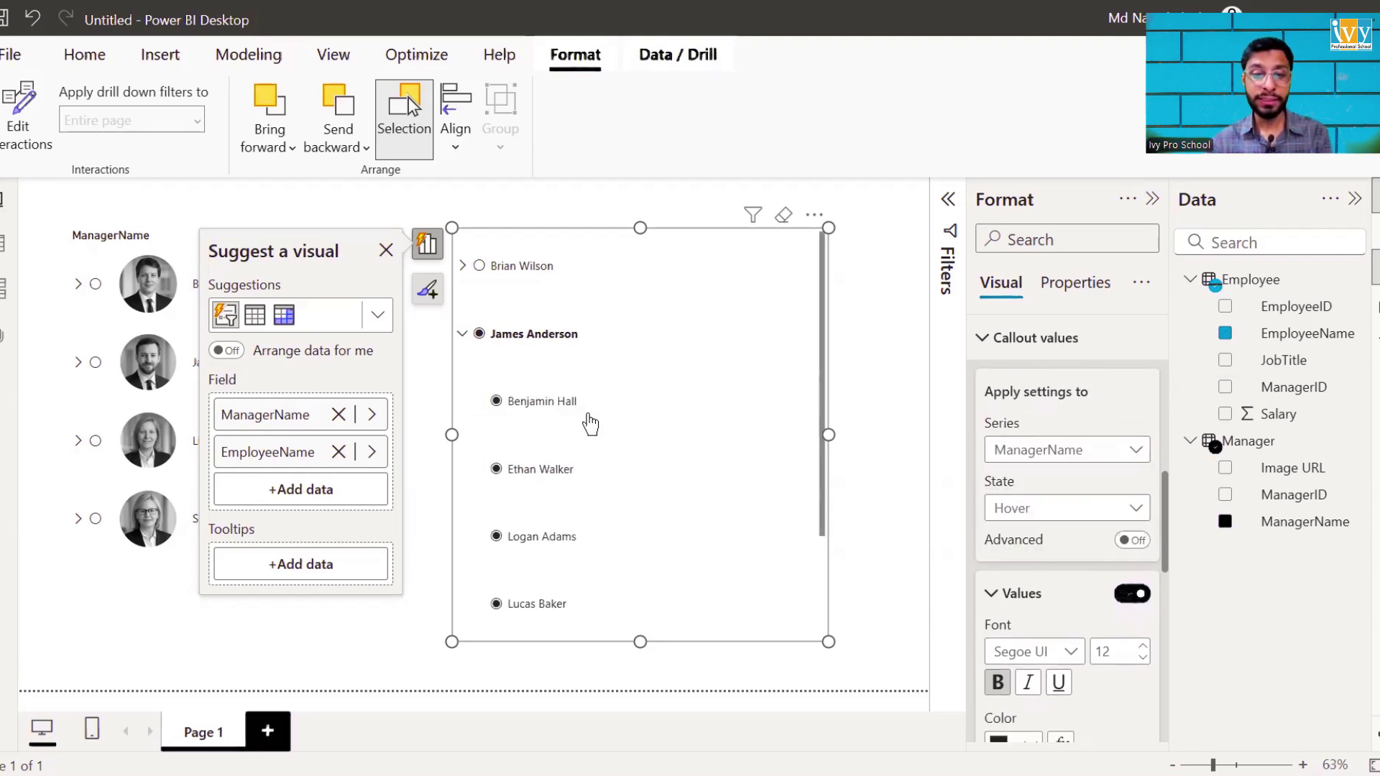
Make the callout values of the EmployeeName series bold in the Selected state.
{"action": "left_click", "coordinate": [1080, 460]}
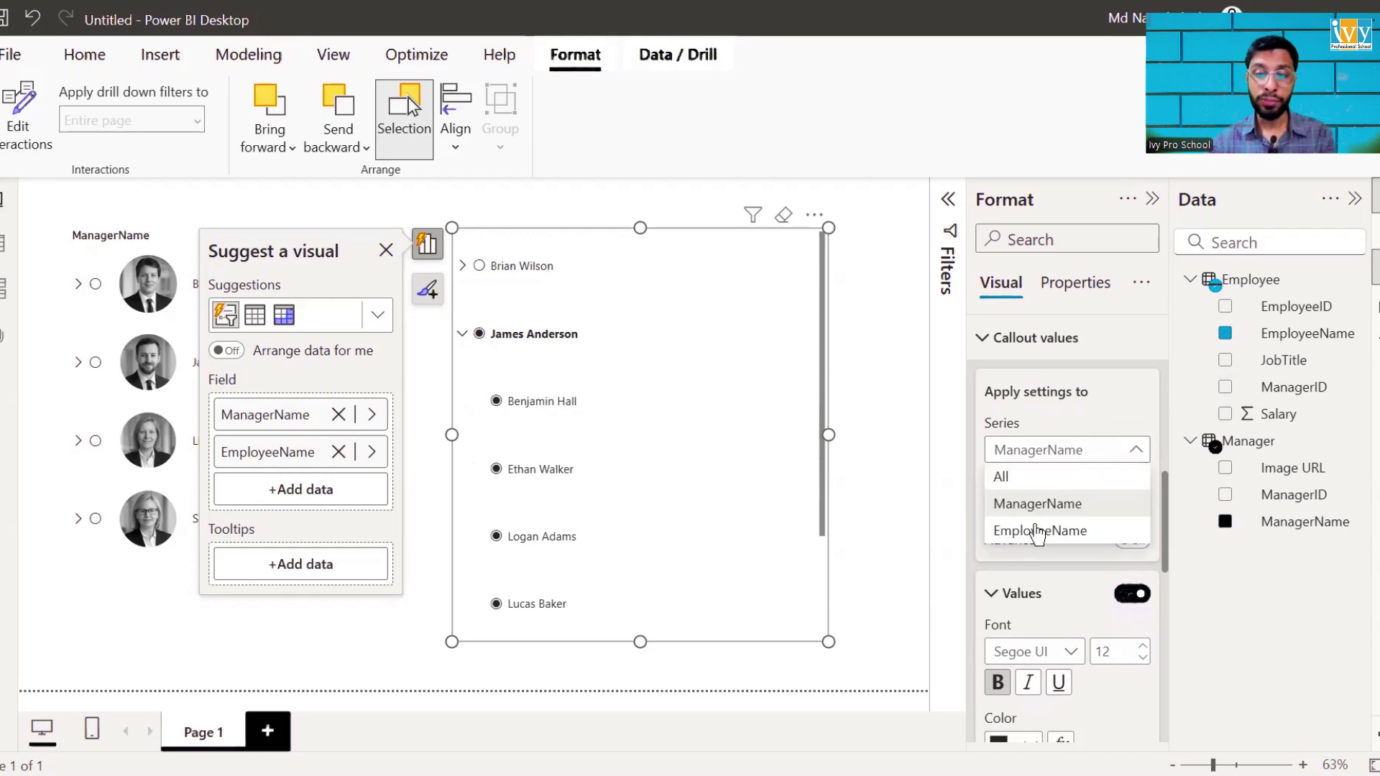
{"action": "left_click", "coordinate": [1035, 530]}
{"action": "left_click", "coordinate": [1028, 507]}
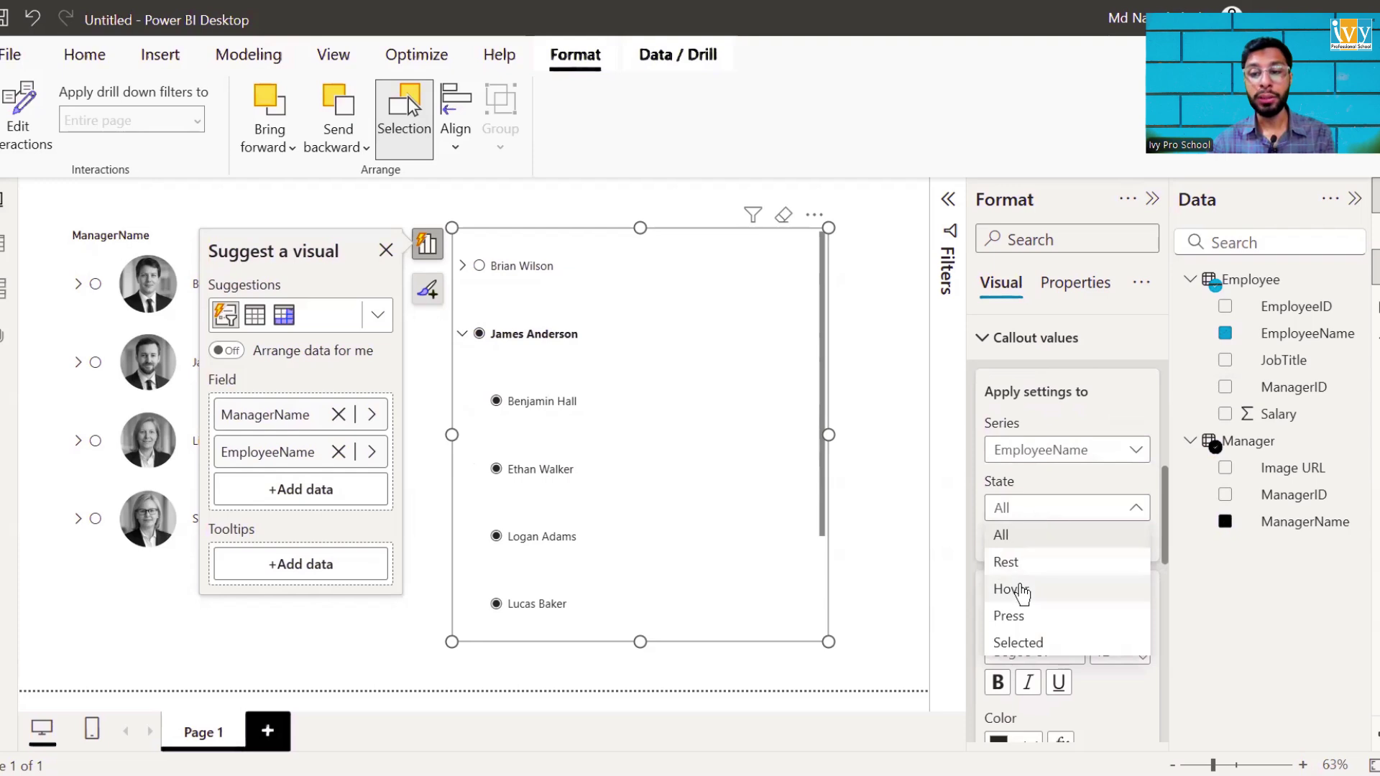
{"action": "left_click", "coordinate": [1039, 647]}
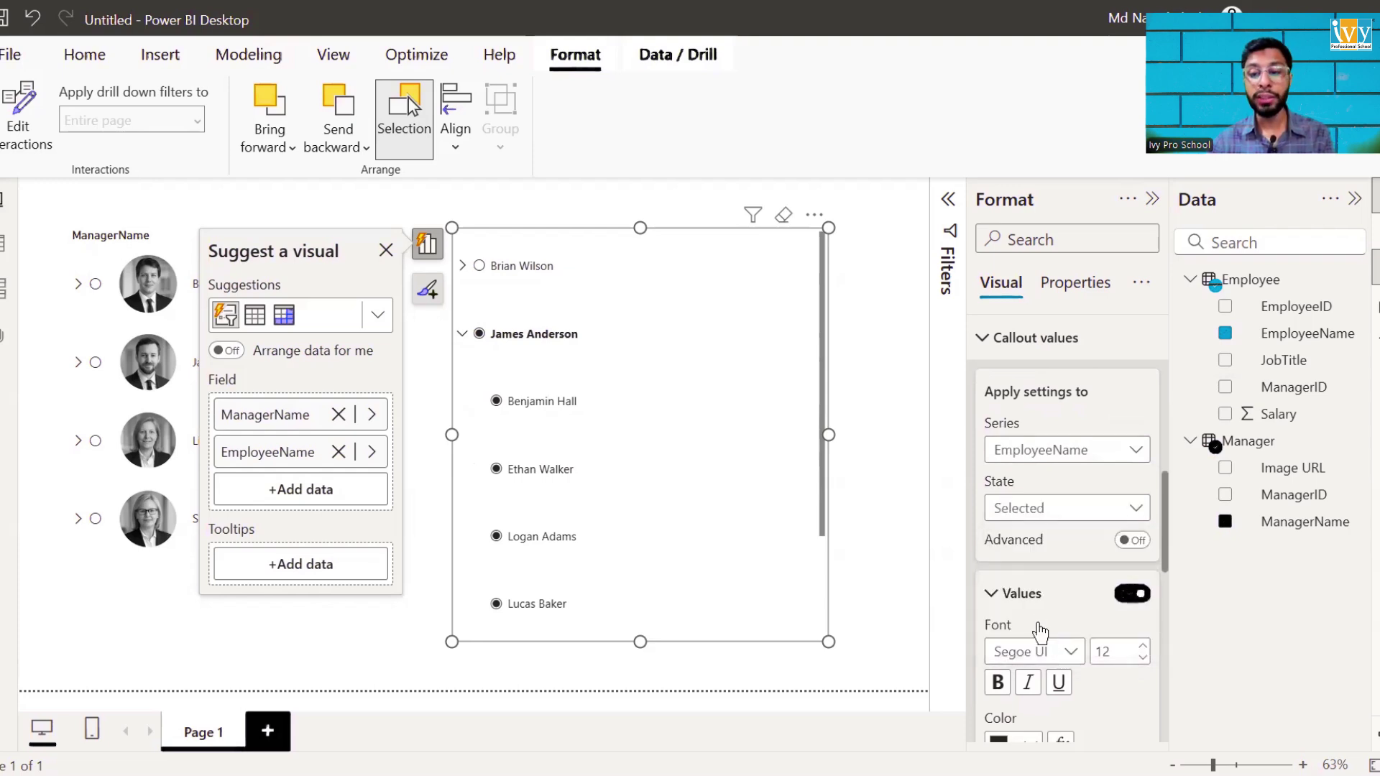
{"action": "scroll", "coordinate": [1041, 632], "scroll_direction": "down", "scroll_amount": 1}
{"action": "left_click", "coordinate": [998, 627]}
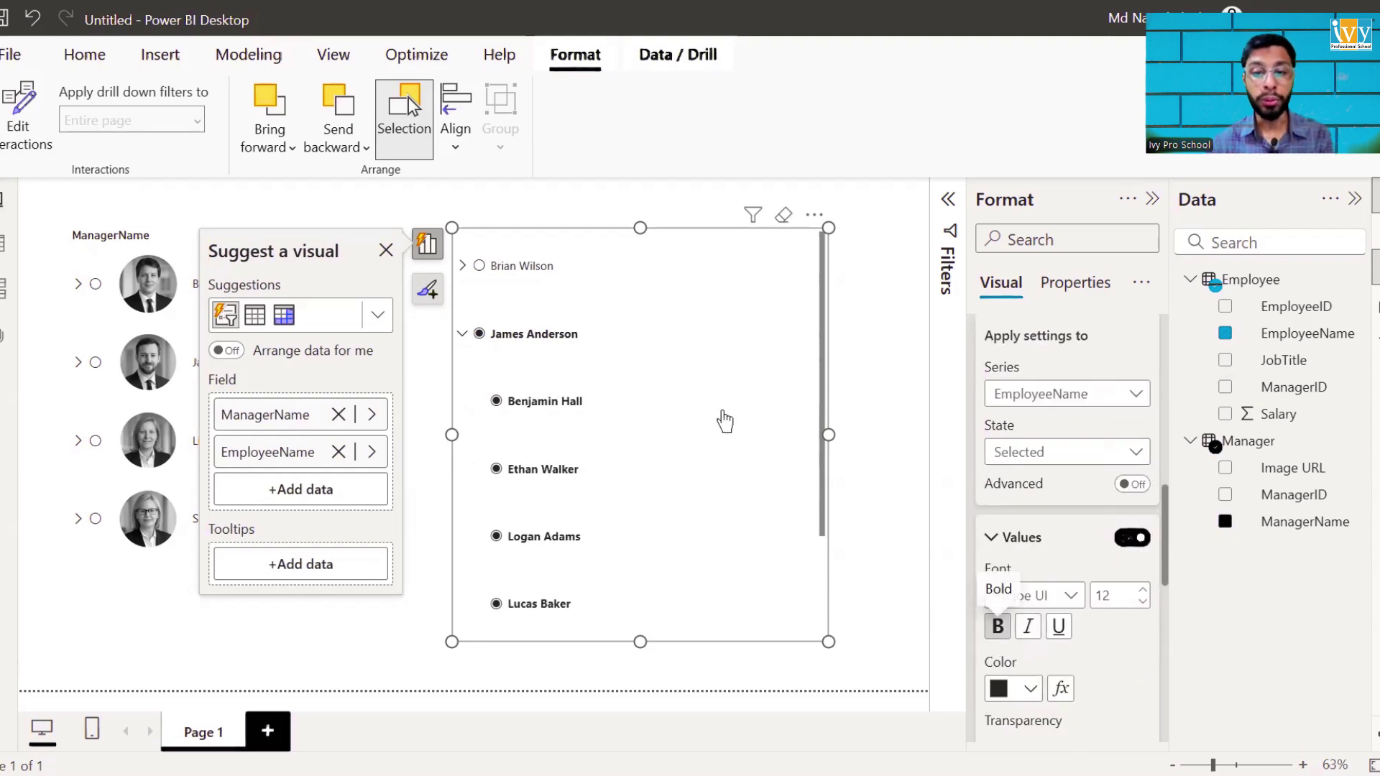
Set the EmployeeName callout values to bold for the Hover state.
{"action": "left_click", "coordinate": [1043, 453]}
{"action": "left_click", "coordinate": [1012, 533]}
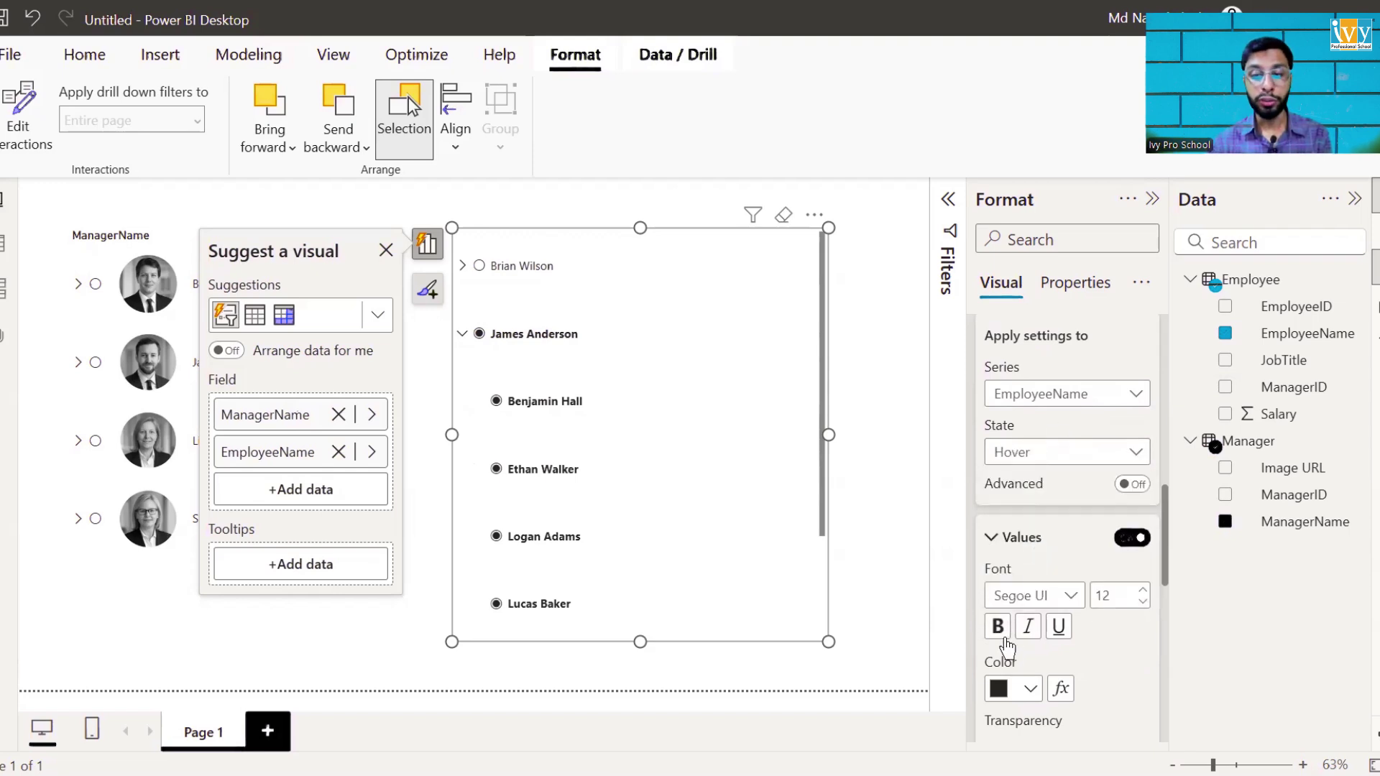
Clear the slicer's selections and collapse the expanded manager.
{"action": "left_click", "coordinate": [784, 215]}
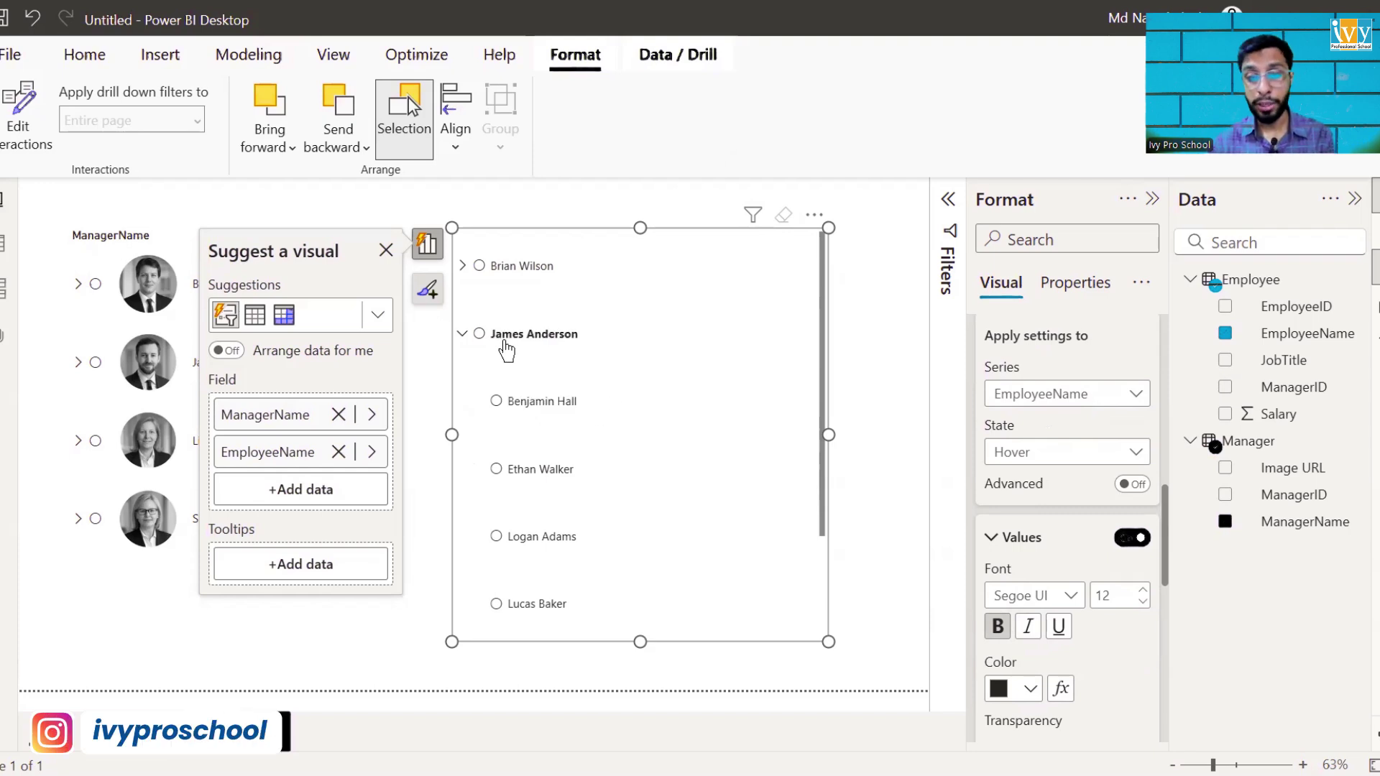
{"action": "left_click", "coordinate": [462, 335]}
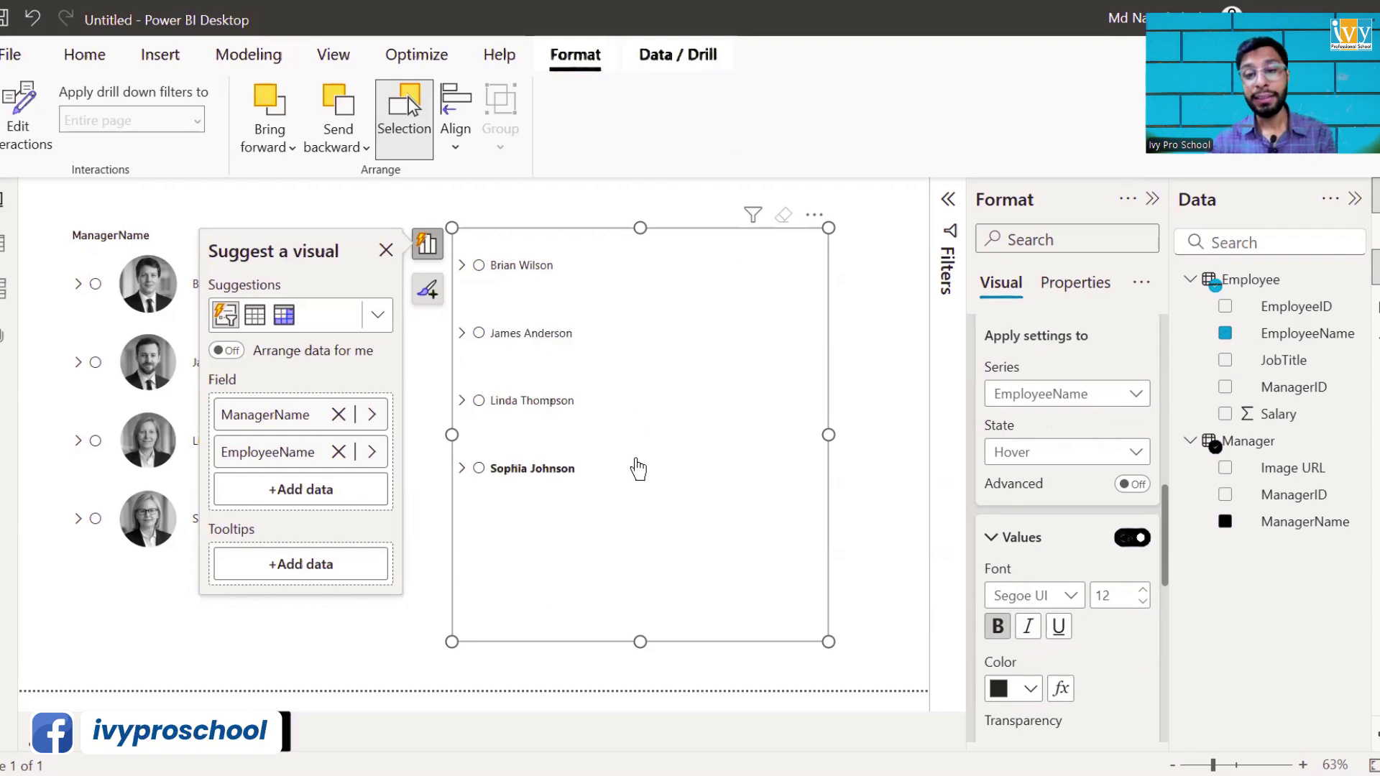
Turn on the label in the callout value settings for the EmployeeName series in the Hover state.
{"action": "scroll", "coordinate": [1060, 485], "scroll_direction": "up", "scroll_amount": 2}
{"action": "scroll", "coordinate": [1060, 483], "scroll_direction": "down", "scroll_amount": 3}
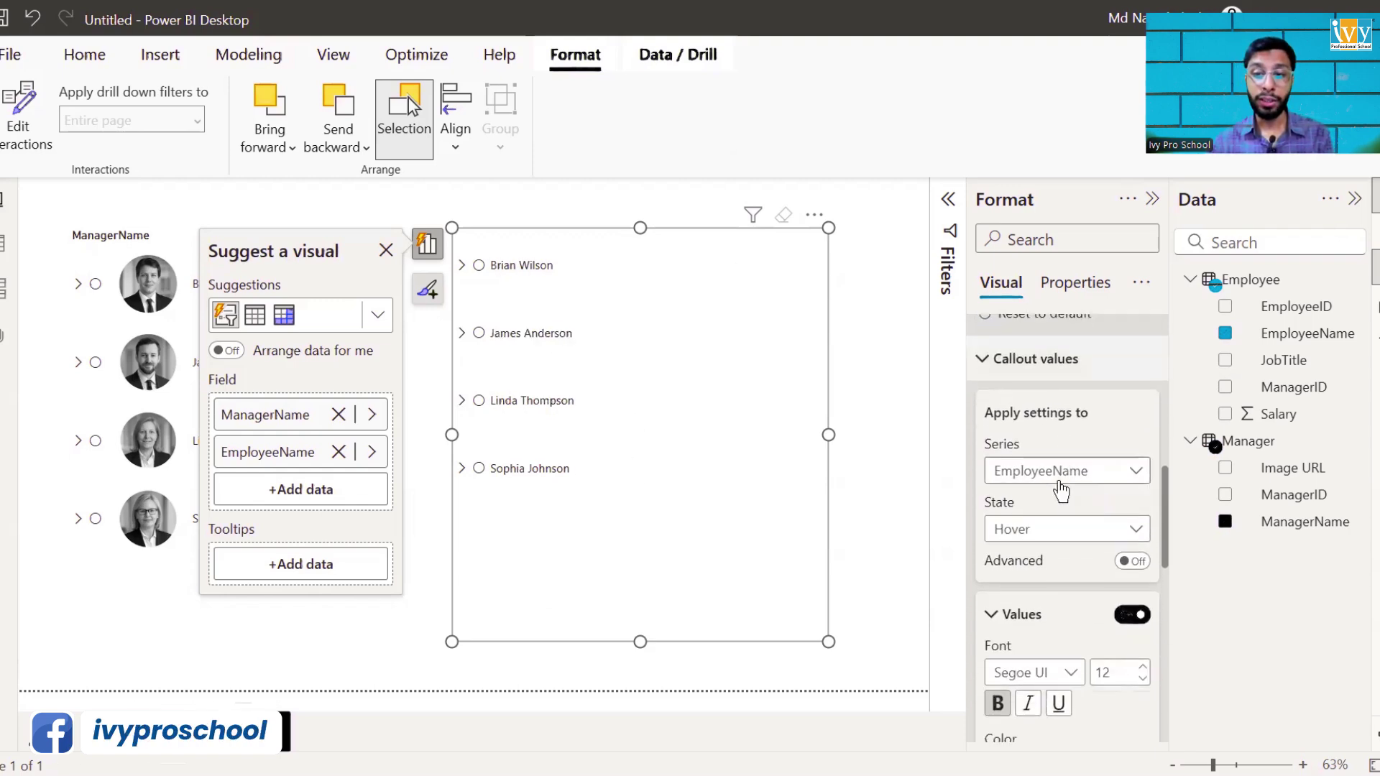
{"action": "scroll", "coordinate": [1060, 485], "scroll_direction": "down", "scroll_amount": 4}
{"action": "scroll", "coordinate": [1059, 477], "scroll_direction": "up", "scroll_amount": 7}
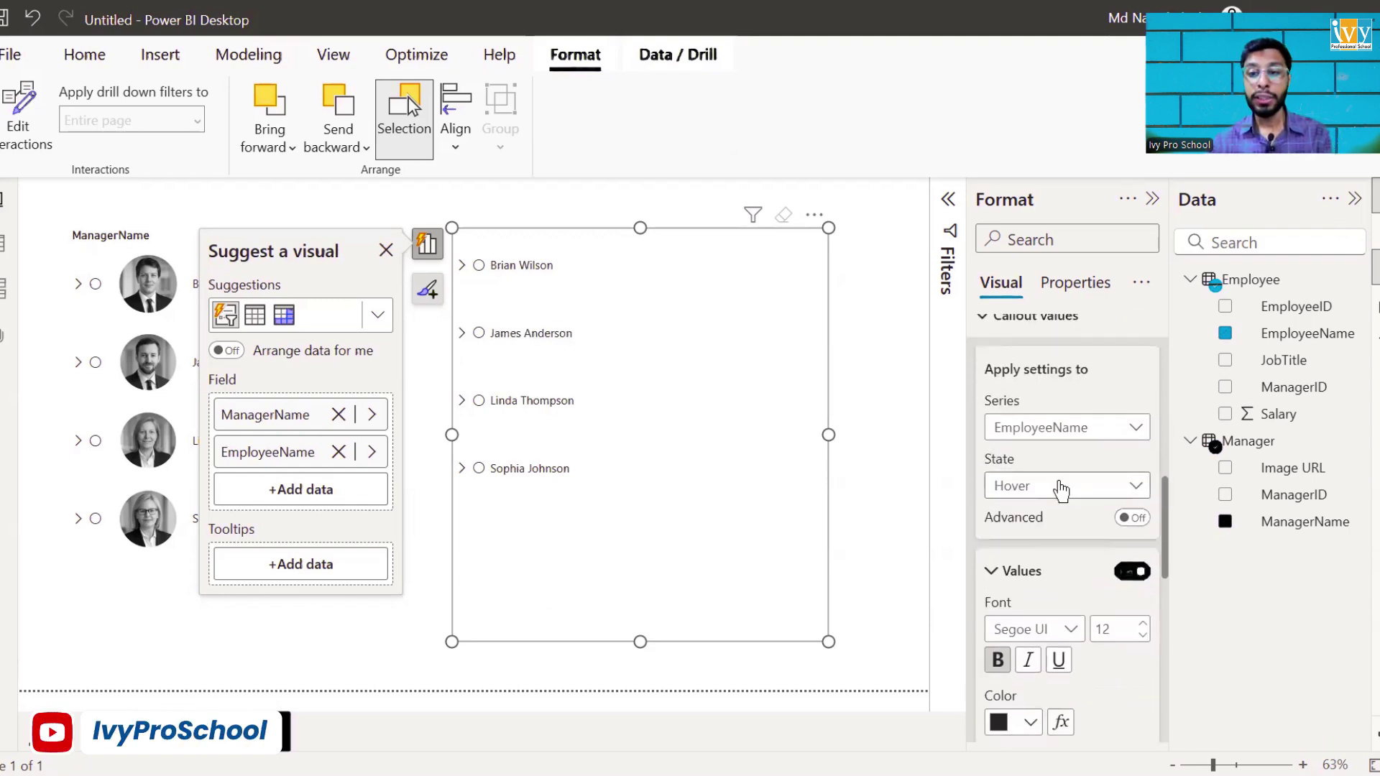
{"action": "left_click", "coordinate": [1055, 466]}
{"action": "scroll", "coordinate": [1026, 550], "scroll_direction": "up", "scroll_amount": 1}
{"action": "scroll", "coordinate": [1027, 552], "scroll_direction": "down", "scroll_amount": 1}
{"action": "left_click", "coordinate": [1032, 541]}
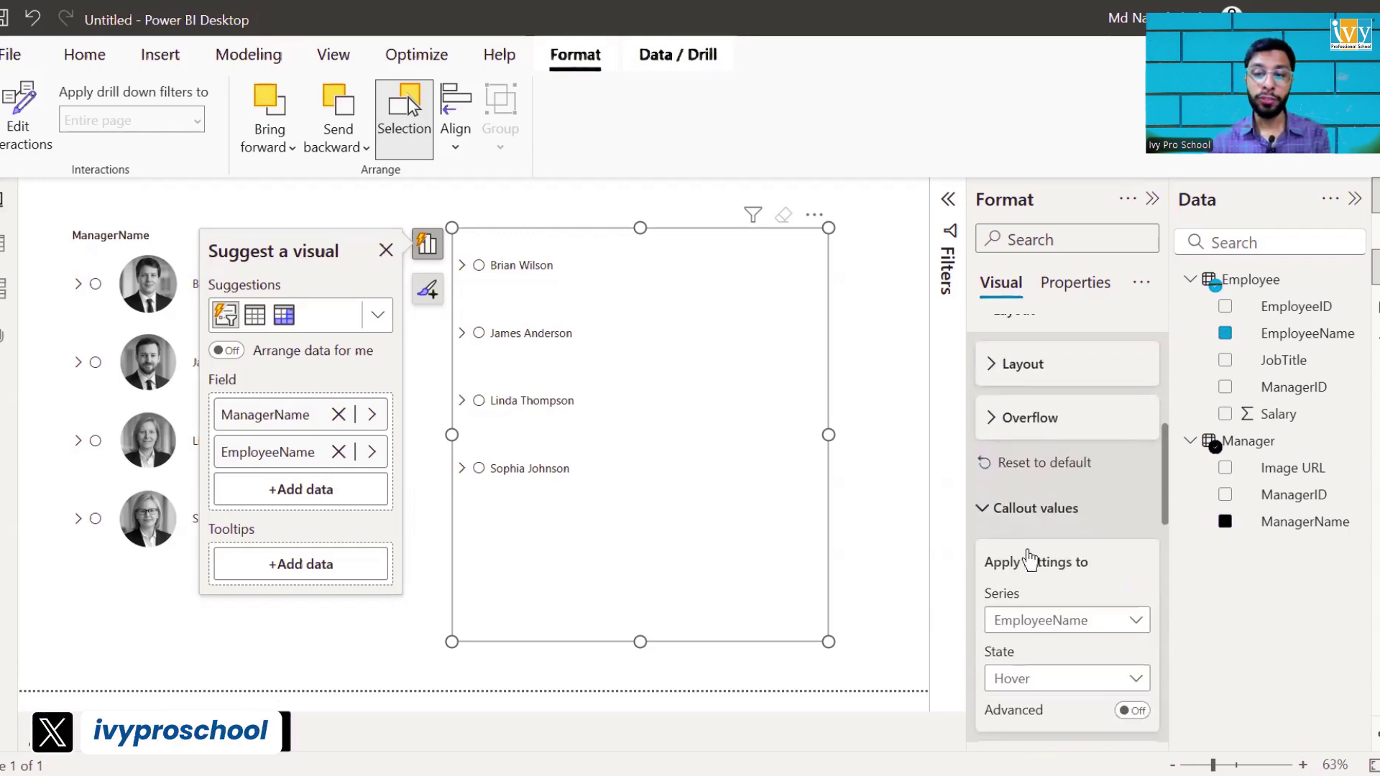
{"action": "scroll", "coordinate": [1030, 557], "scroll_direction": "down", "scroll_amount": 5}
{"action": "scroll", "coordinate": [1030, 554], "scroll_direction": "down", "scroll_amount": 7}
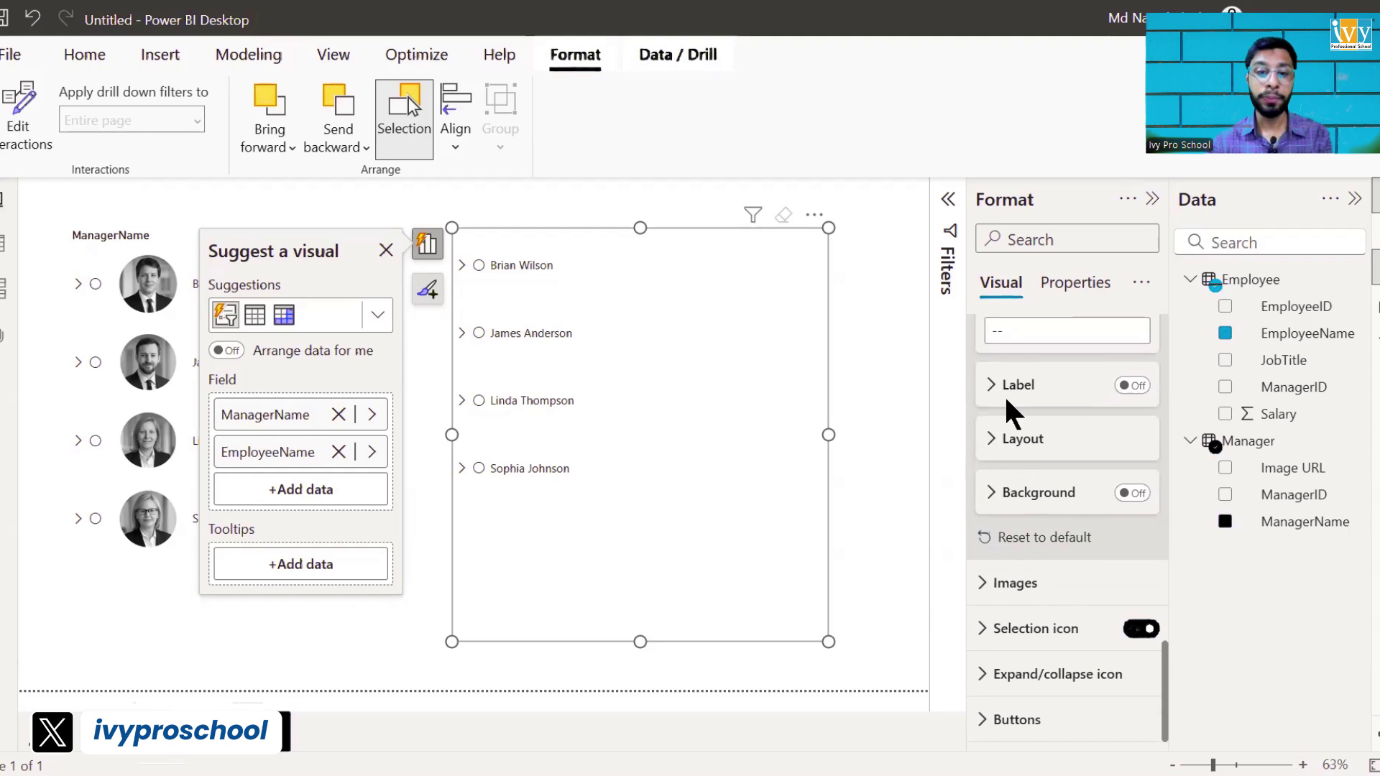
{"action": "left_click", "coordinate": [1134, 386]}
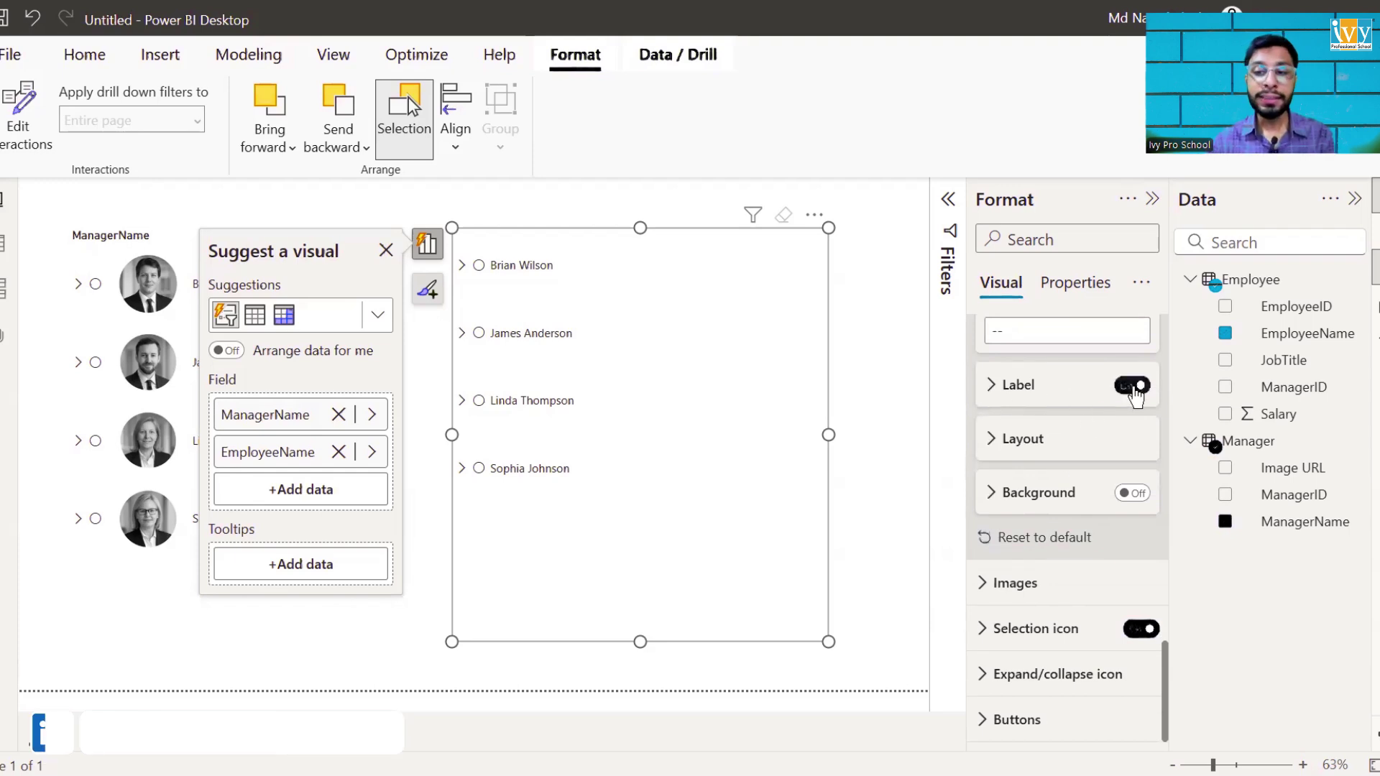
Use JobTitle as the label field for the EmployeeName series in the Hover state.
{"action": "left_click", "coordinate": [1014, 390]}
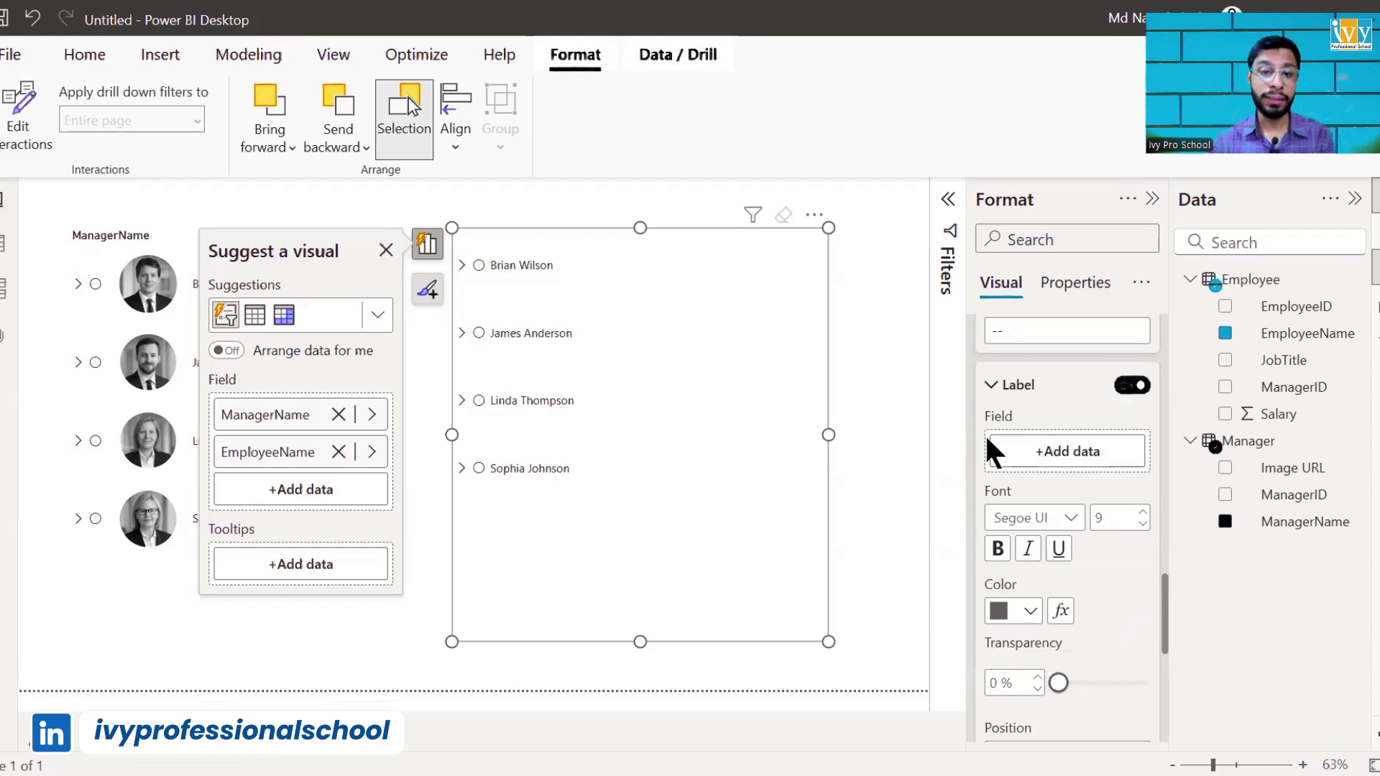
{"action": "scroll", "coordinate": [1052, 456], "scroll_direction": "up", "scroll_amount": 10}
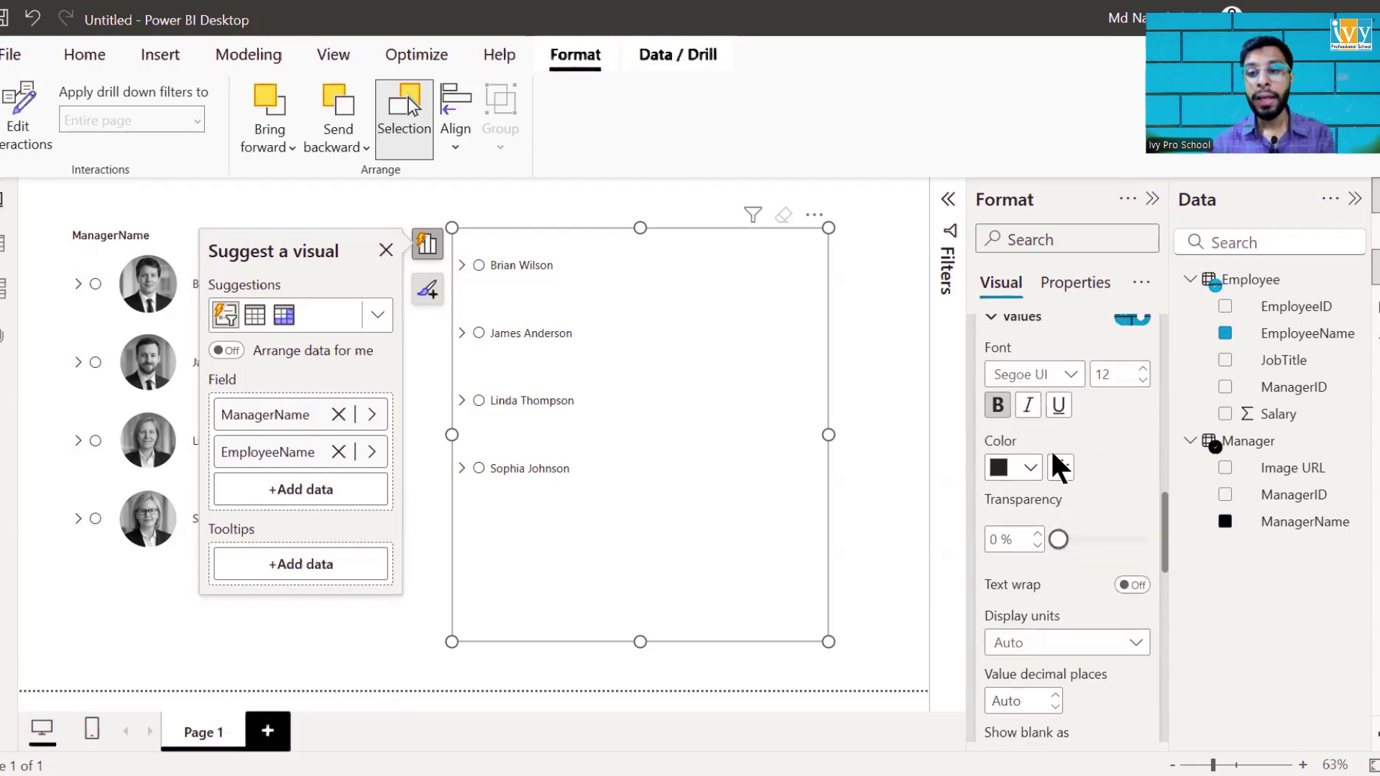
{"action": "left_click", "coordinate": [1030, 367]}
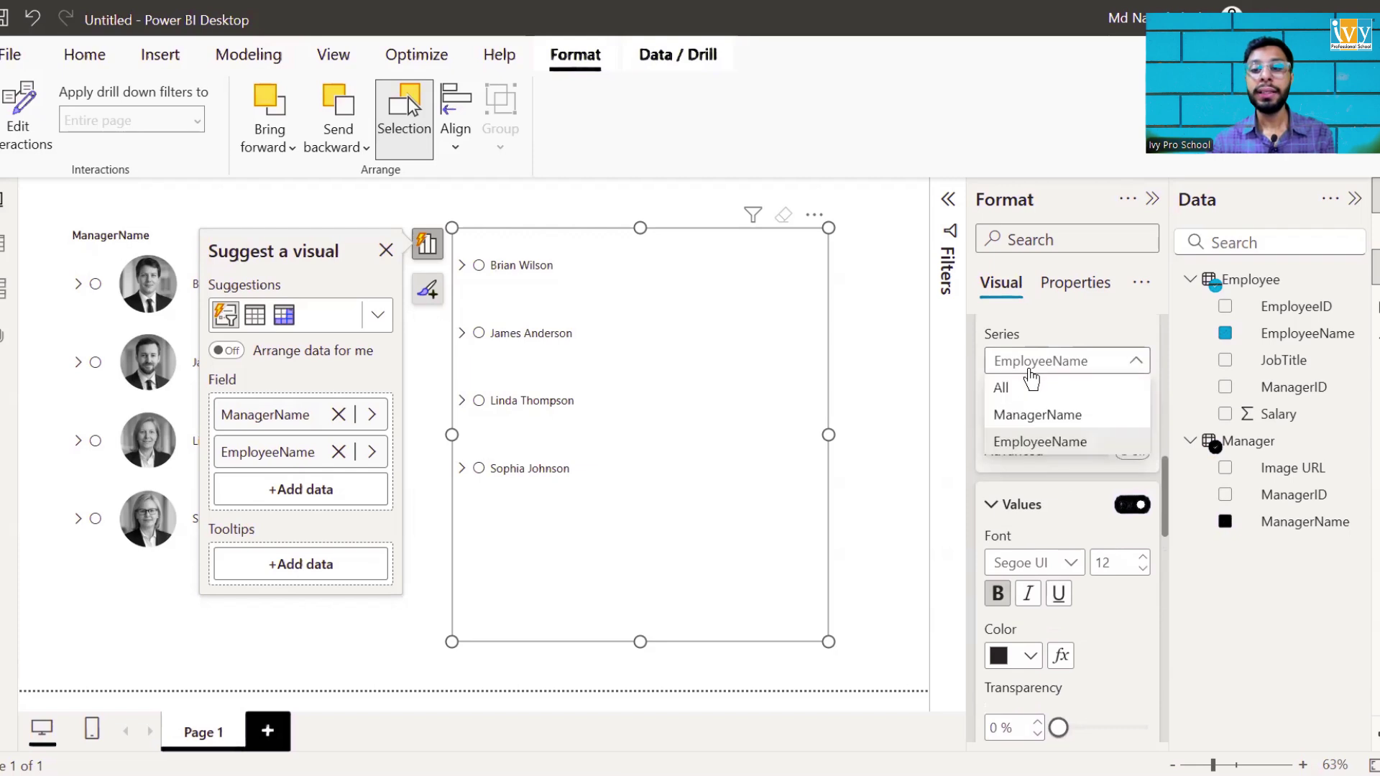
{"action": "left_click", "coordinate": [1031, 368]}
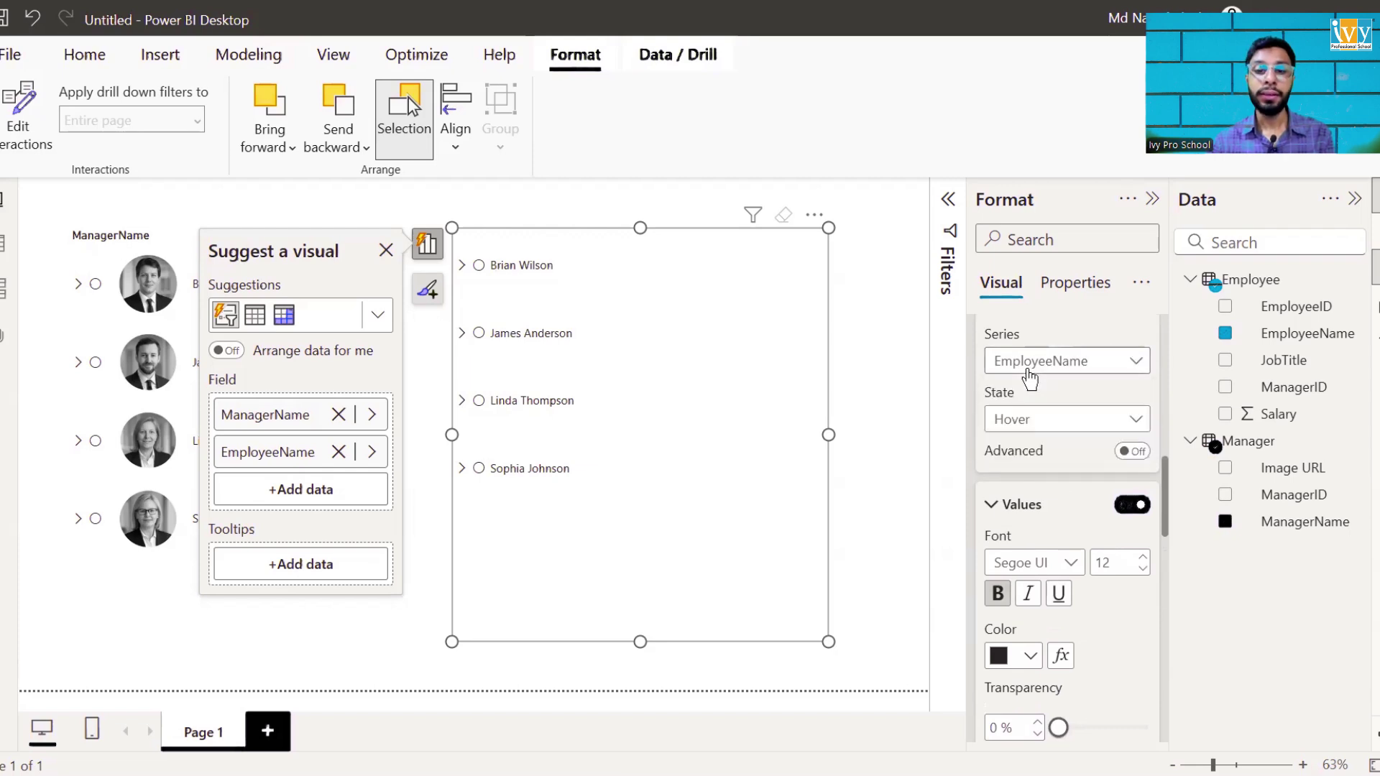
{"action": "left_click", "coordinate": [462, 334]}
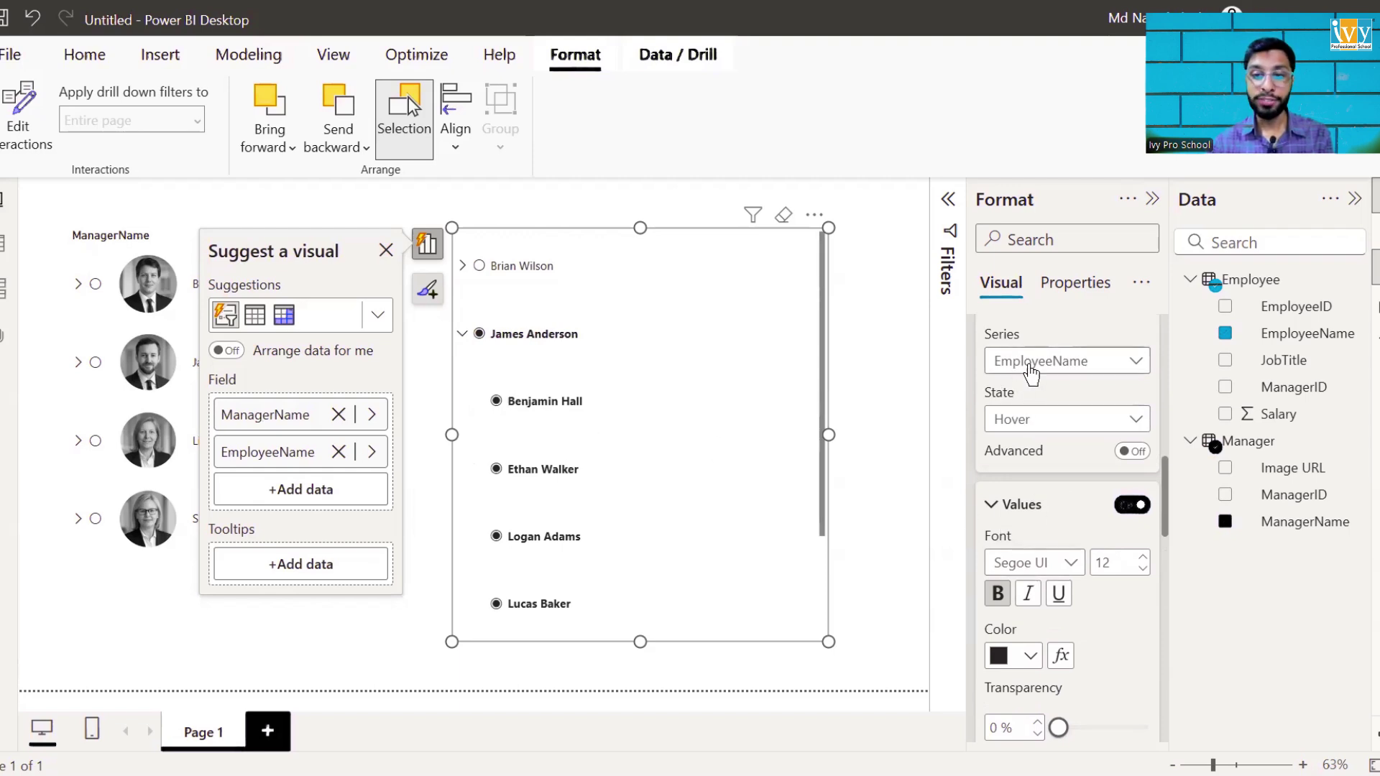
{"action": "scroll", "coordinate": [1038, 496], "scroll_direction": "down", "scroll_amount": 8}
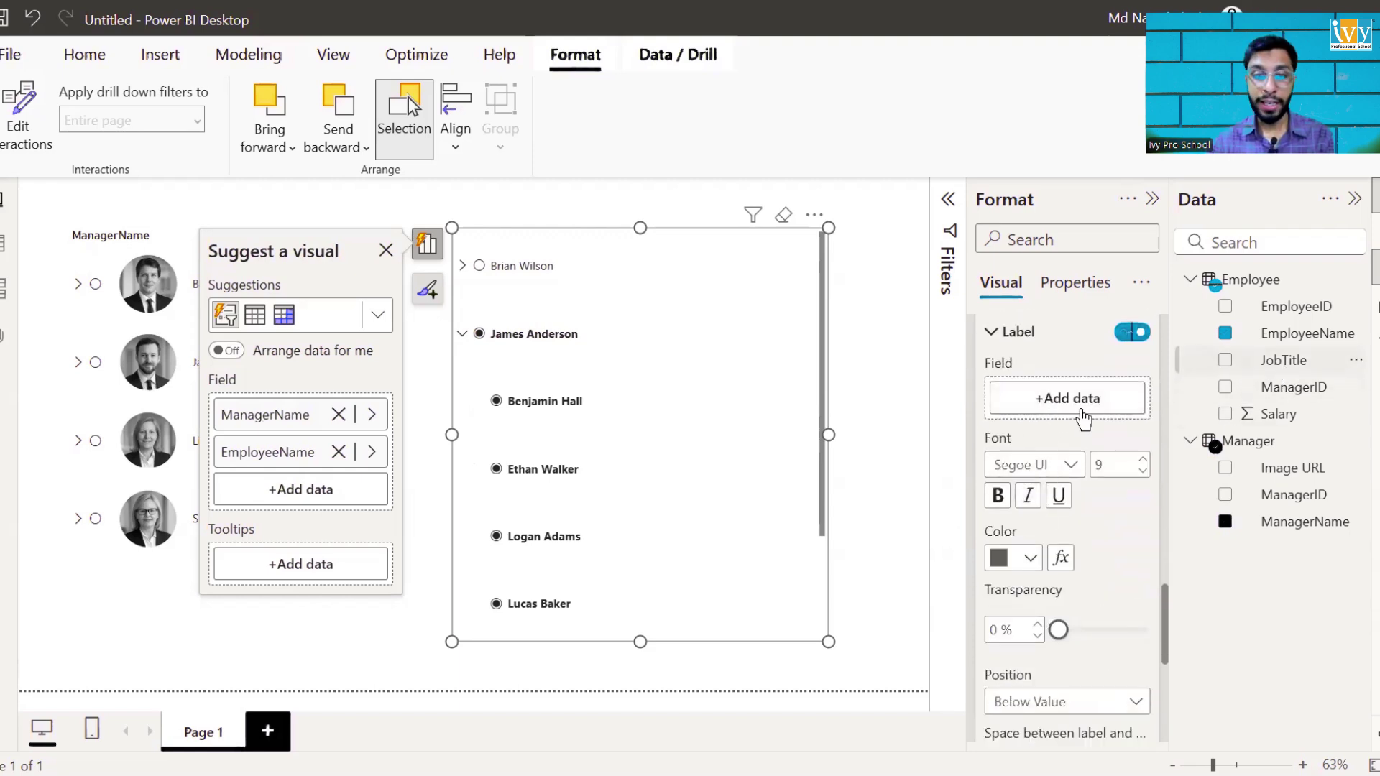
{"action": "left_click_drag", "start_coordinate": [1083, 417], "coordinate": [1082, 413]}
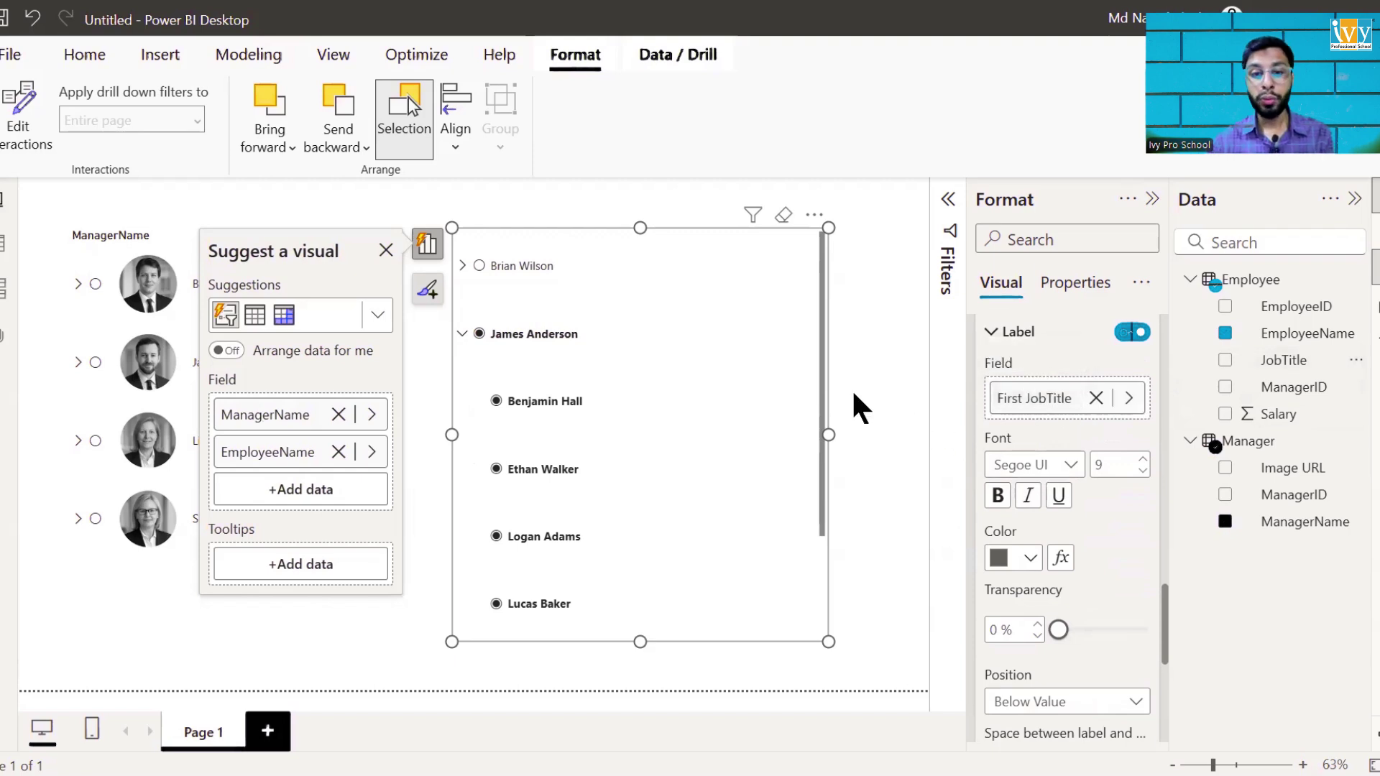
{"action": "scroll", "coordinate": [1081, 512], "scroll_direction": "down", "scroll_amount": 1}
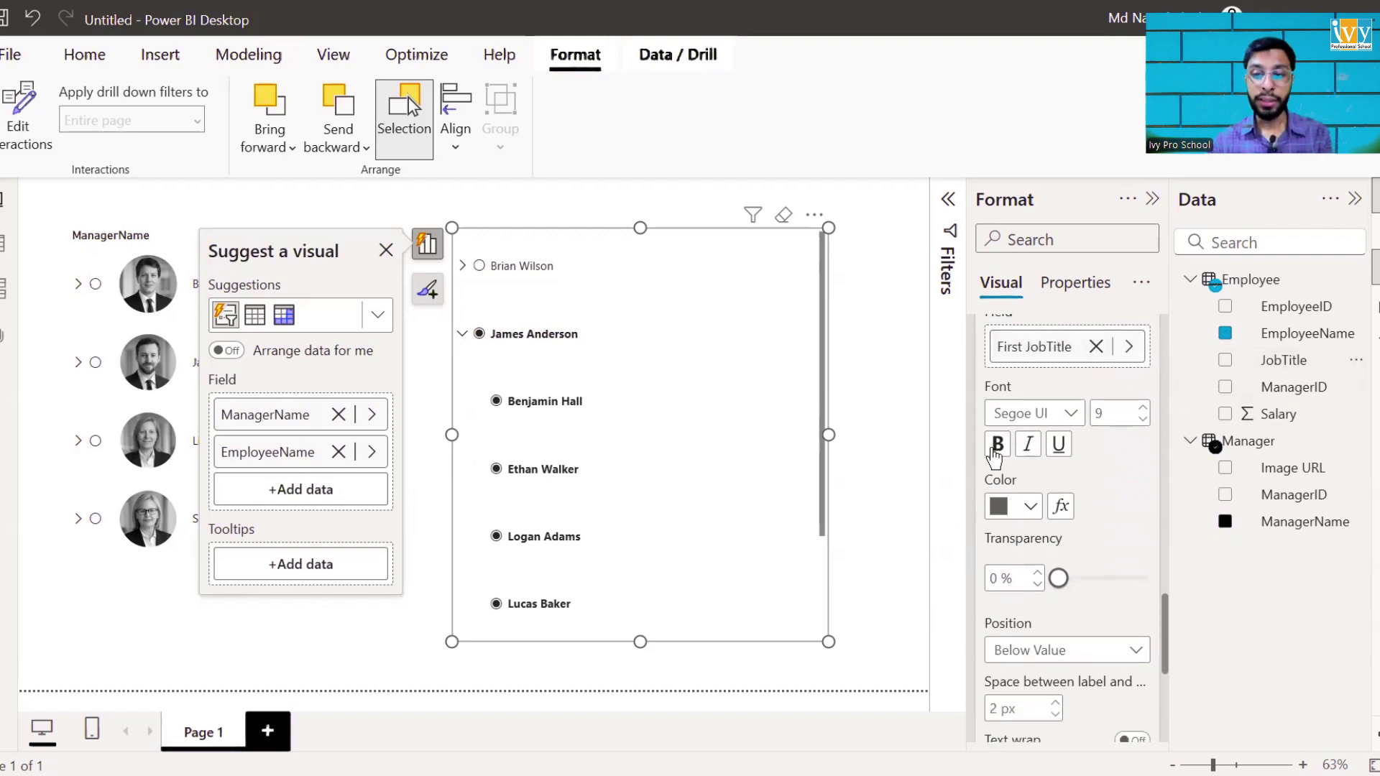
Clear the slicer's selections and expand the first manager to check the employees' hover labels.
{"action": "left_click", "coordinate": [784, 215]}
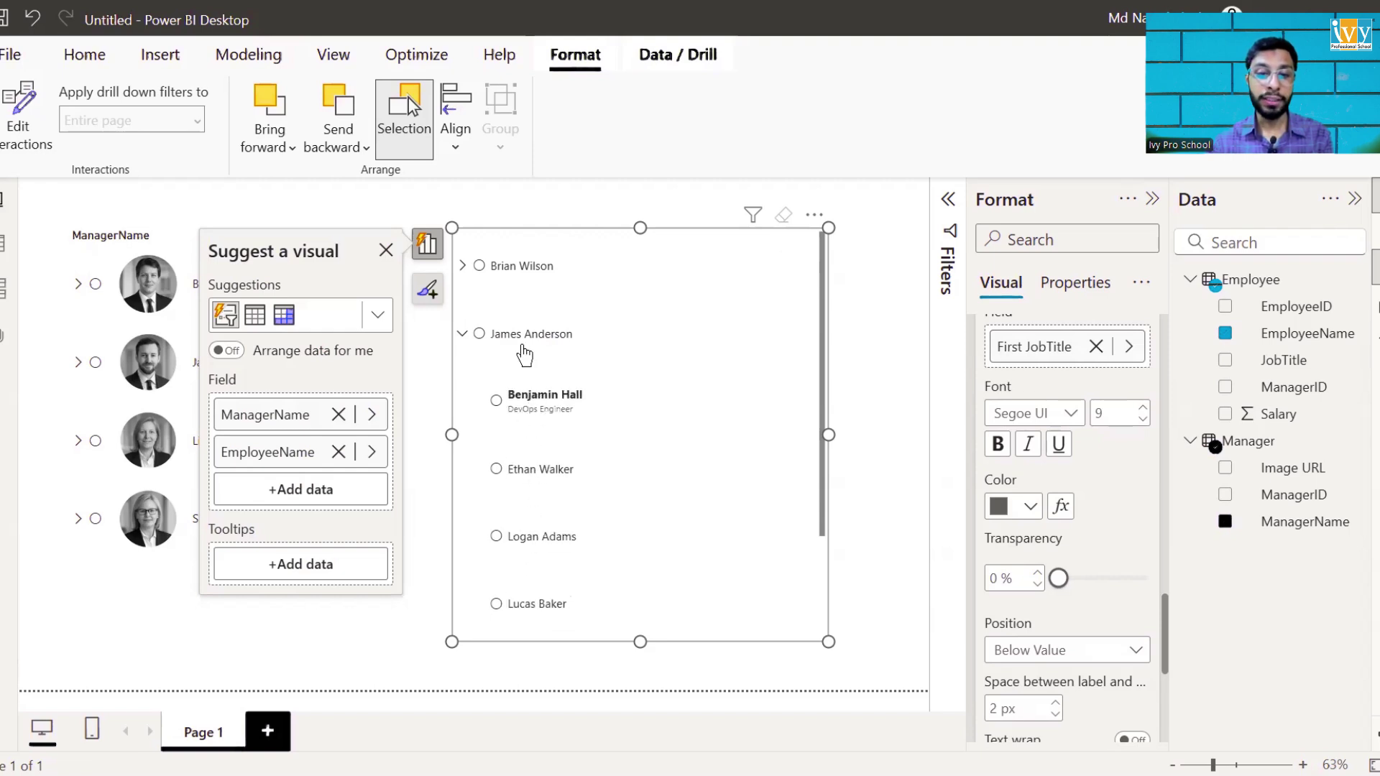
{"action": "left_click", "coordinate": [462, 266]}
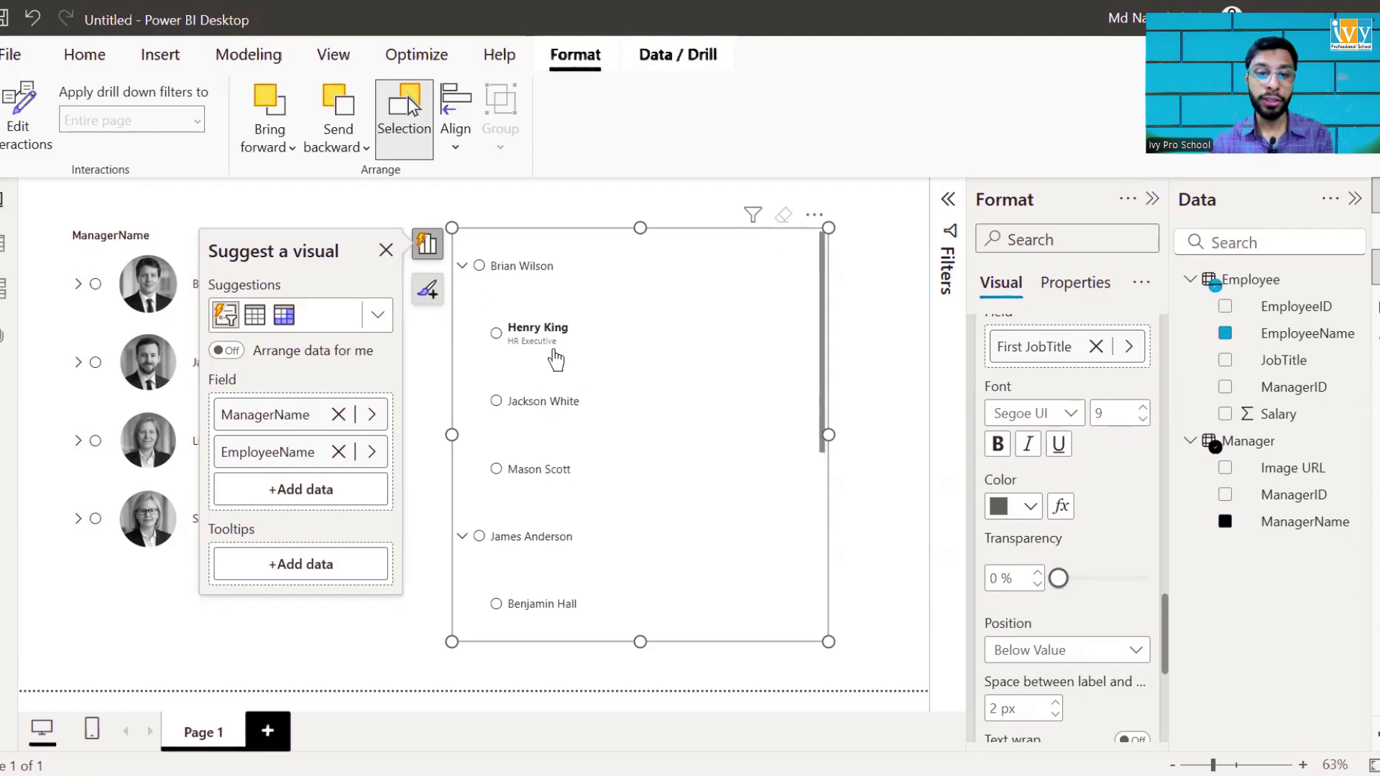
Switch the EmployeeName callout value settings to the All state, turn on the label and use JobTitle as its field.
{"action": "scroll", "coordinate": [1084, 402], "scroll_direction": "up", "scroll_amount": 3}
{"action": "scroll", "coordinate": [1084, 402], "scroll_direction": "up", "scroll_amount": 5}
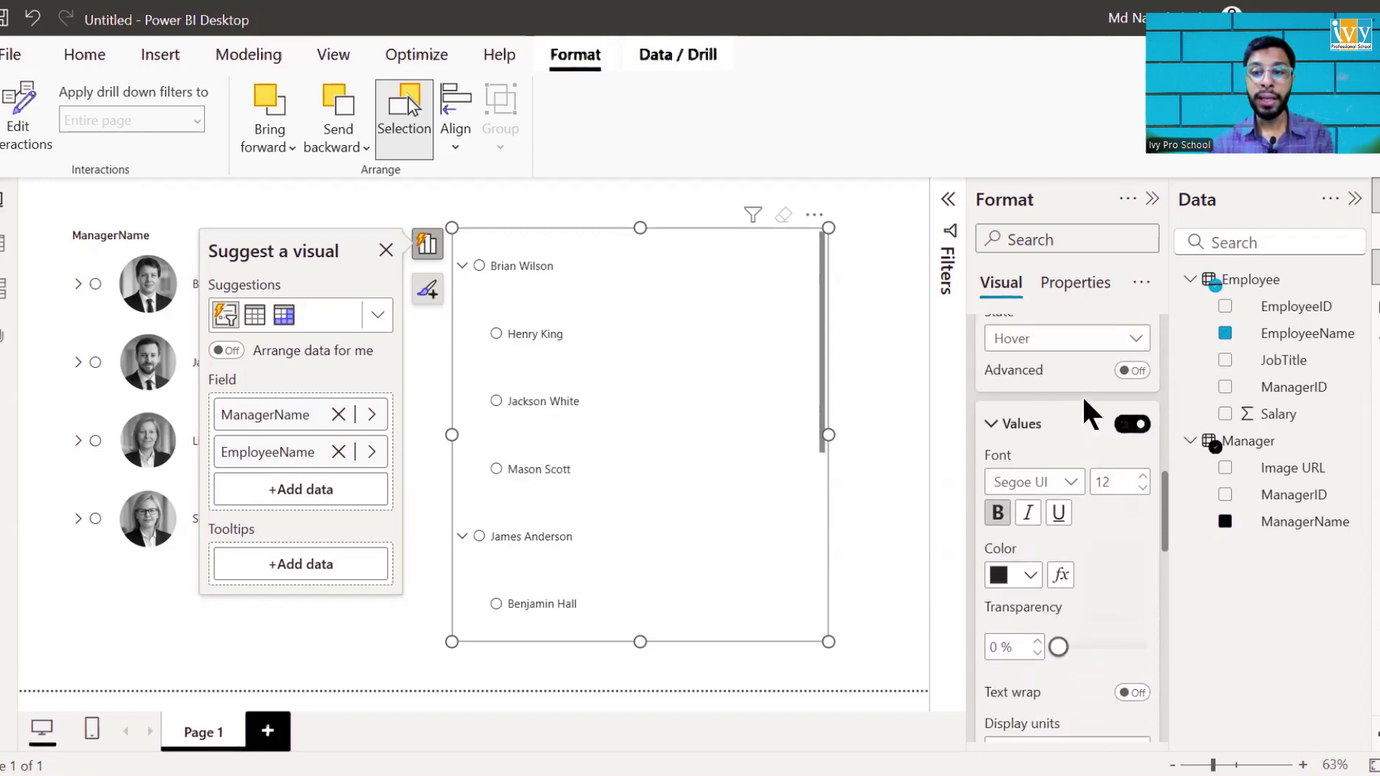
{"action": "scroll", "coordinate": [1084, 401], "scroll_direction": "up", "scroll_amount": 2}
{"action": "left_click", "coordinate": [1067, 439]}
{"action": "left_click", "coordinate": [1050, 464]}
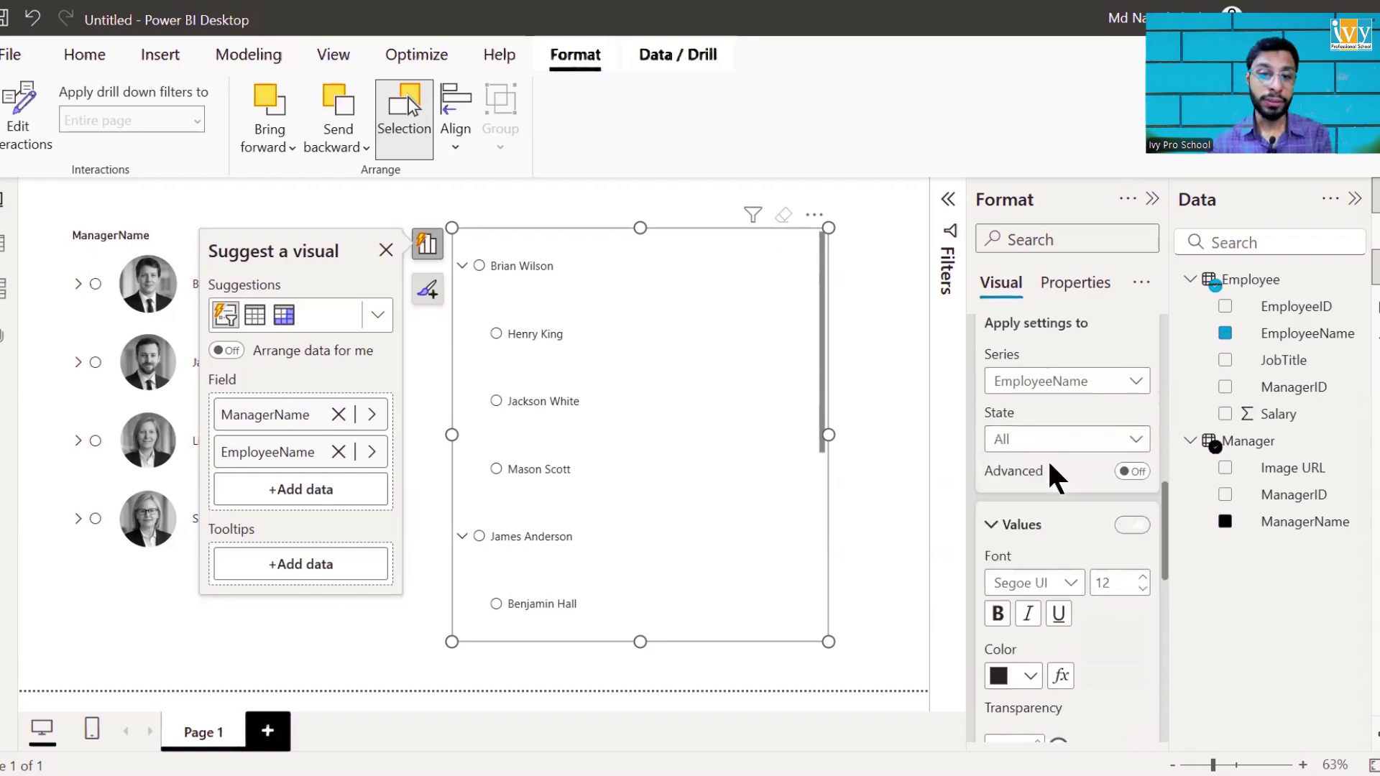
{"action": "scroll", "coordinate": [638, 533], "scroll_direction": "down", "scroll_amount": 3}
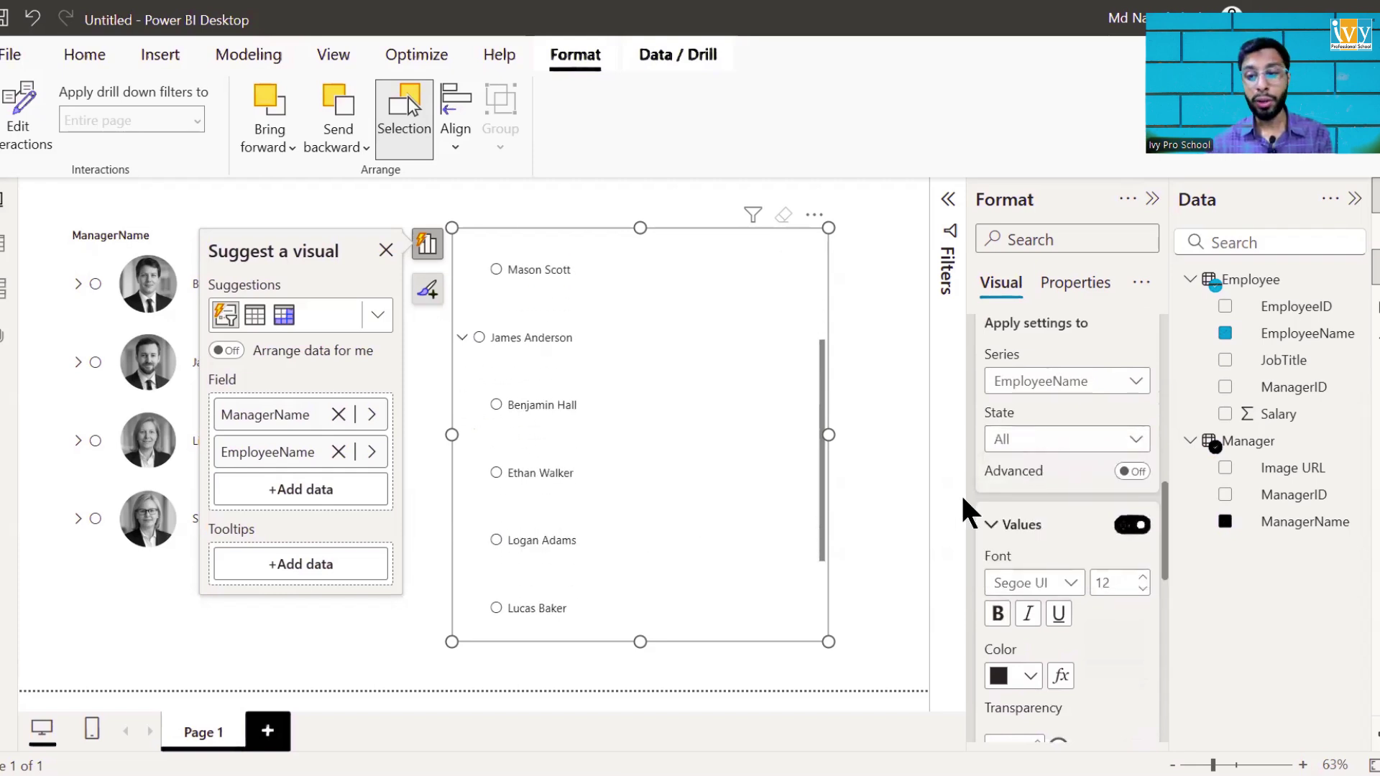
{"action": "scroll", "coordinate": [1003, 533], "scroll_direction": "down", "scroll_amount": 6}
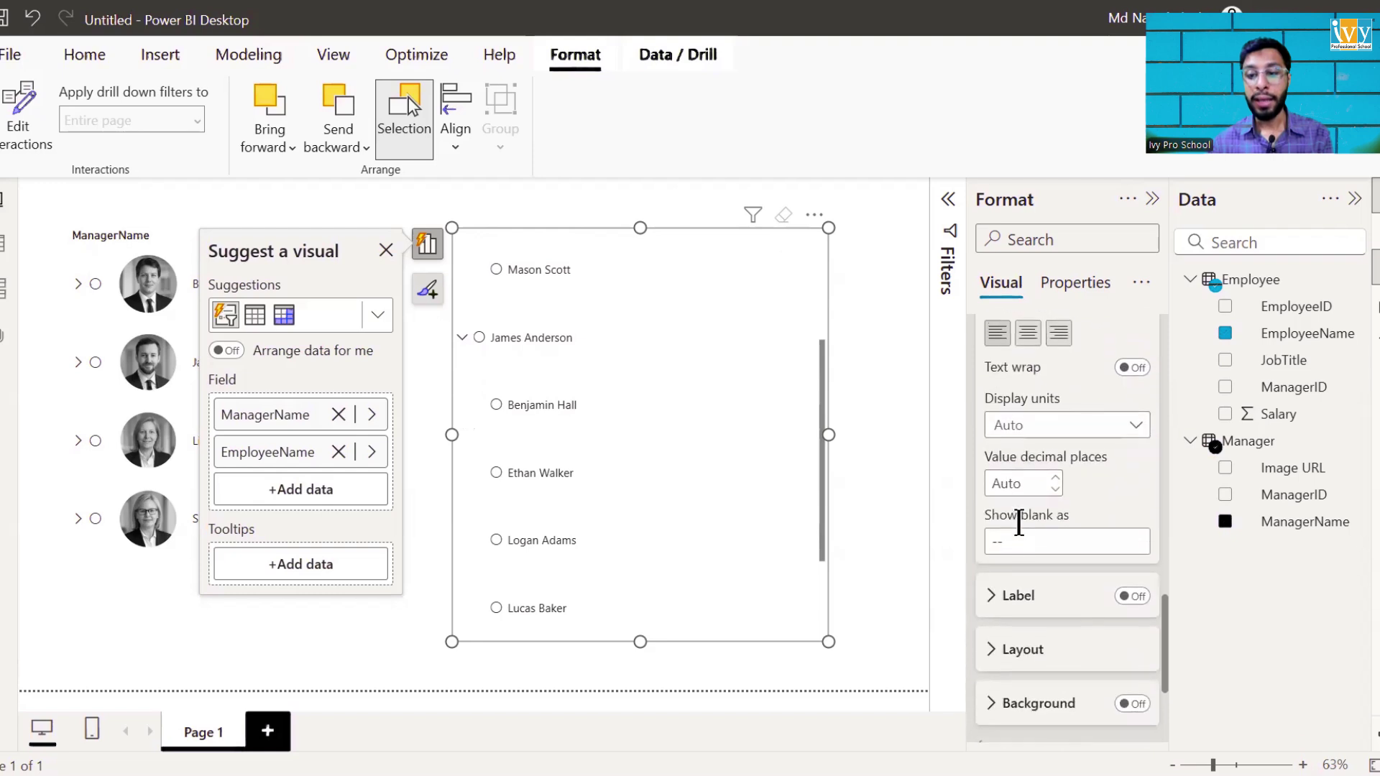
{"action": "left_click", "coordinate": [1133, 596]}
{"action": "scroll", "coordinate": [1072, 597], "scroll_direction": "down", "scroll_amount": 2}
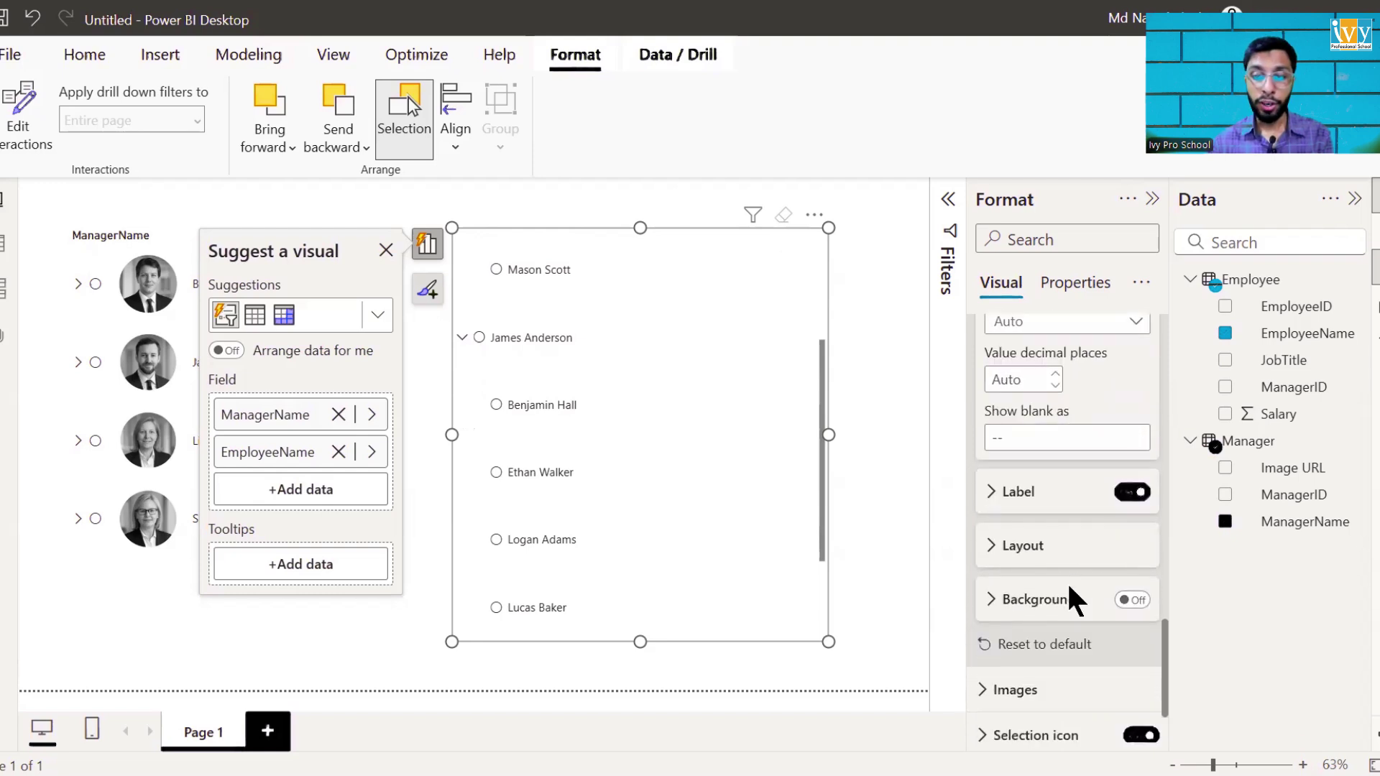
{"action": "left_click", "coordinate": [1021, 493]}
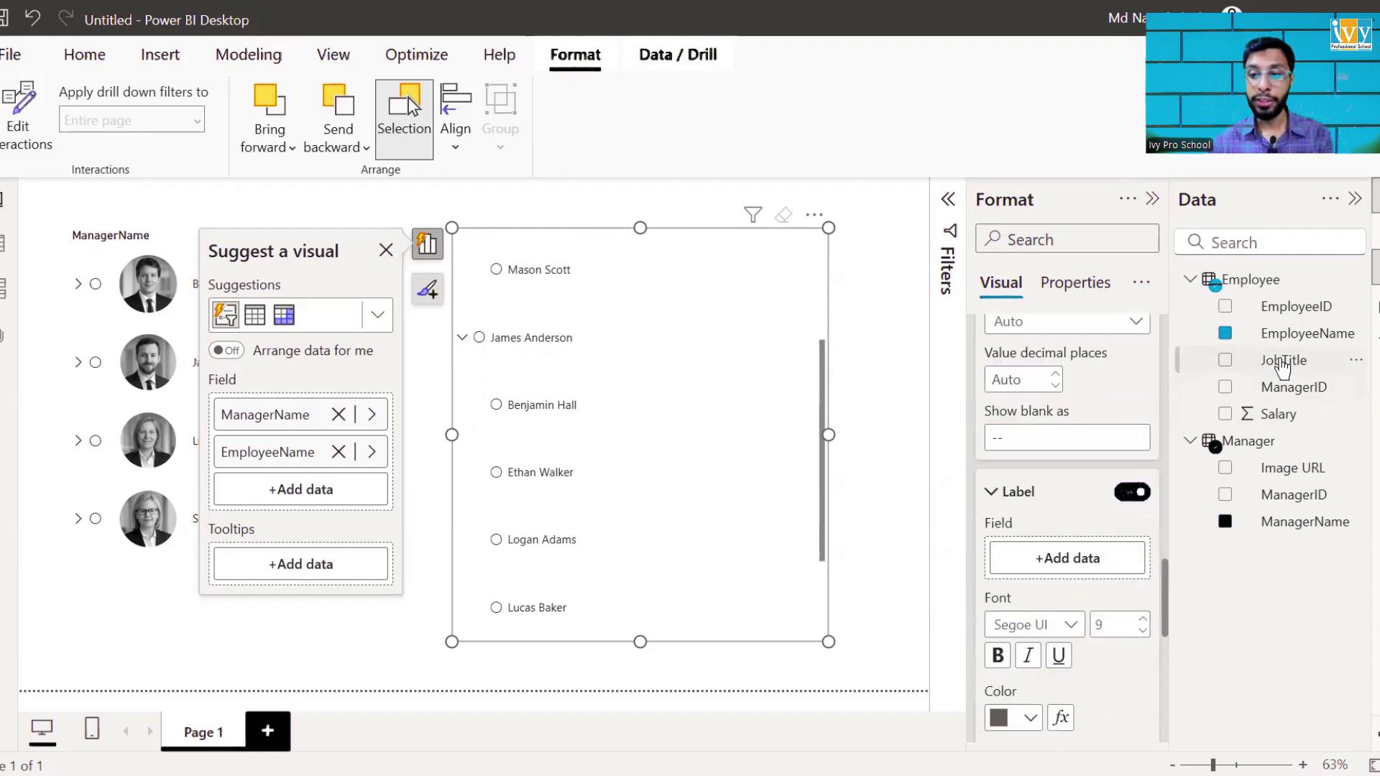
{"action": "left_click_drag", "start_coordinate": [1283, 367], "coordinate": [1085, 573]}
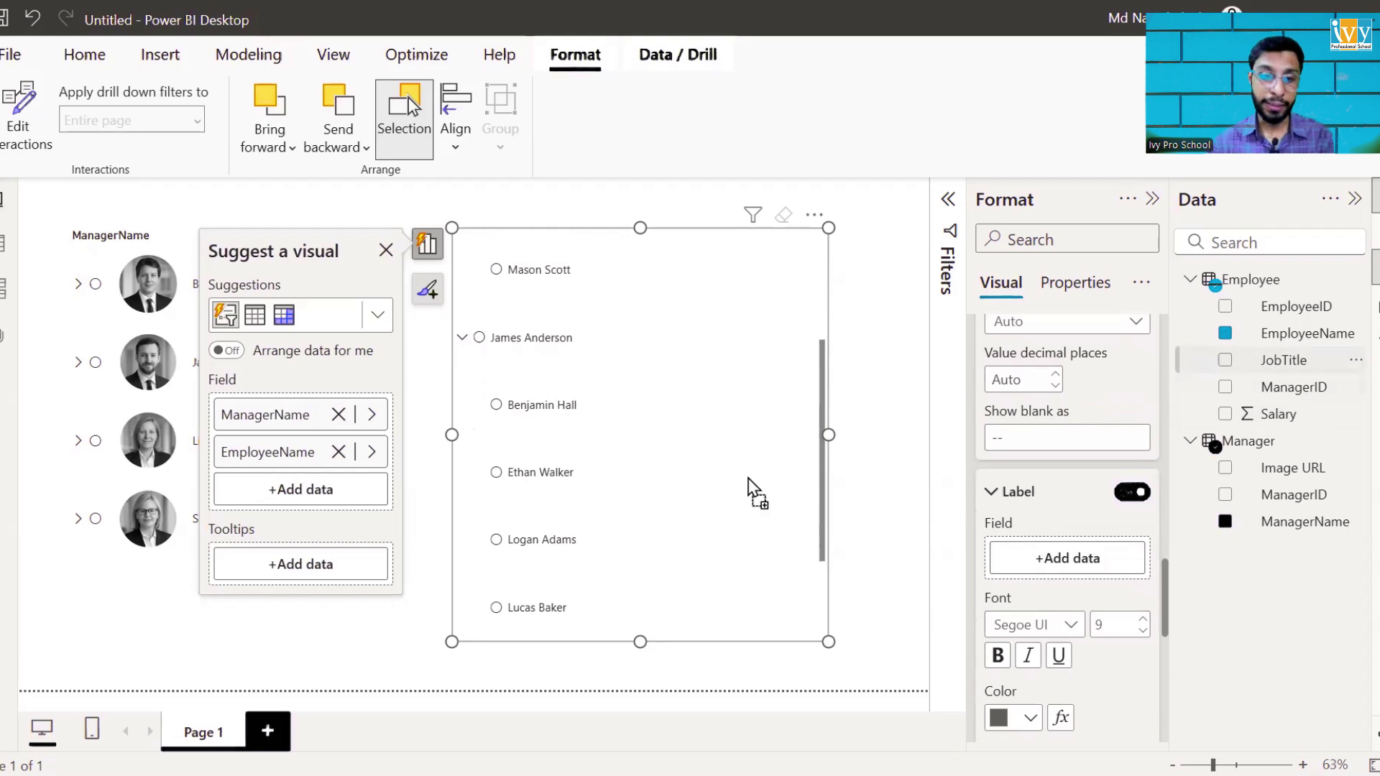
Collapse the two expanded managers in the slicer.
{"action": "scroll", "coordinate": [549, 516], "scroll_direction": "up", "scroll_amount": 5}
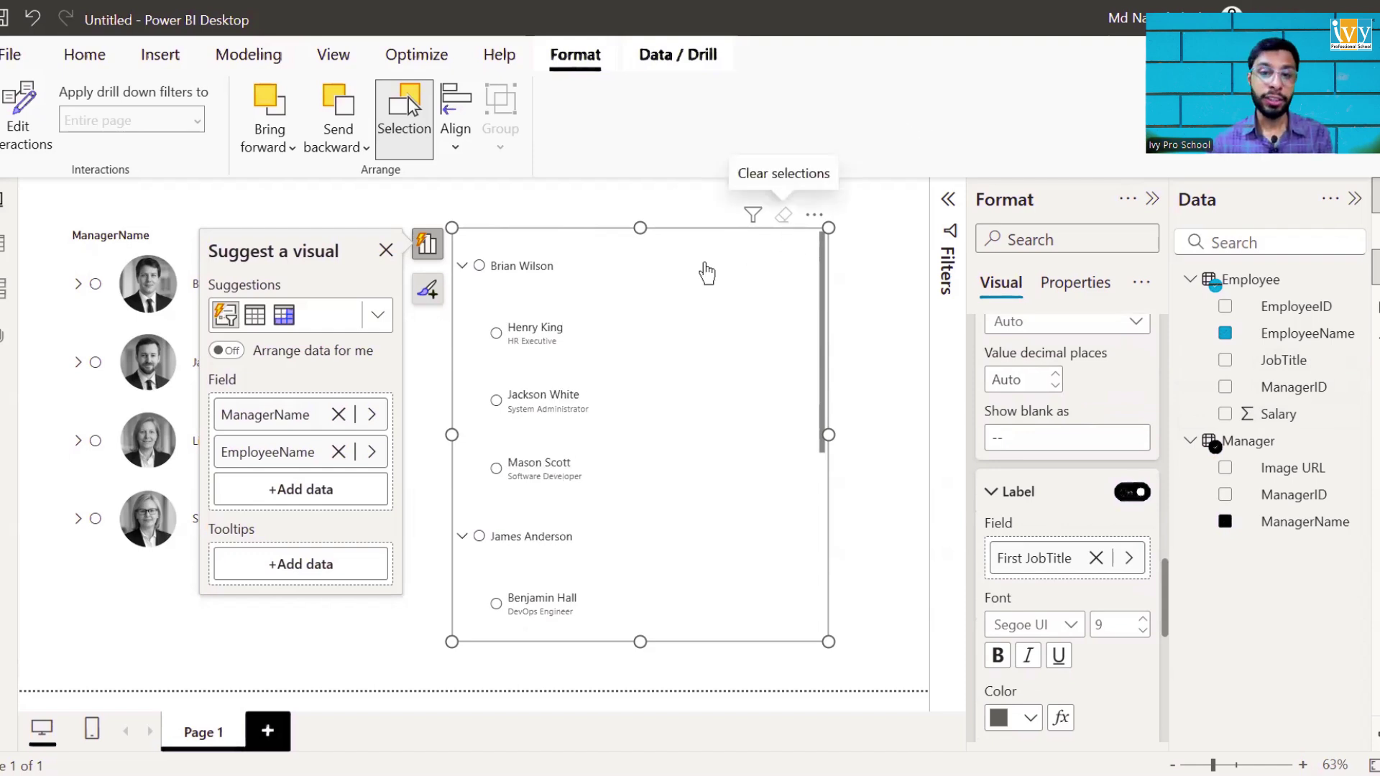
{"action": "left_click", "coordinate": [462, 266]}
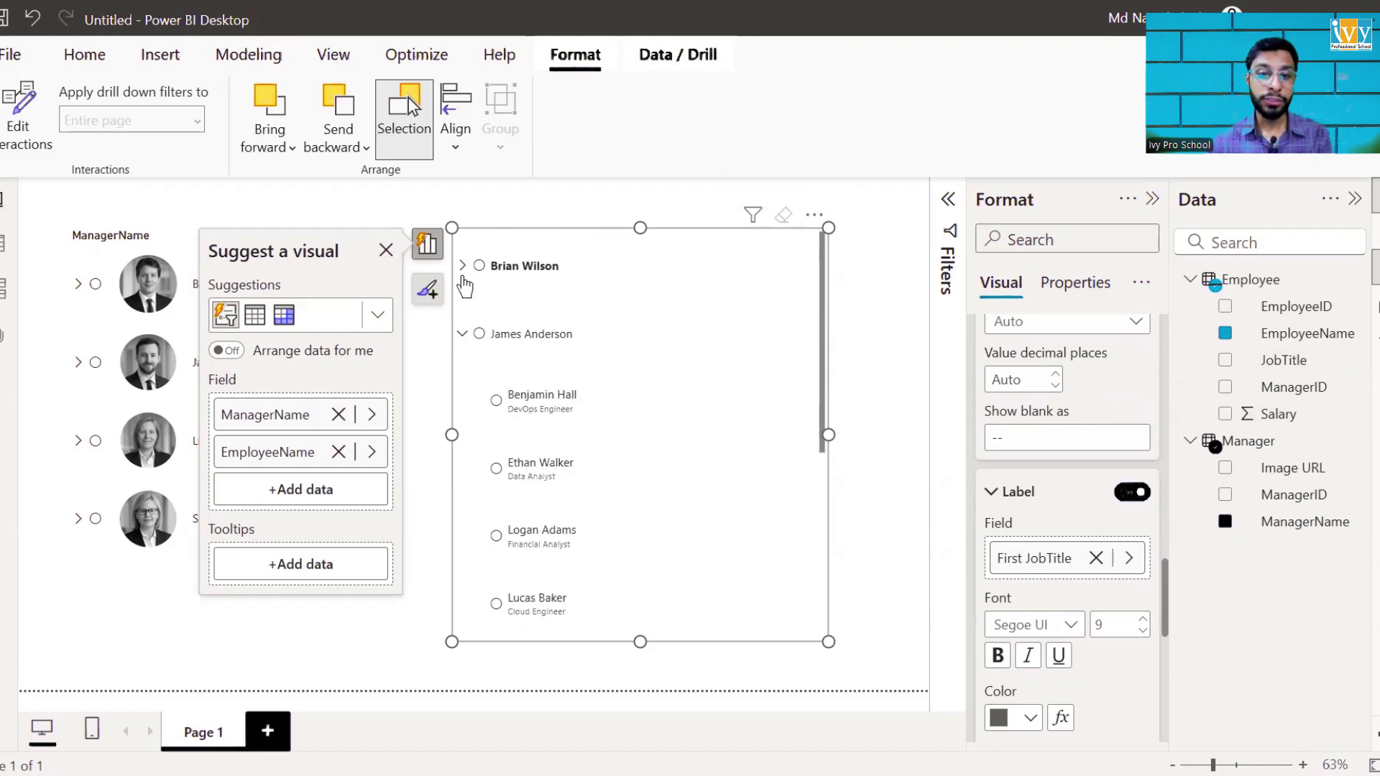
{"action": "left_click", "coordinate": [462, 333]}
Open the Layout settings of the EmployeeName callout values and review the vertical alignment and label position options.
{"action": "scroll", "coordinate": [1087, 515], "scroll_direction": "up", "scroll_amount": 3}
{"action": "scroll", "coordinate": [1088, 515], "scroll_direction": "down", "scroll_amount": 6}
{"action": "scroll", "coordinate": [1085, 511], "scroll_direction": "down", "scroll_amount": 4}
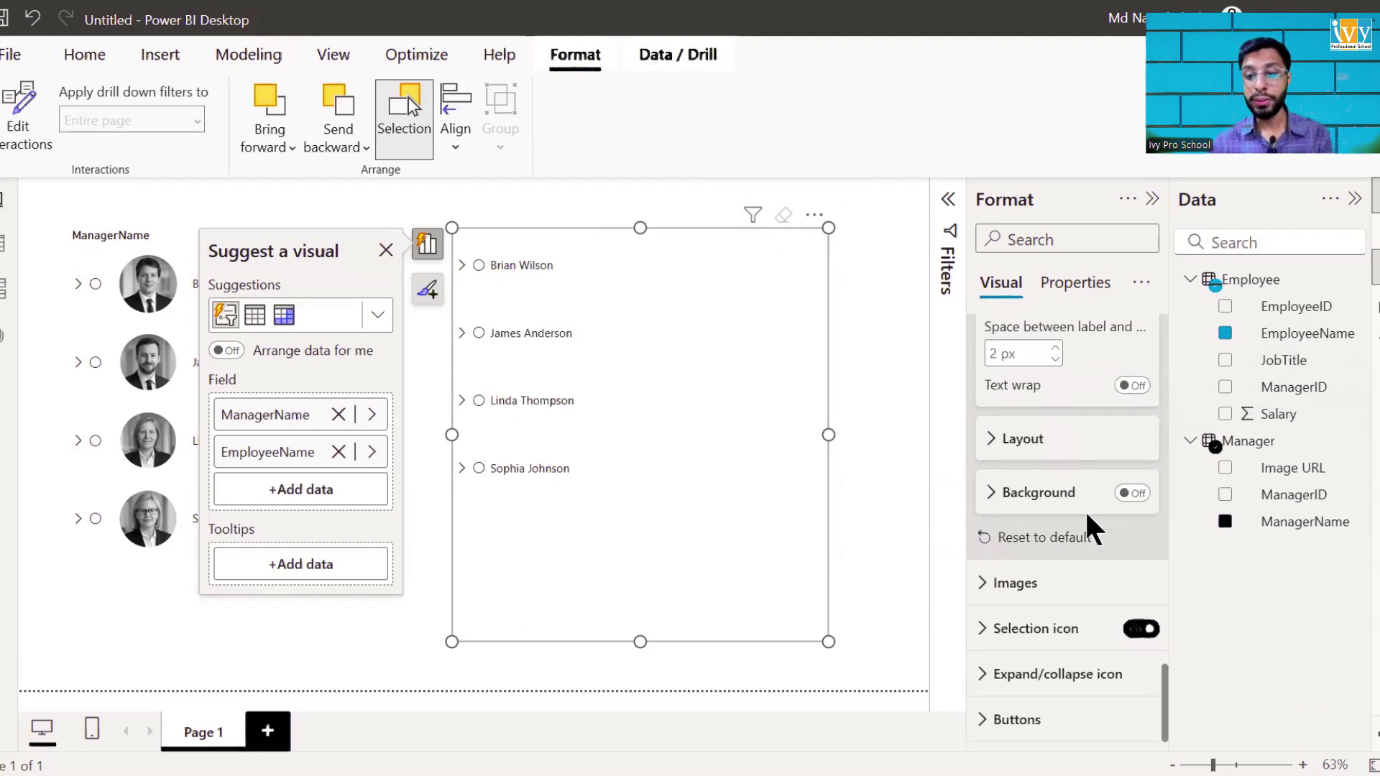
{"action": "left_click", "coordinate": [1058, 456]}
{"action": "scroll", "coordinate": [1059, 457], "scroll_direction": "down", "scroll_amount": 1}
{"action": "scroll", "coordinate": [985, 422], "scroll_direction": "up", "scroll_amount": 5}
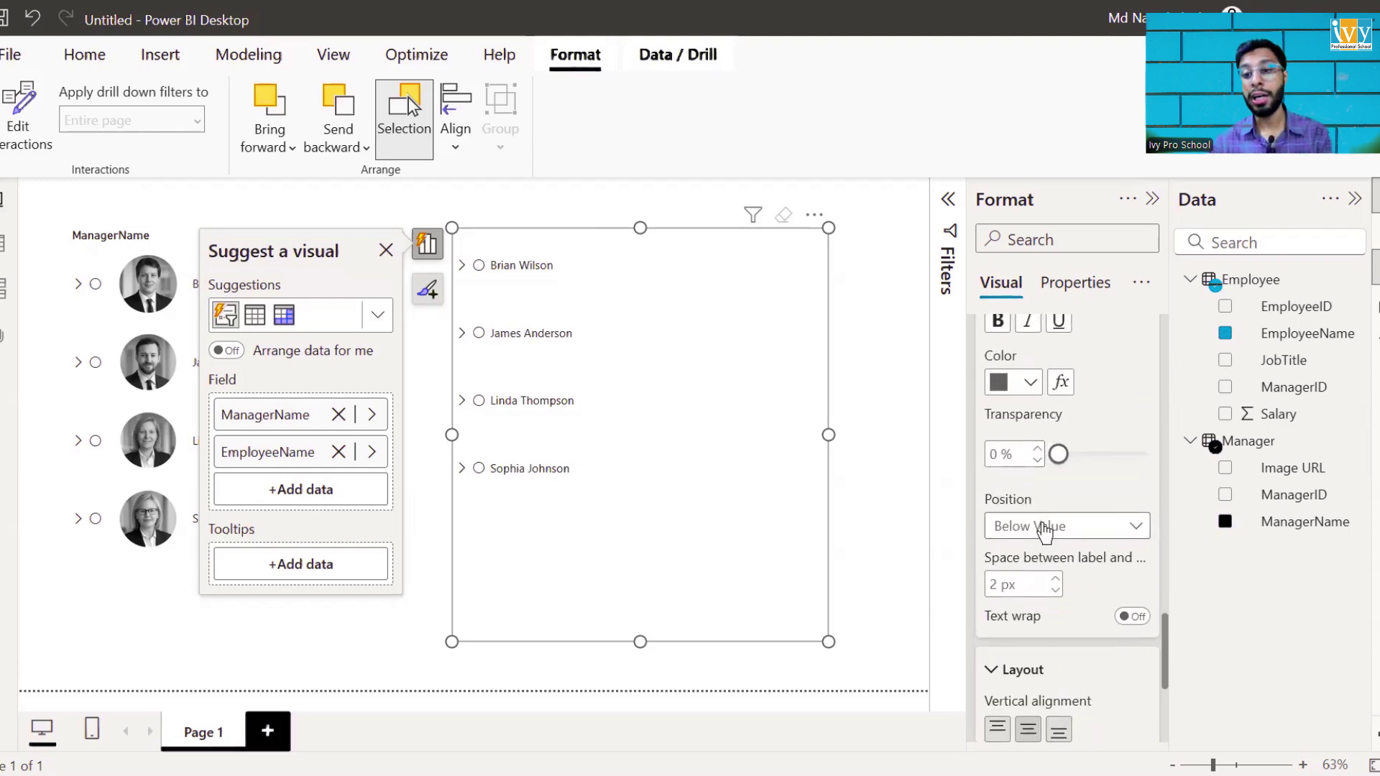
{"action": "scroll", "coordinate": [1046, 533], "scroll_direction": "up", "scroll_amount": 5}
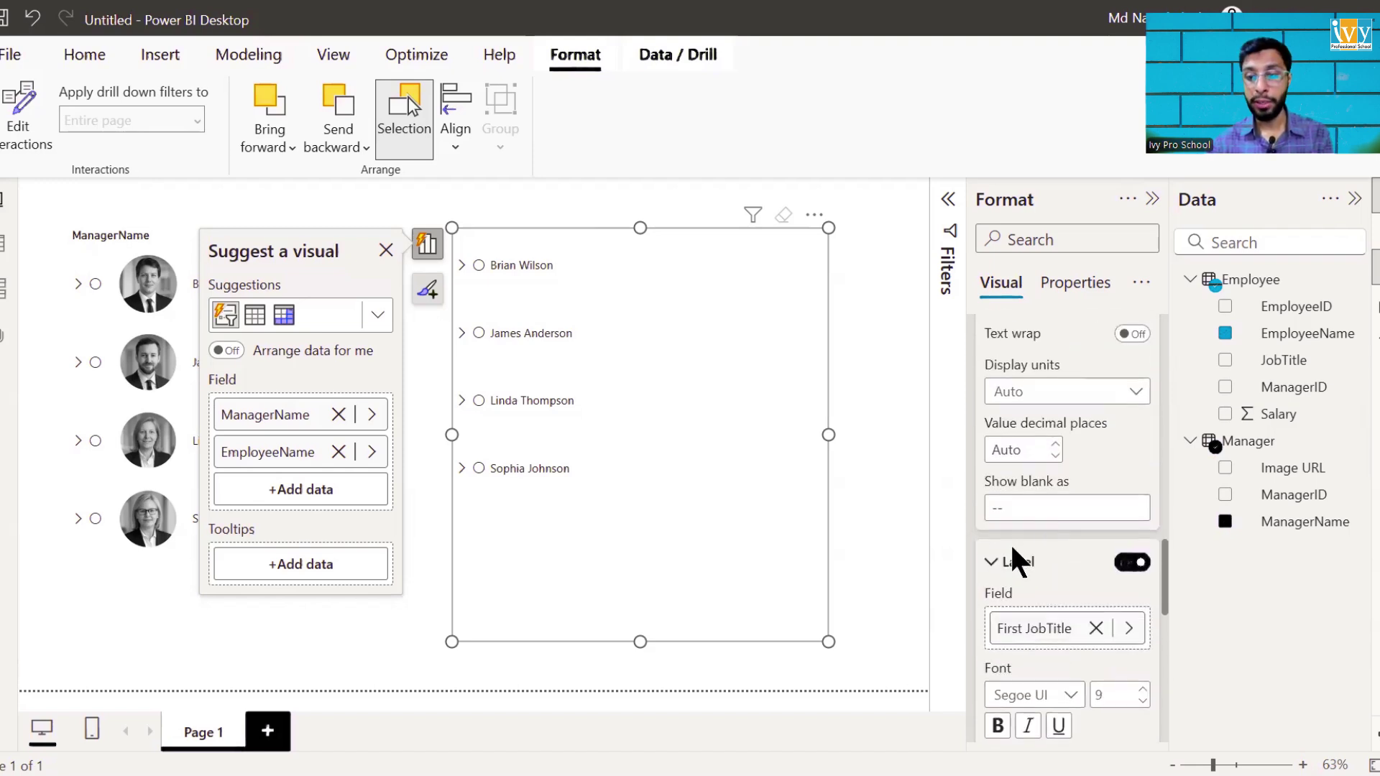
Collapse the Label, Values and Layout sections of the callout value settings.
{"action": "left_click", "coordinate": [1012, 550]}
{"action": "scroll", "coordinate": [1012, 451], "scroll_direction": "up", "scroll_amount": 4}
{"action": "scroll", "coordinate": [1011, 450], "scroll_direction": "up", "scroll_amount": 3}
{"action": "left_click", "coordinate": [990, 423]}
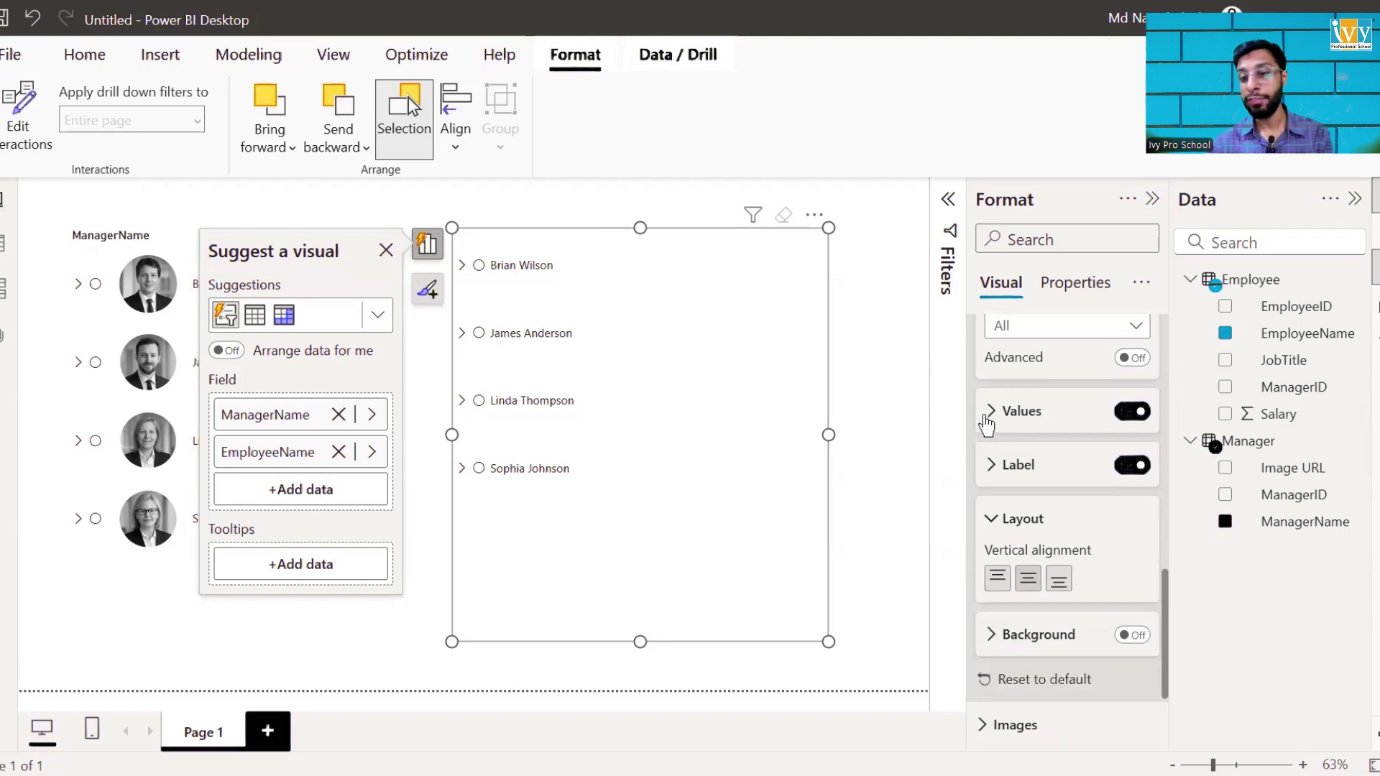
{"action": "left_click", "coordinate": [995, 464]}
{"action": "left_click", "coordinate": [996, 464]}
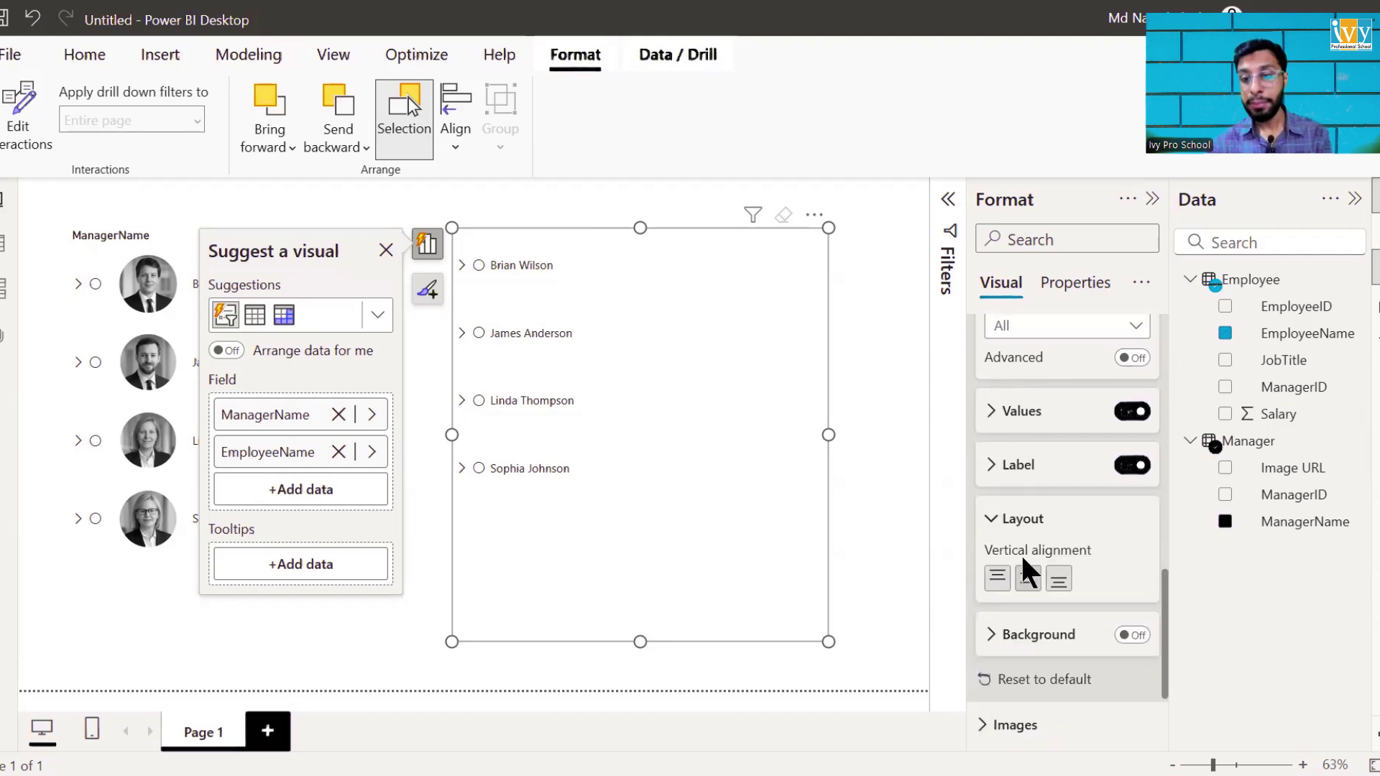
{"action": "left_click", "coordinate": [1002, 530]}
Open the Images settings and apply them to the All state of the ManagerName series.
{"action": "left_click", "coordinate": [982, 660]}
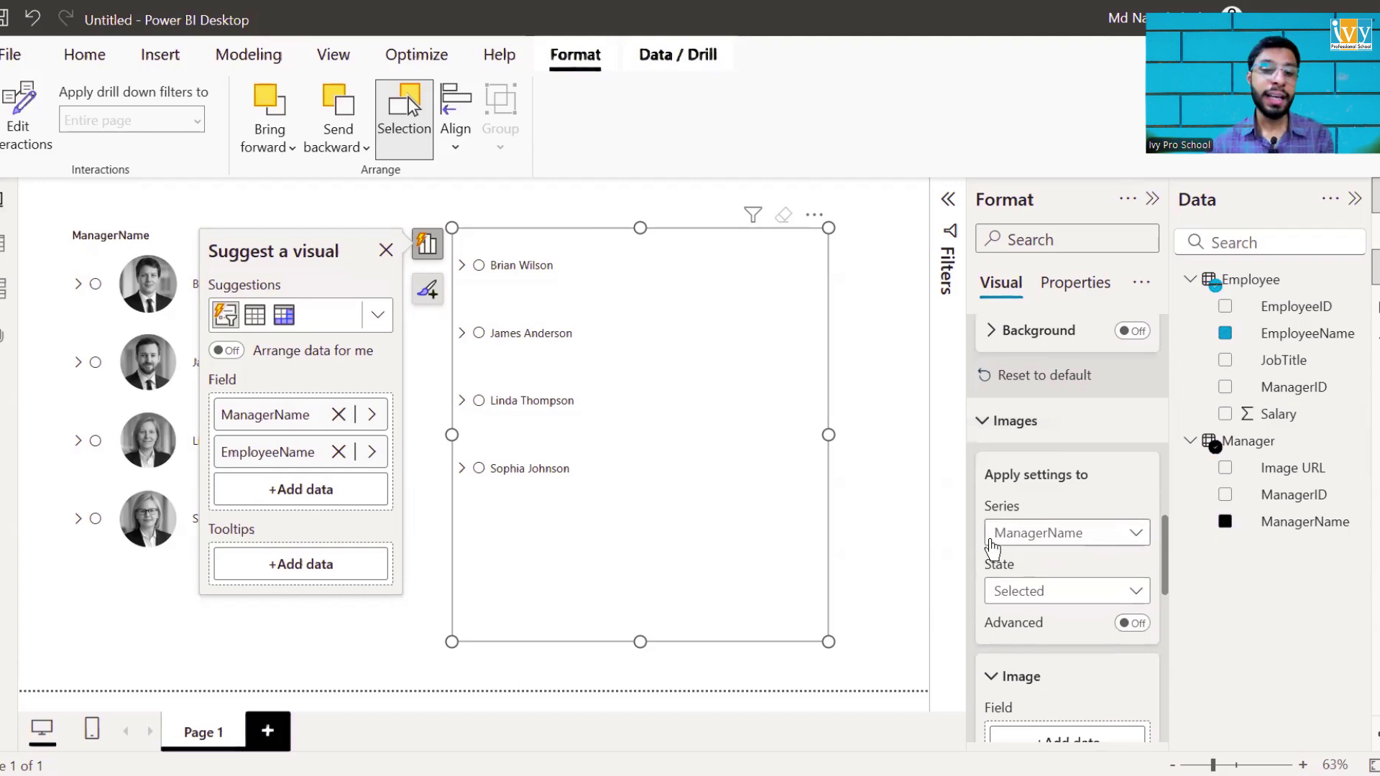
{"action": "left_click", "coordinate": [1069, 592]}
{"action": "left_click", "coordinate": [1050, 617]}
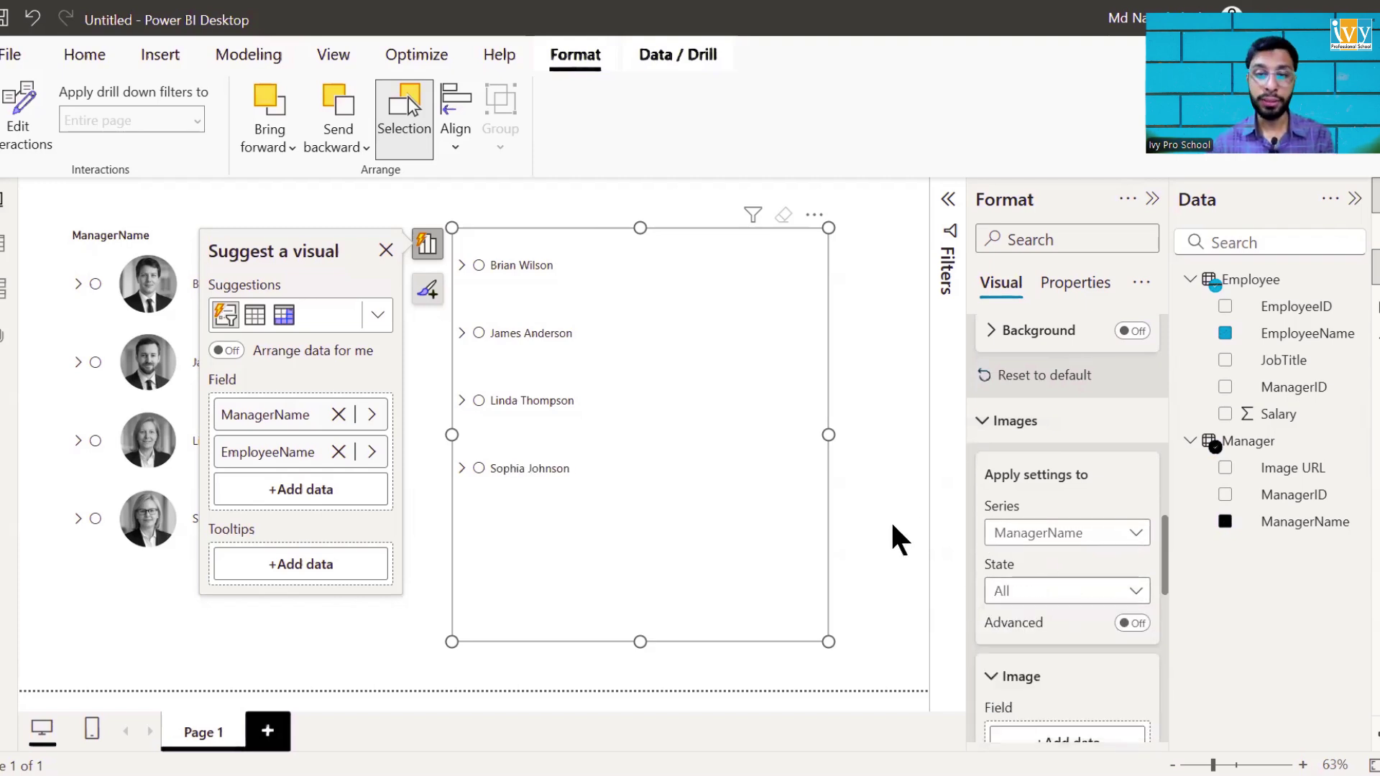
{"action": "scroll", "coordinate": [1105, 535], "scroll_direction": "down", "scroll_amount": 3}
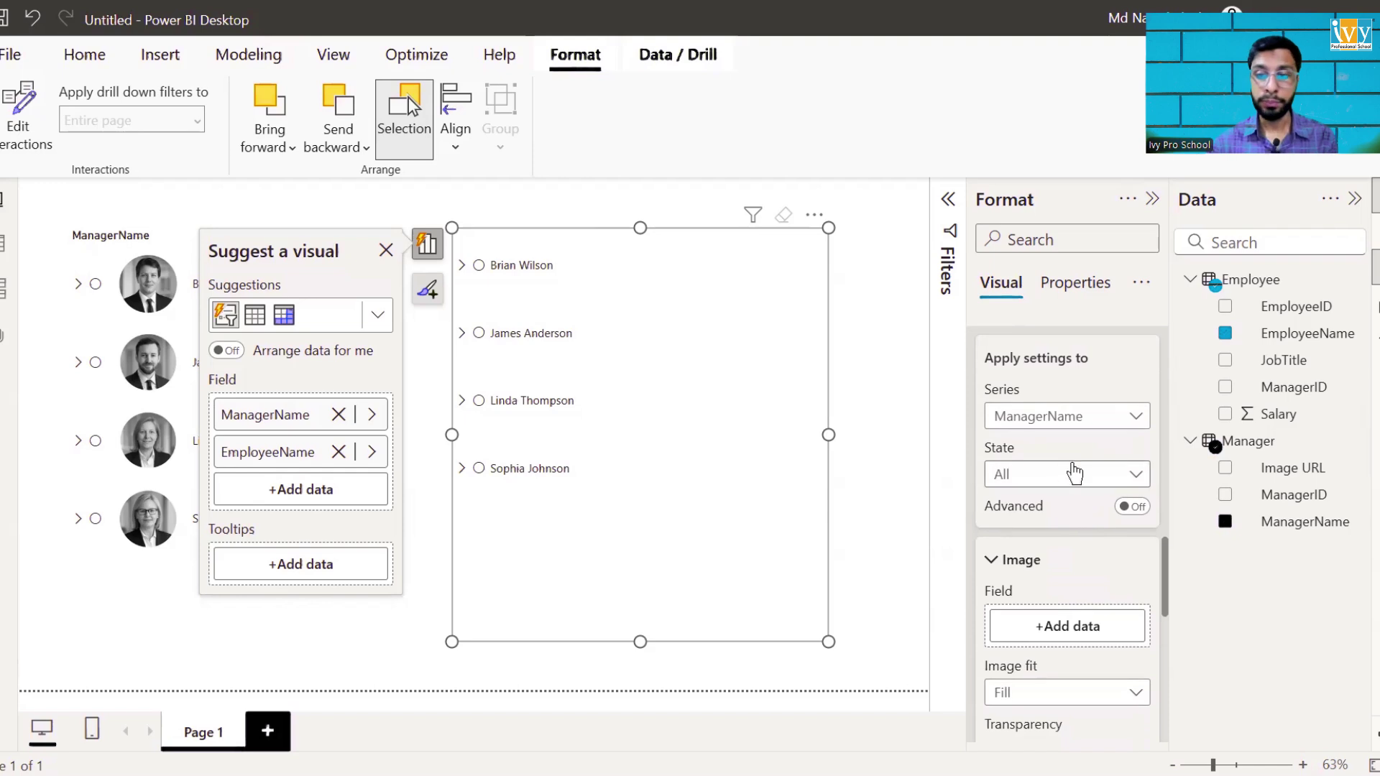
Examine the Image URL column of the Manager table in the table data, and return to the report.
{"action": "left_click", "coordinate": [2, 243]}
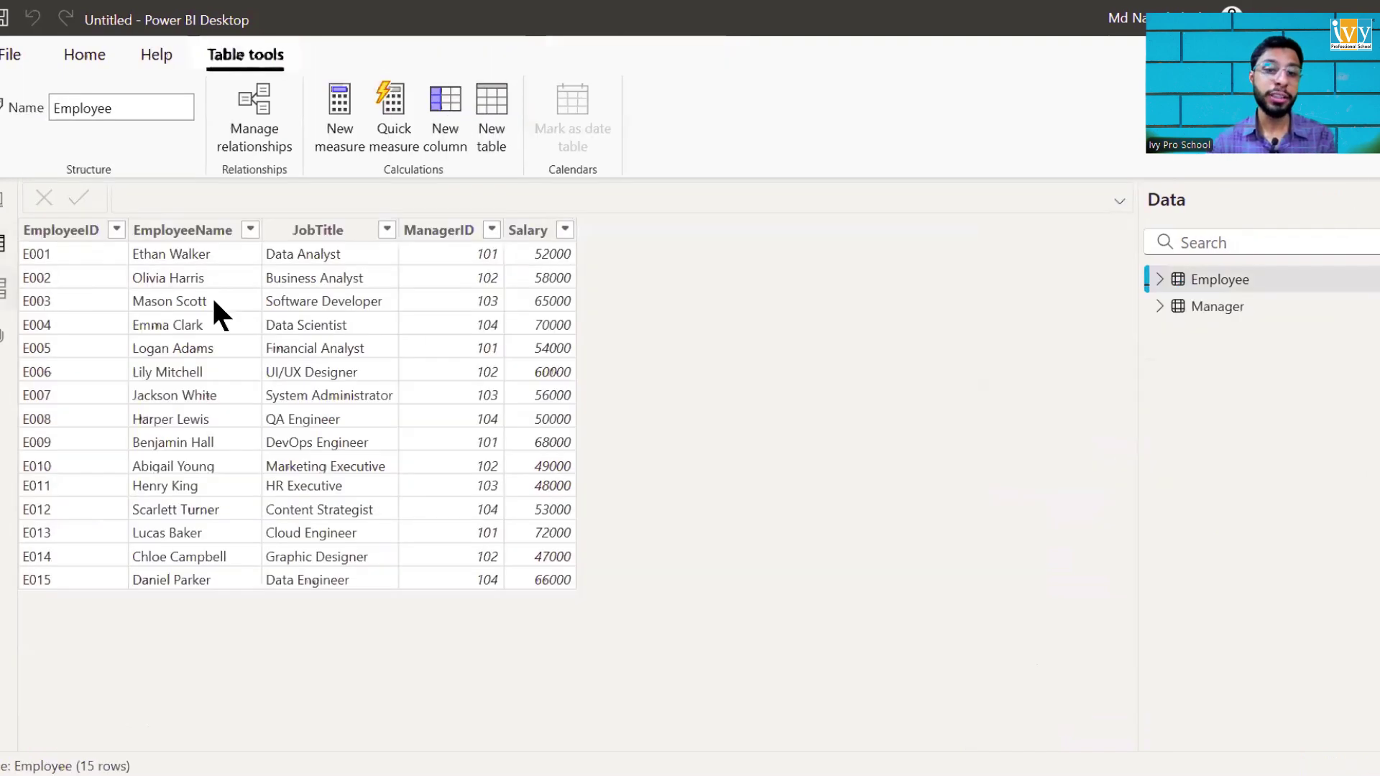
{"action": "left_click", "coordinate": [1209, 313]}
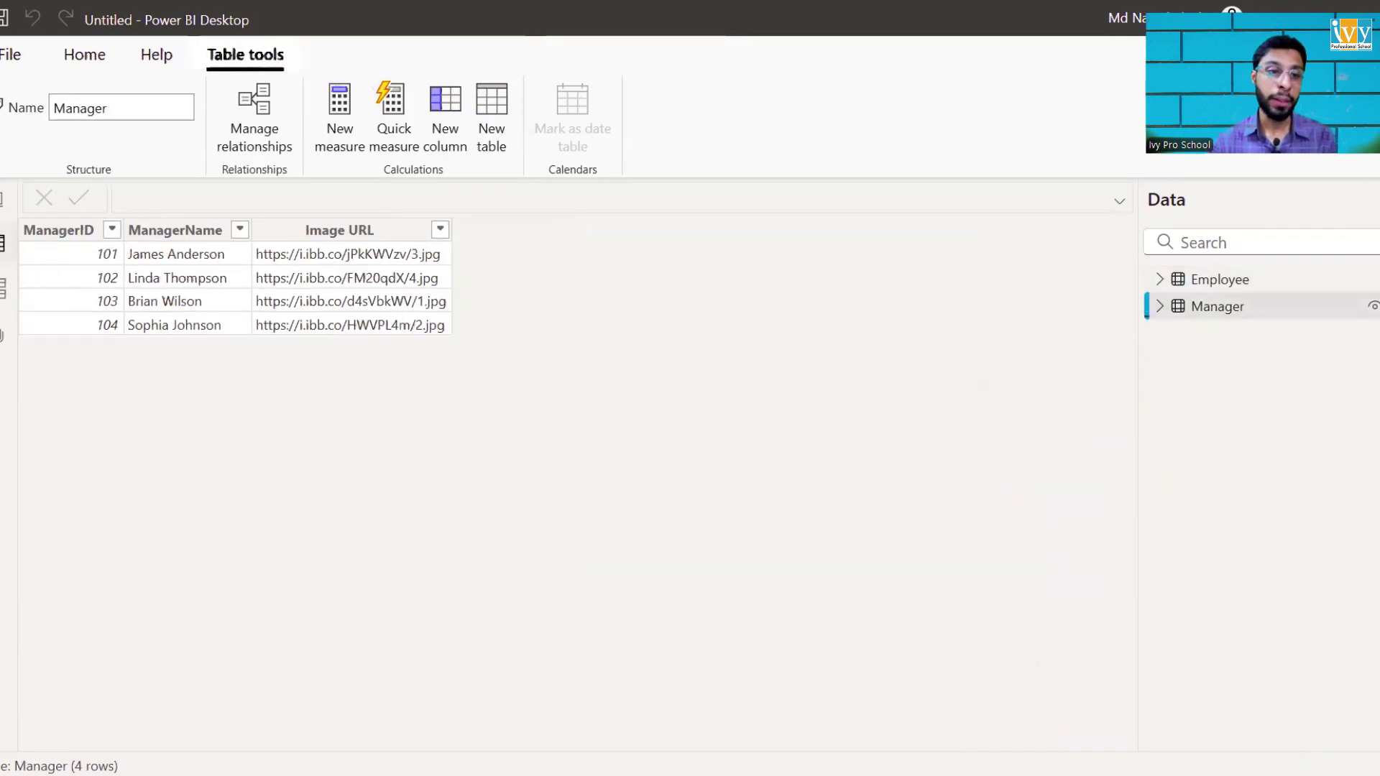
{"action": "left_click", "coordinate": [2, 198]}
Add Image URL from the Manager table as the image field for the ManagerName series.
{"action": "scroll", "coordinate": [1042, 567], "scroll_direction": "down", "scroll_amount": 2}
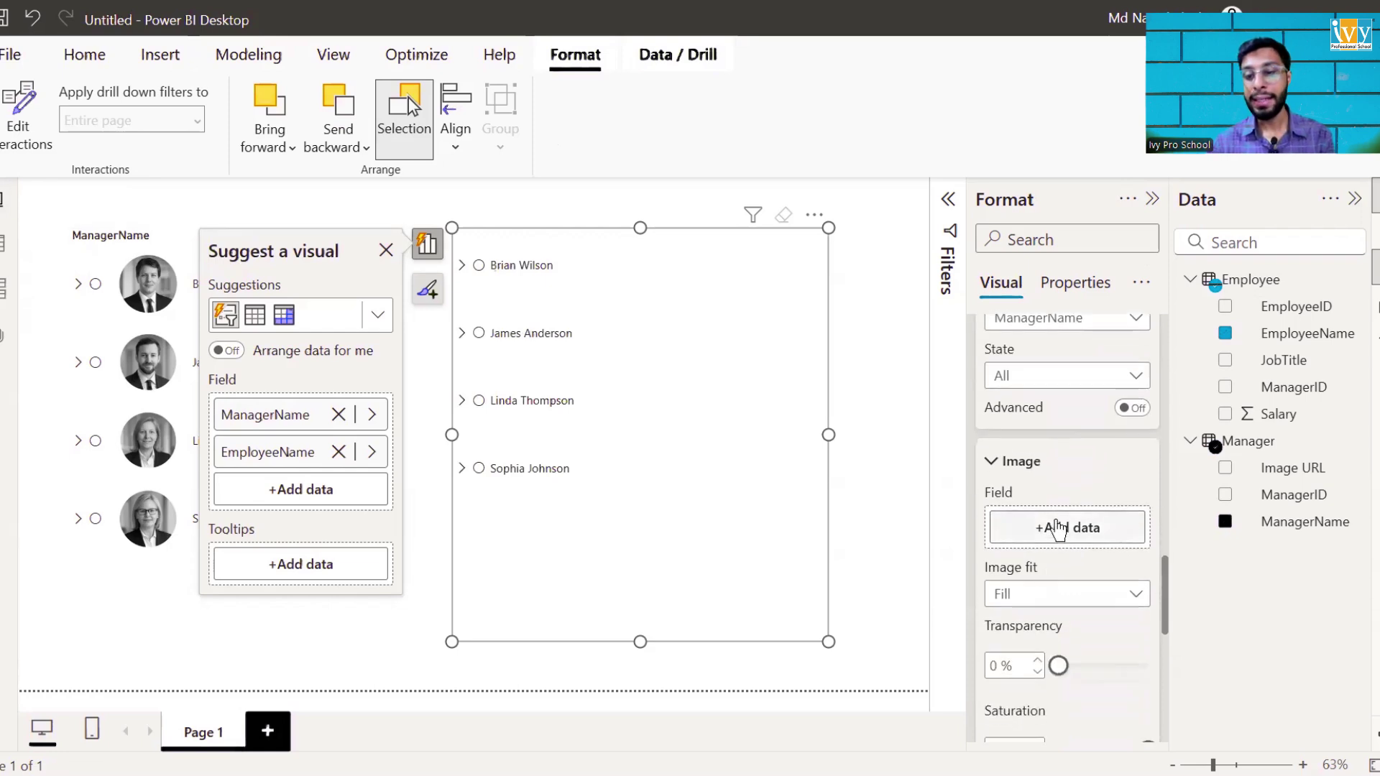
{"action": "left_click", "coordinate": [1056, 527]}
{"action": "left_click", "coordinate": [745, 120]}
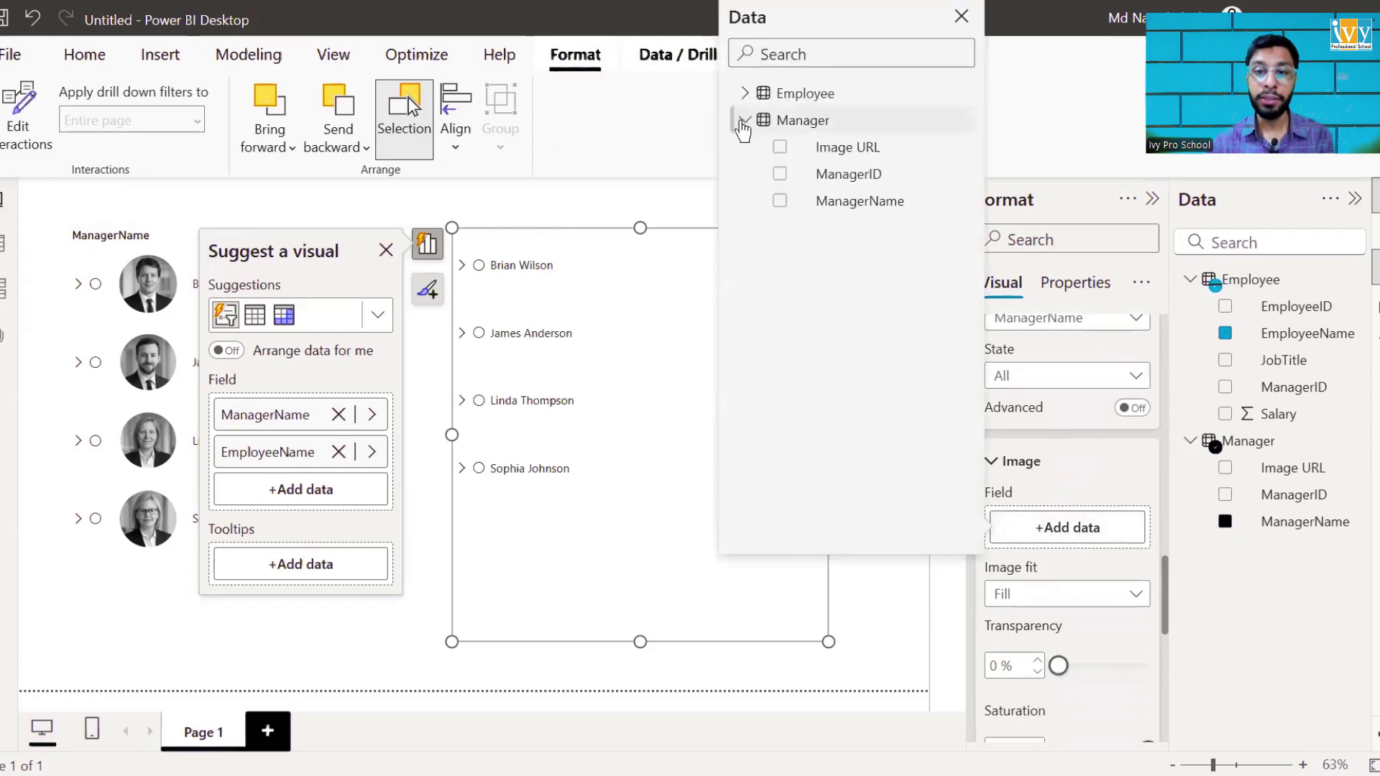
{"action": "left_click", "coordinate": [792, 153]}
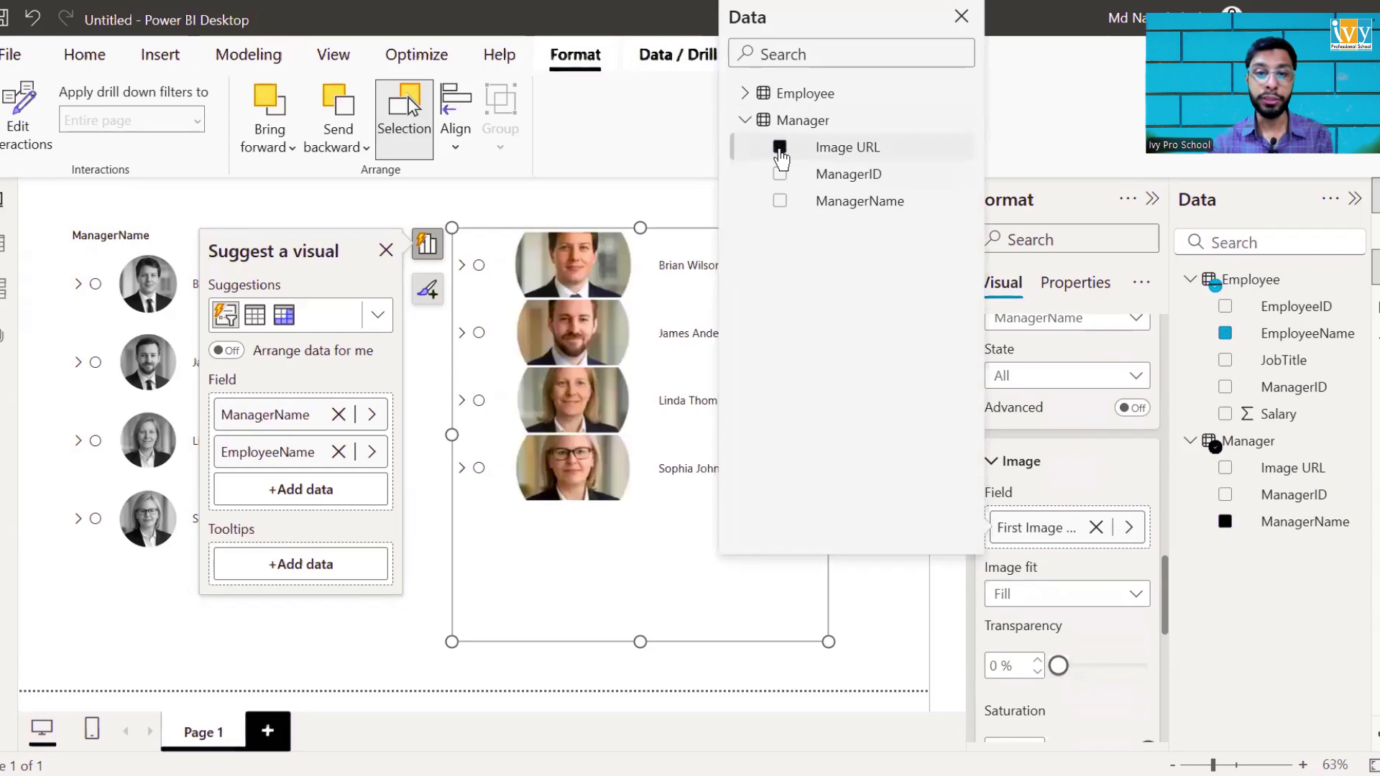
{"action": "left_click", "coordinate": [1030, 567]}
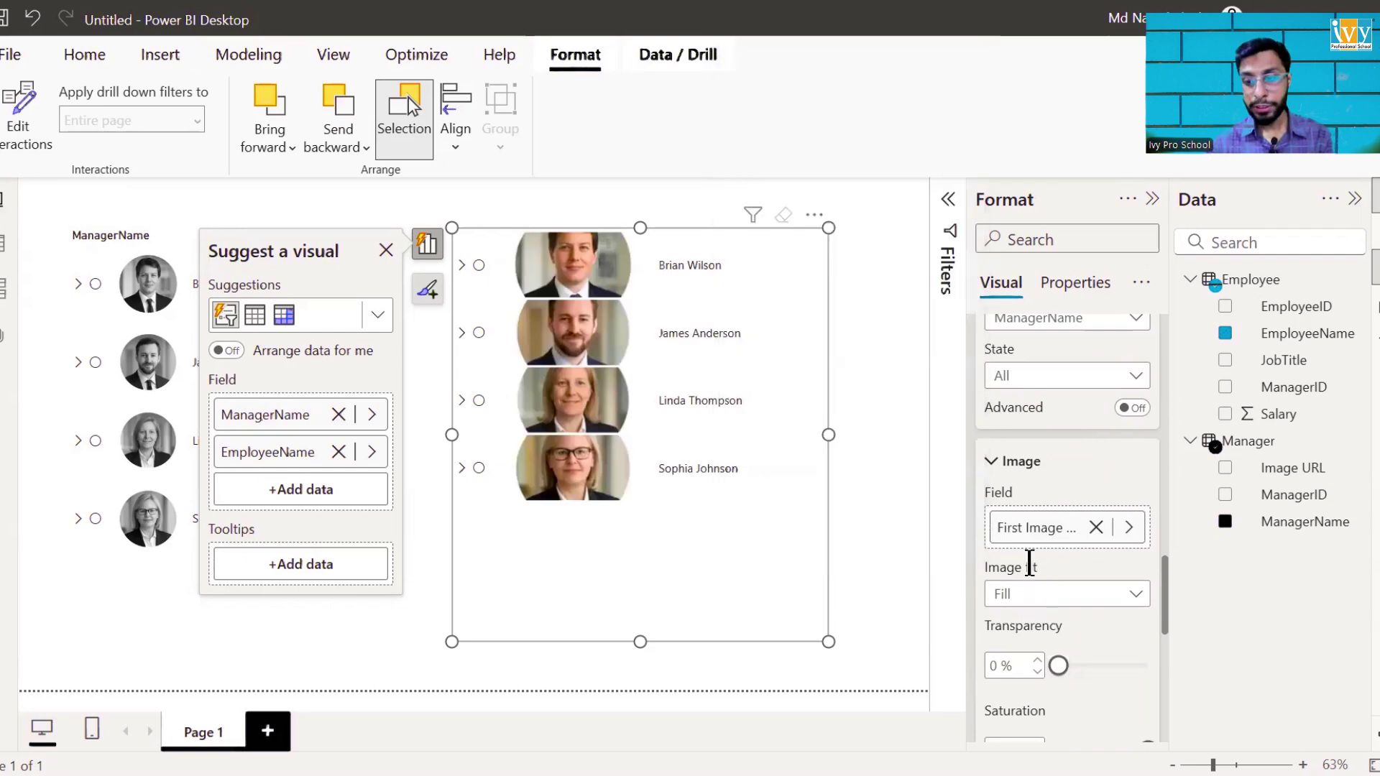
Try the Fit option for the manager images and set the image fit back to Fill.
{"action": "scroll", "coordinate": [1035, 546], "scroll_direction": "down", "scroll_amount": 3}
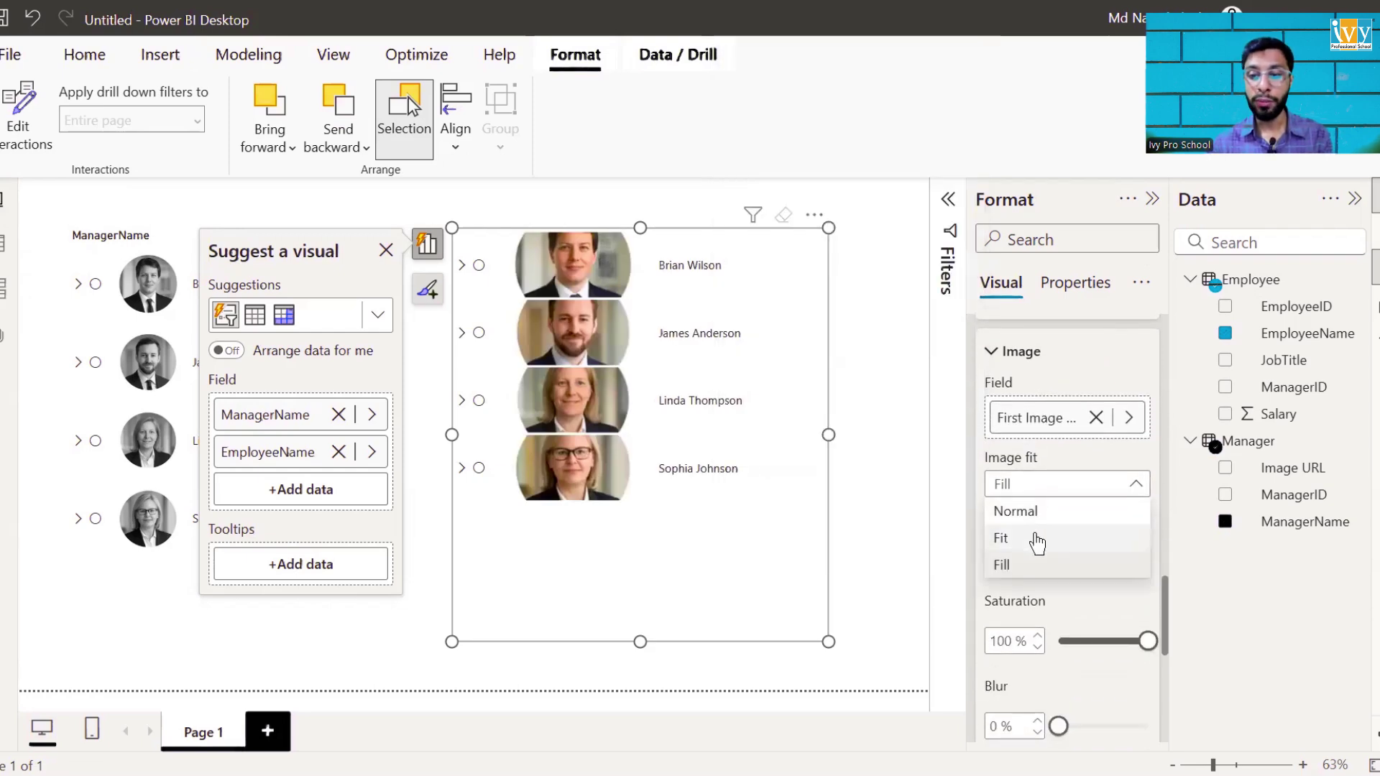
{"action": "left_click", "coordinate": [1038, 538]}
{"action": "left_click", "coordinate": [1033, 496]}
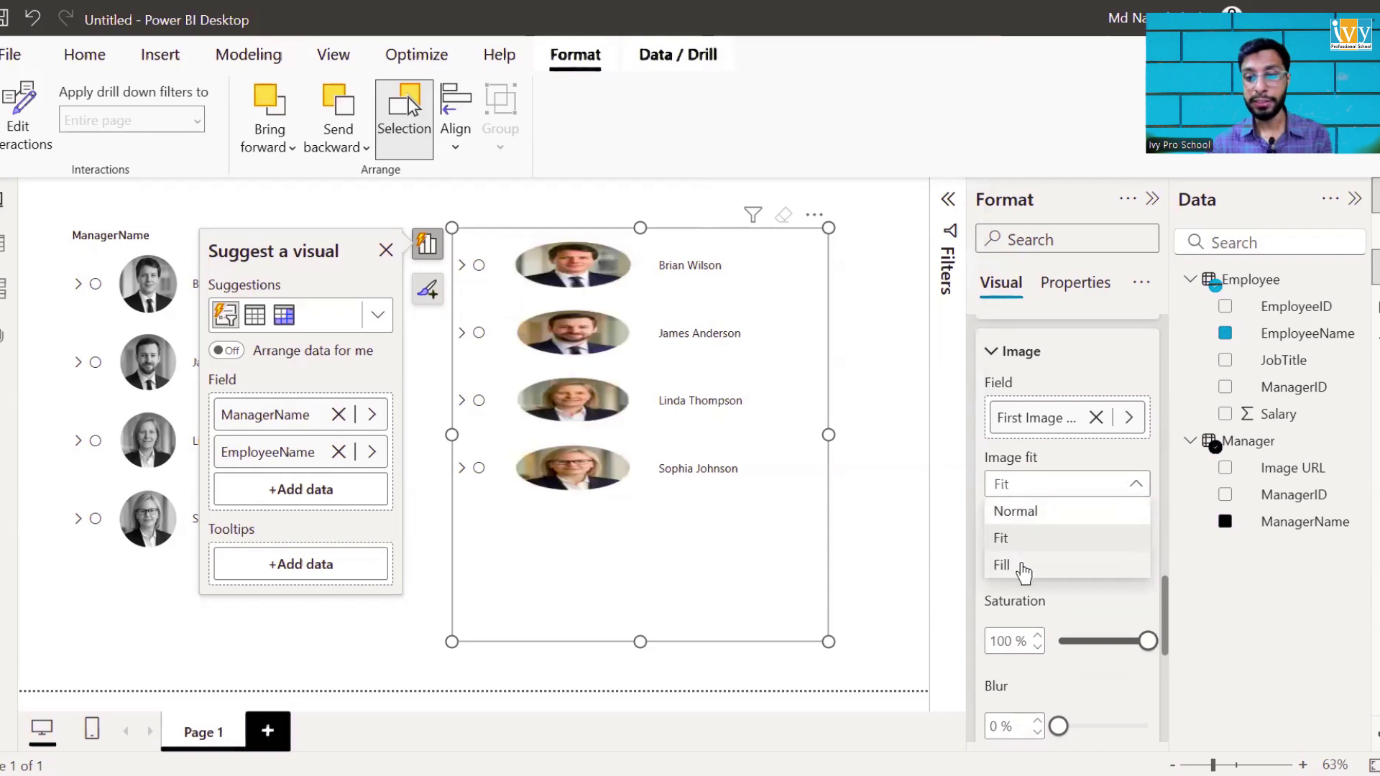
{"action": "left_click", "coordinate": [1001, 564]}
{"action": "left_click", "coordinate": [1020, 557]}
Set the image area size of the ManagerName series to 21 %.
{"action": "scroll", "coordinate": [1050, 604], "scroll_direction": "down", "scroll_amount": 5}
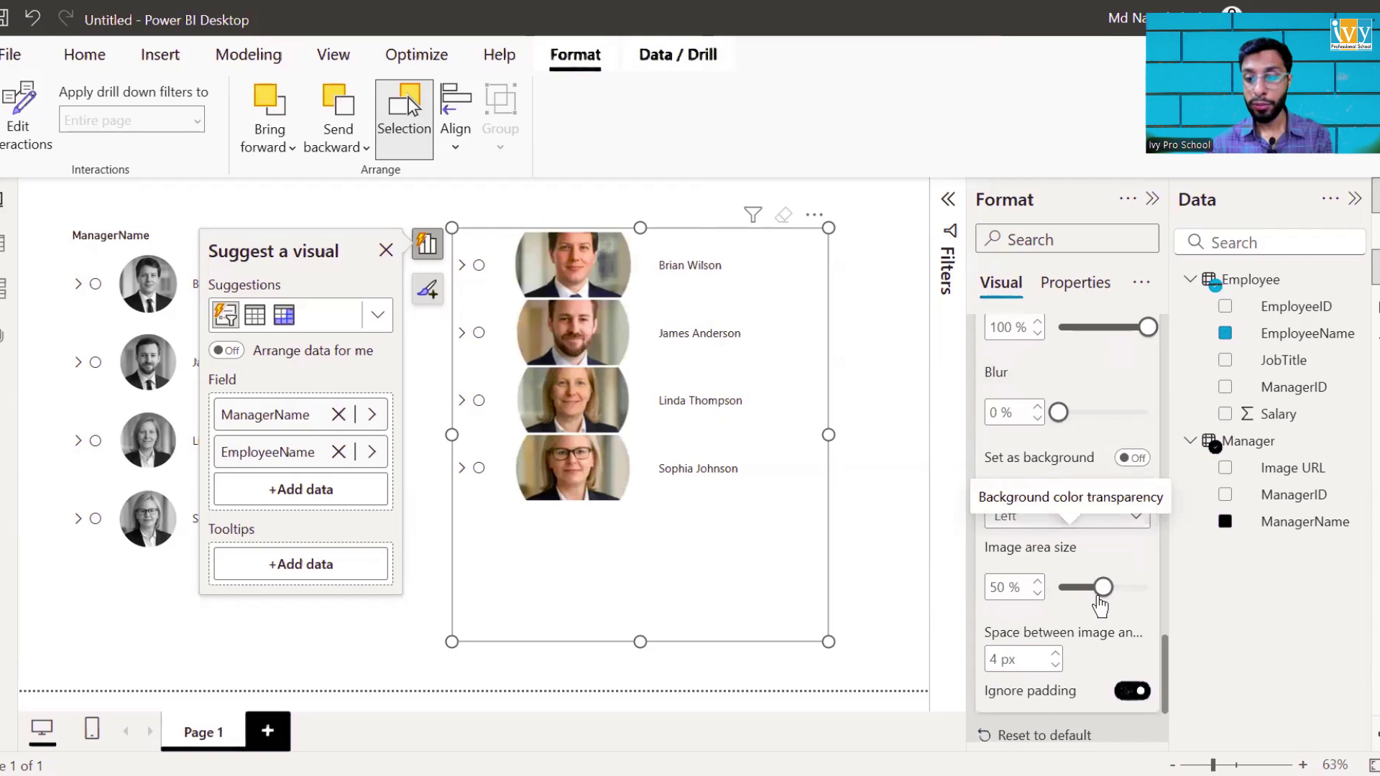
{"action": "left_click", "coordinate": [1072, 597]}
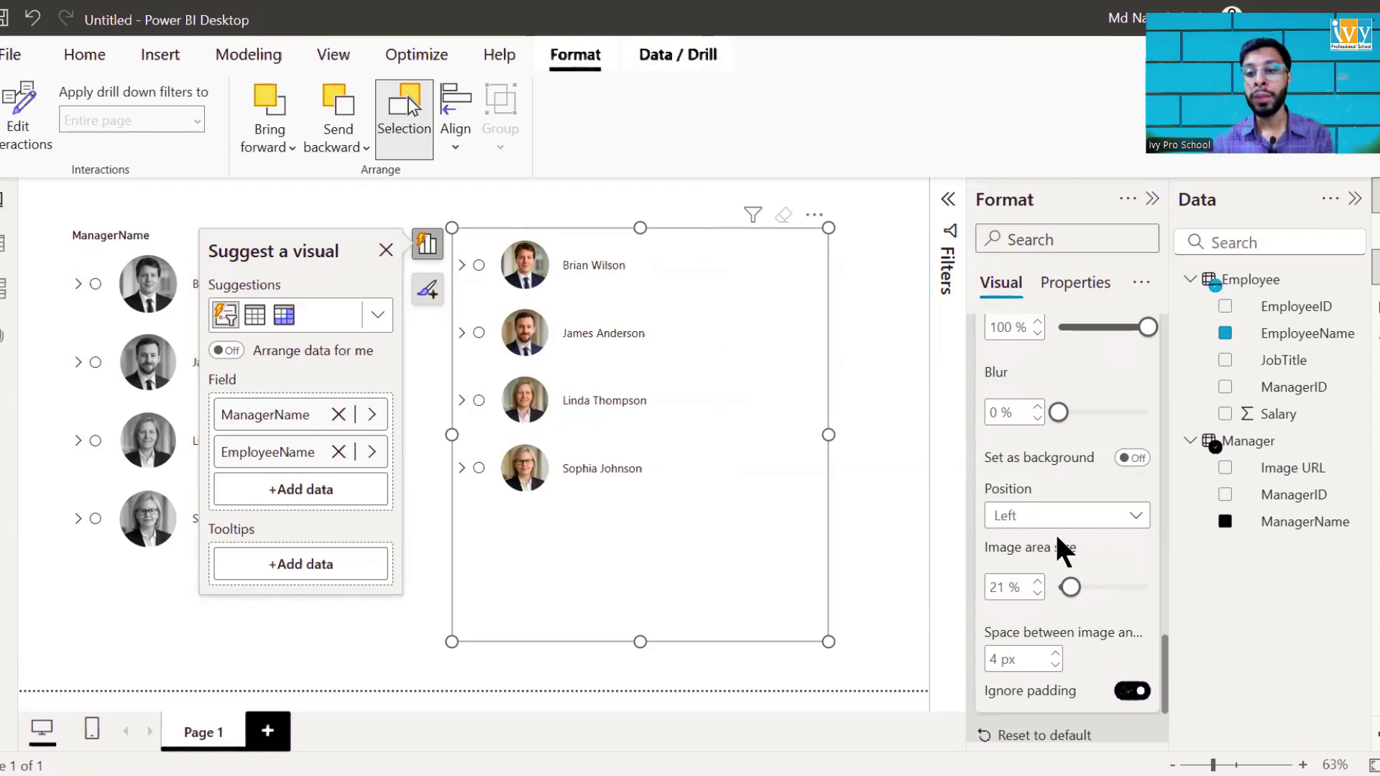
{"action": "scroll", "coordinate": [1058, 547], "scroll_direction": "up", "scroll_amount": 5}
{"action": "scroll", "coordinate": [1058, 547], "scroll_direction": "up", "scroll_amount": 5}
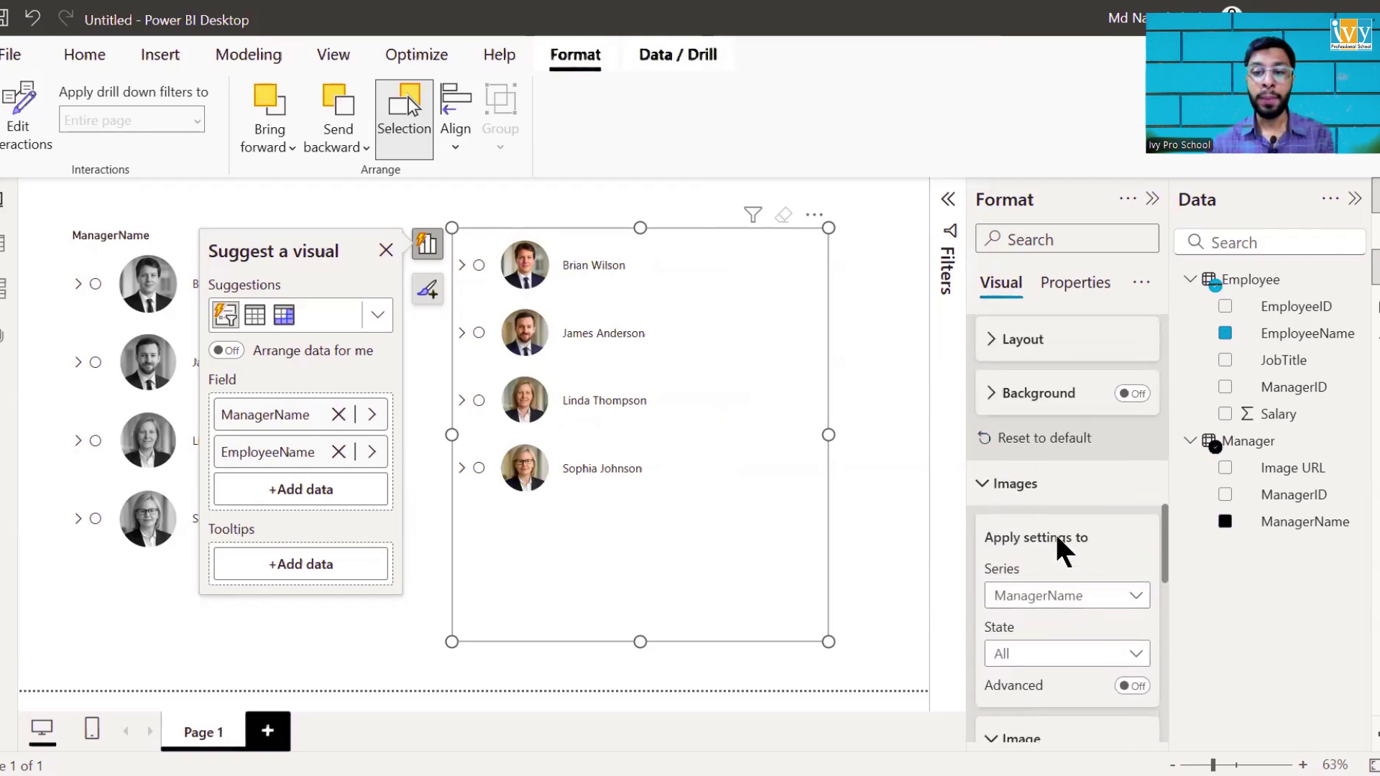
Select the fourth manager in both slicers to compare how a selected image looks, and return to the new slicer.
{"action": "left_click", "coordinate": [606, 477]}
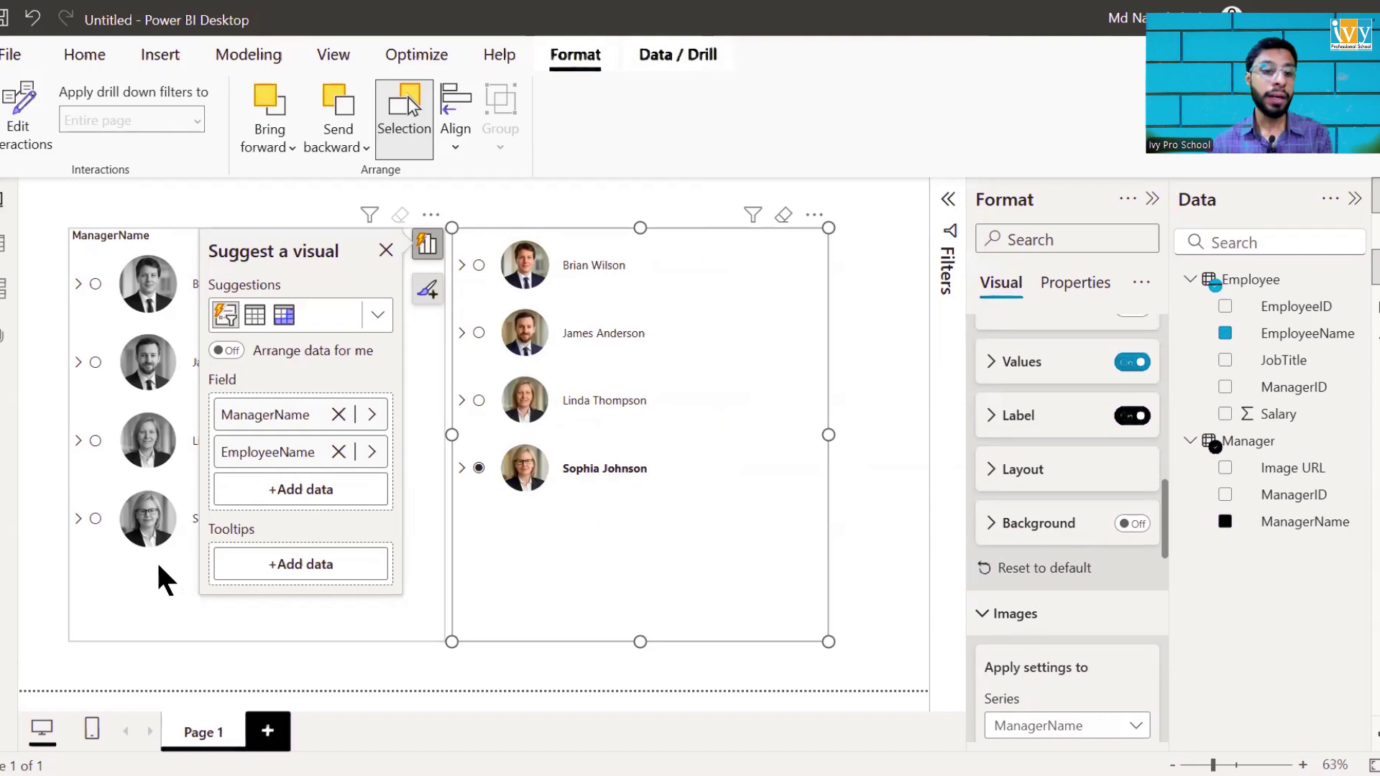
{"action": "left_click", "coordinate": [349, 408]}
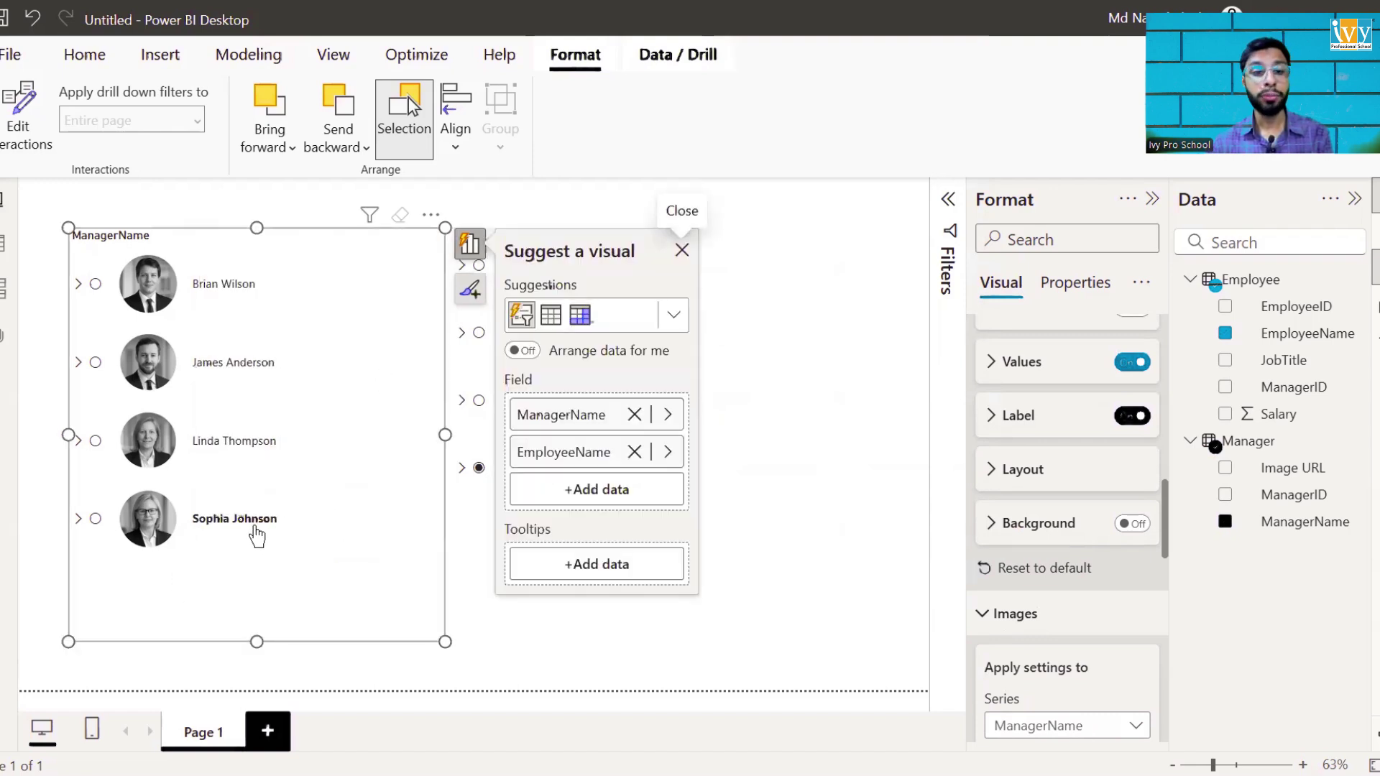
{"action": "left_click", "coordinate": [248, 528]}
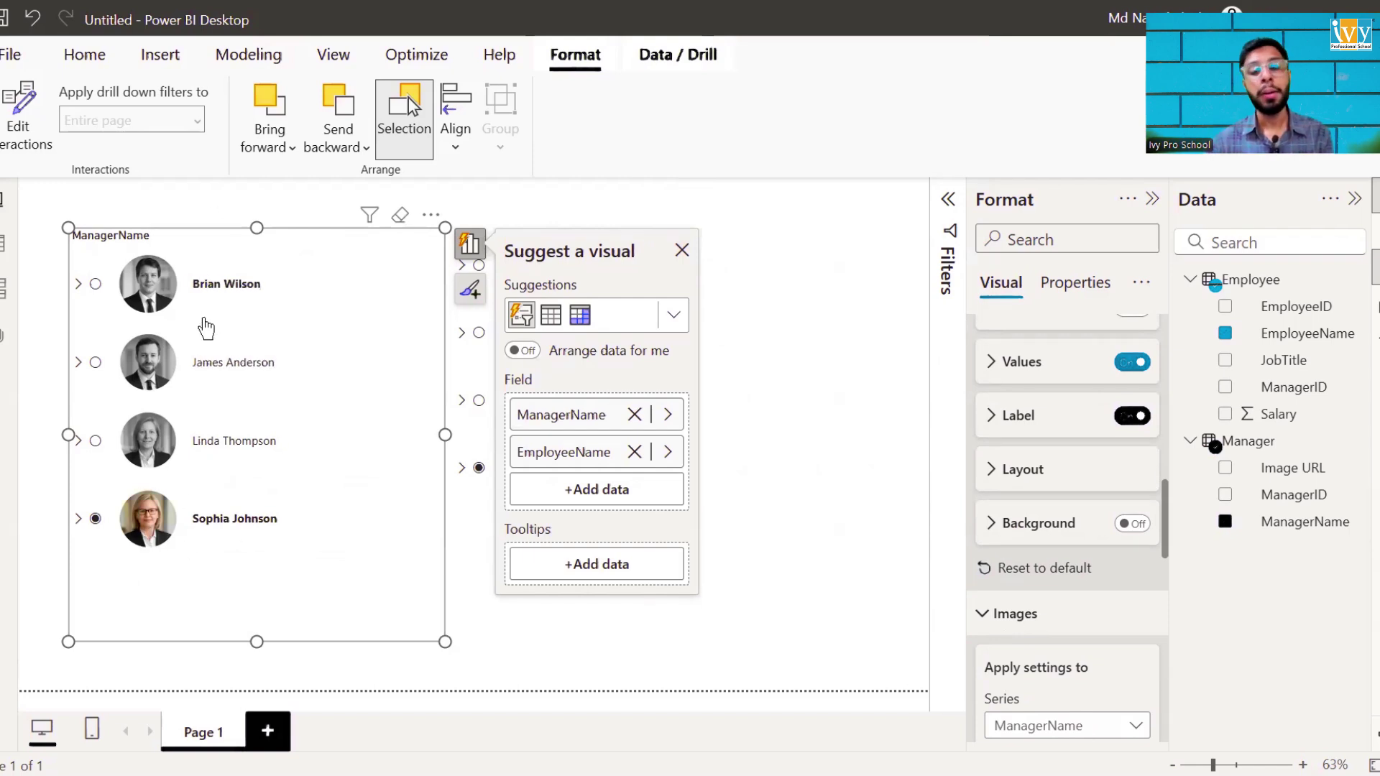
{"action": "left_click", "coordinate": [756, 441]}
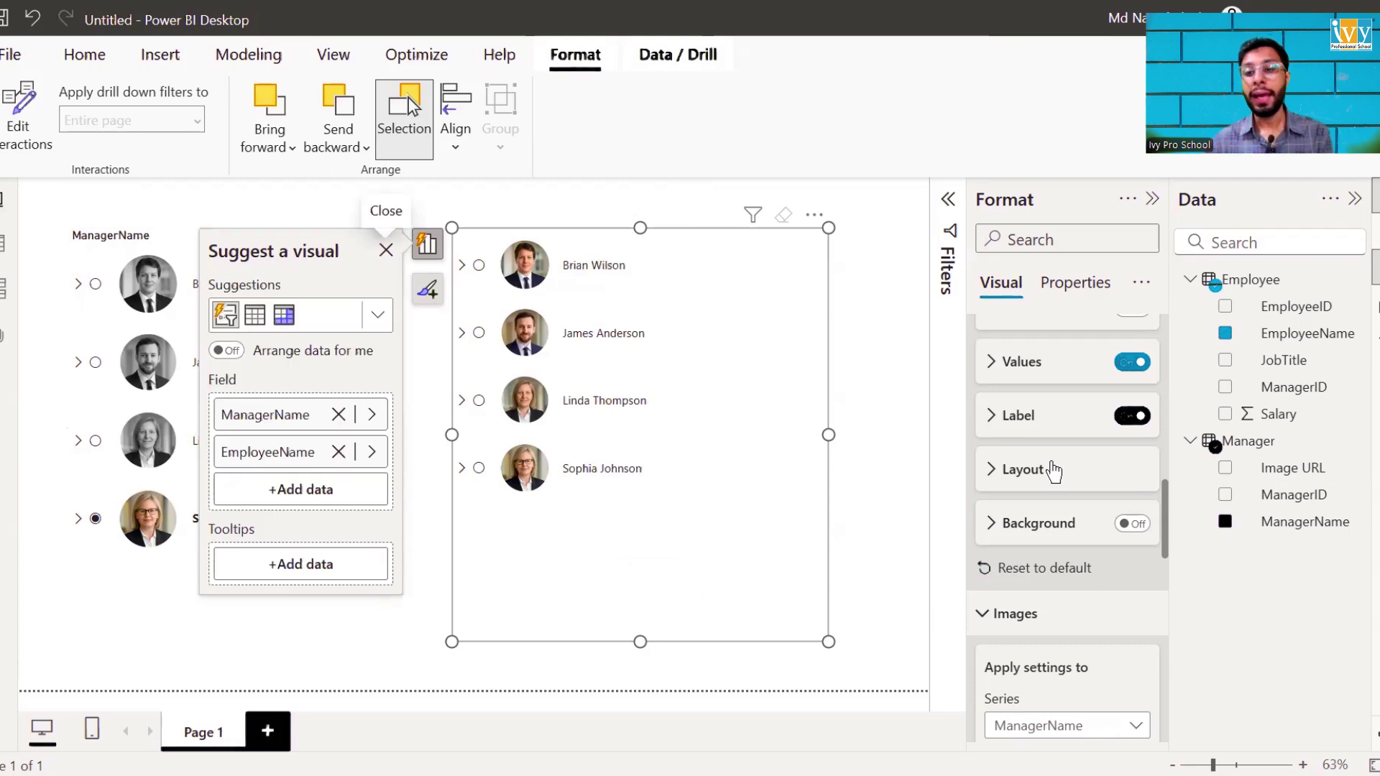
Apply the image settings to the All series in the All state and set the image saturation to 0 %.
{"action": "scroll", "coordinate": [1054, 470], "scroll_direction": "up", "scroll_amount": 3}
{"action": "left_click", "coordinate": [1042, 443]}
{"action": "left_click", "coordinate": [1032, 471]}
{"action": "scroll", "coordinate": [1032, 539], "scroll_direction": "down", "scroll_amount": 3}
{"action": "scroll", "coordinate": [1026, 539], "scroll_direction": "down", "scroll_amount": 5}
{"action": "left_click", "coordinate": [1023, 384]}
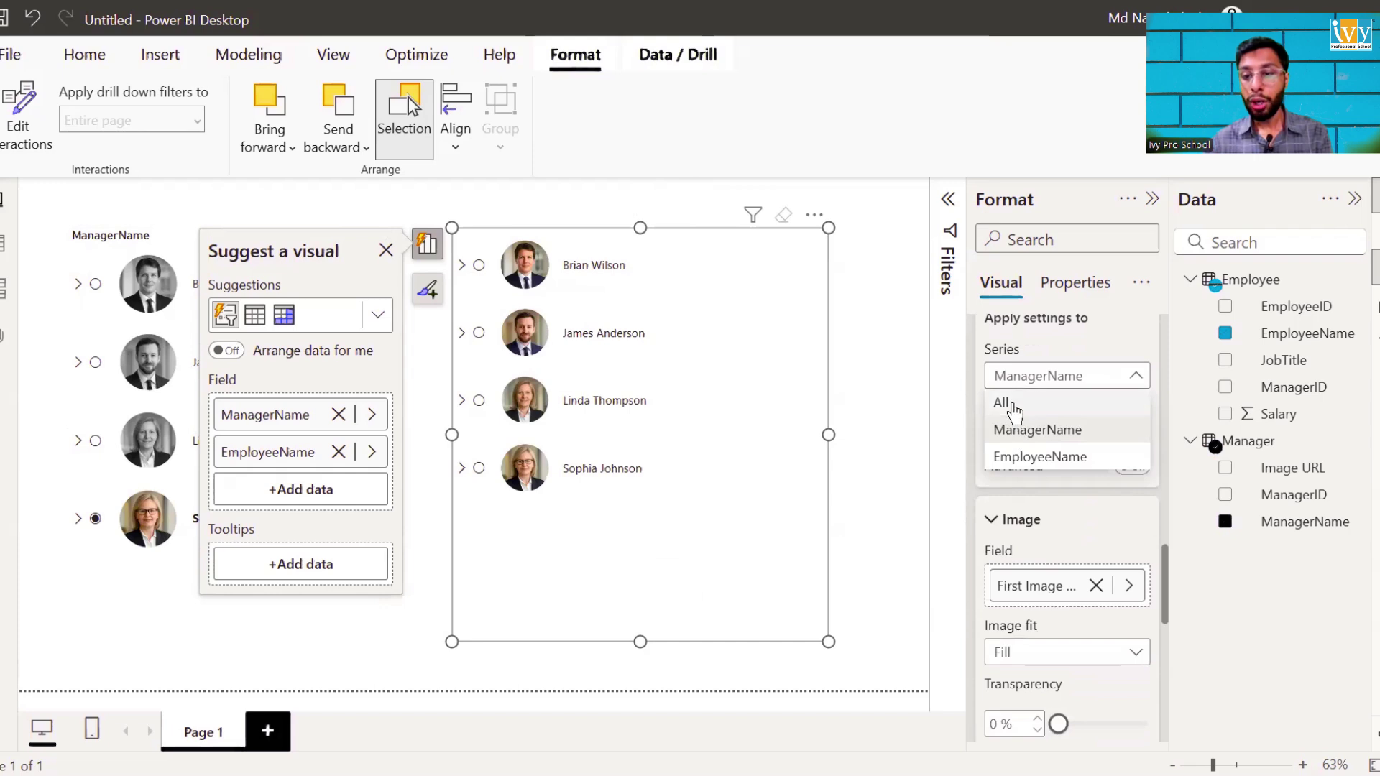
{"action": "left_click", "coordinate": [1011, 405]}
{"action": "scroll", "coordinate": [1038, 431], "scroll_direction": "down", "scroll_amount": 3}
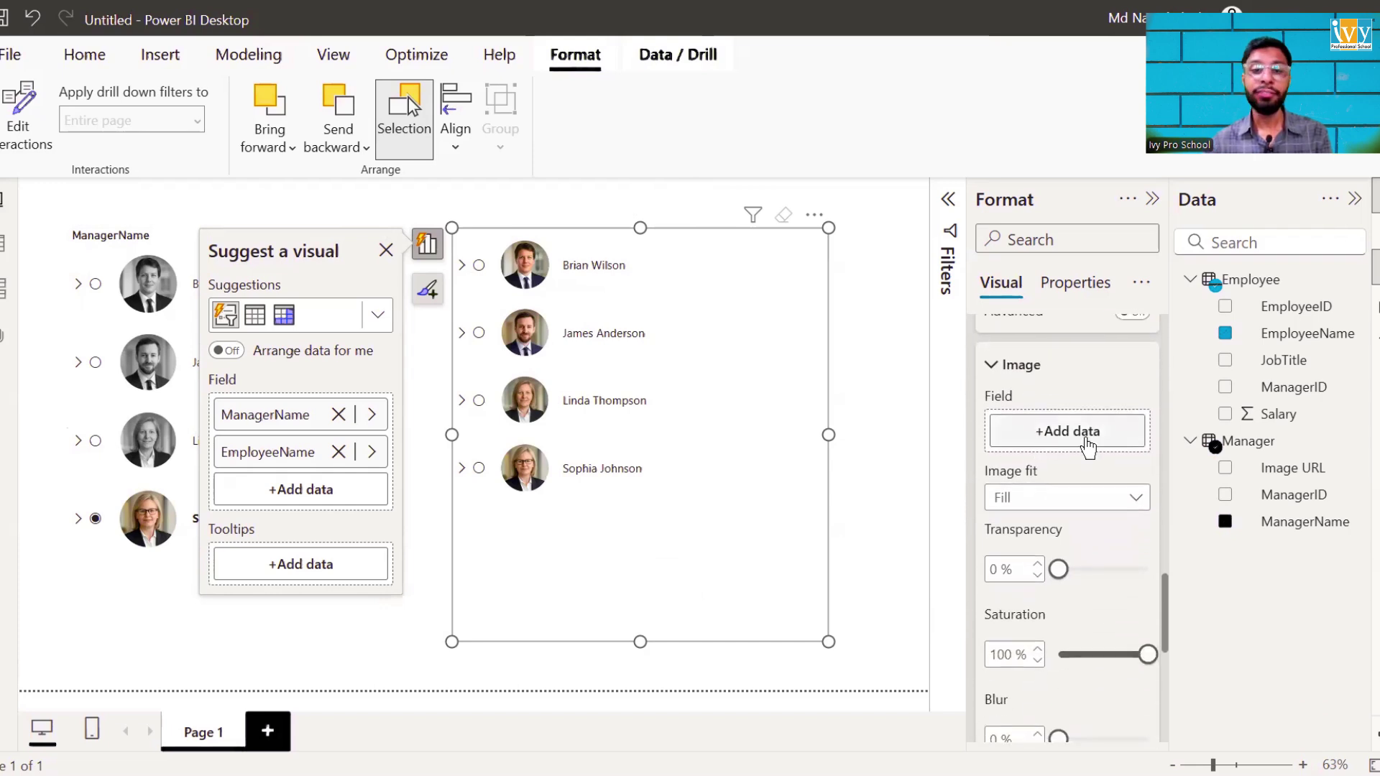
{"action": "scroll", "coordinate": [997, 468], "scroll_direction": "down", "scroll_amount": 3}
{"action": "left_click_drag", "start_coordinate": [1149, 486], "coordinate": [1061, 481]}
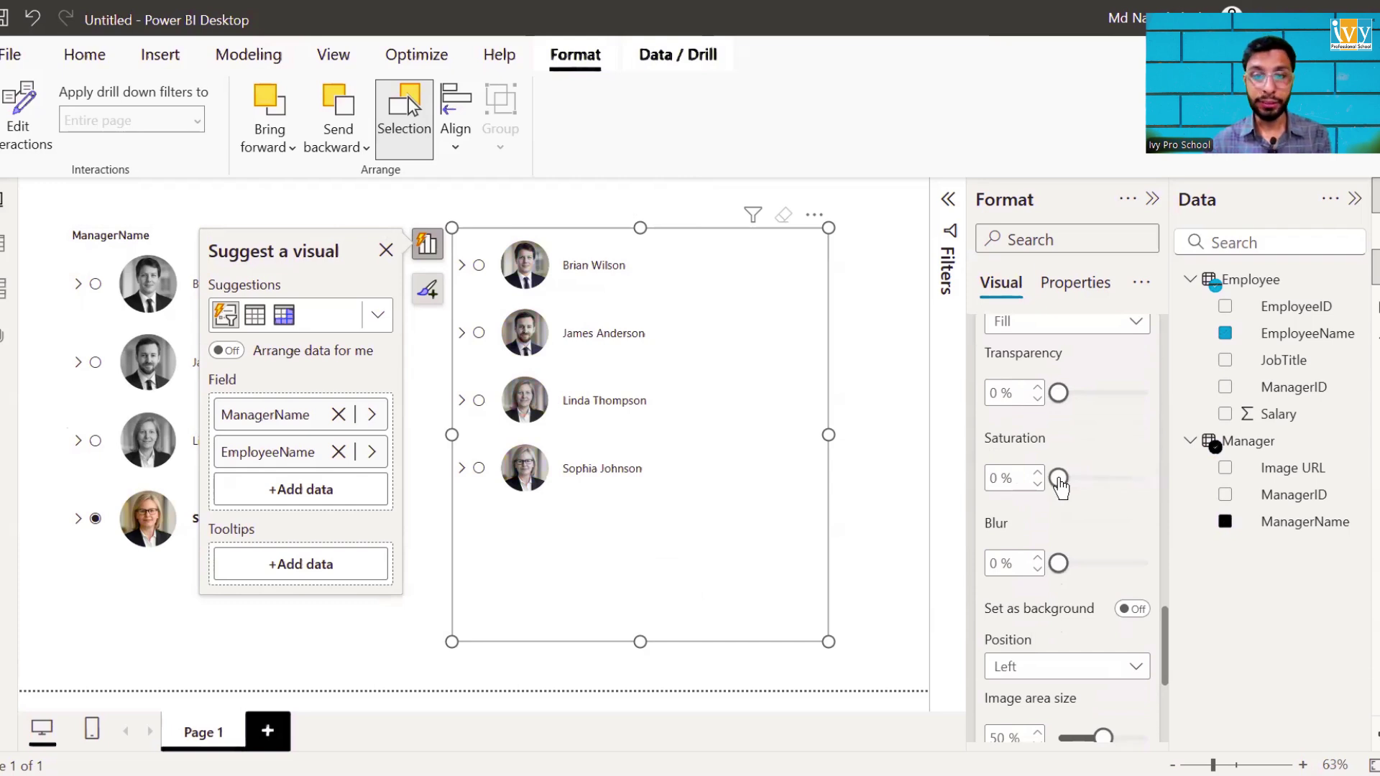
Set the image saturation to 100 % for the Selected state.
{"action": "scroll", "coordinate": [1042, 446], "scroll_direction": "up", "scroll_amount": 4}
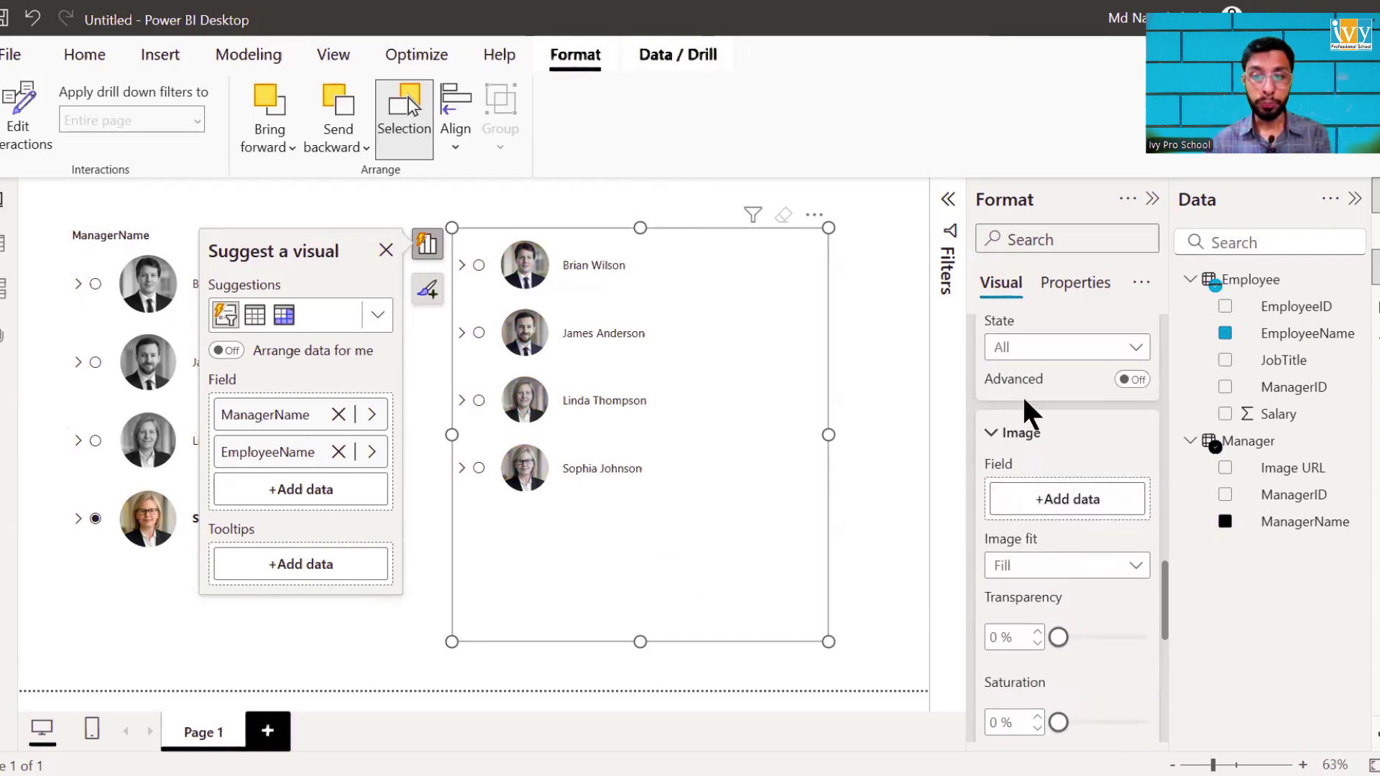
{"action": "left_click", "coordinate": [1023, 353]}
{"action": "left_click", "coordinate": [1028, 353]}
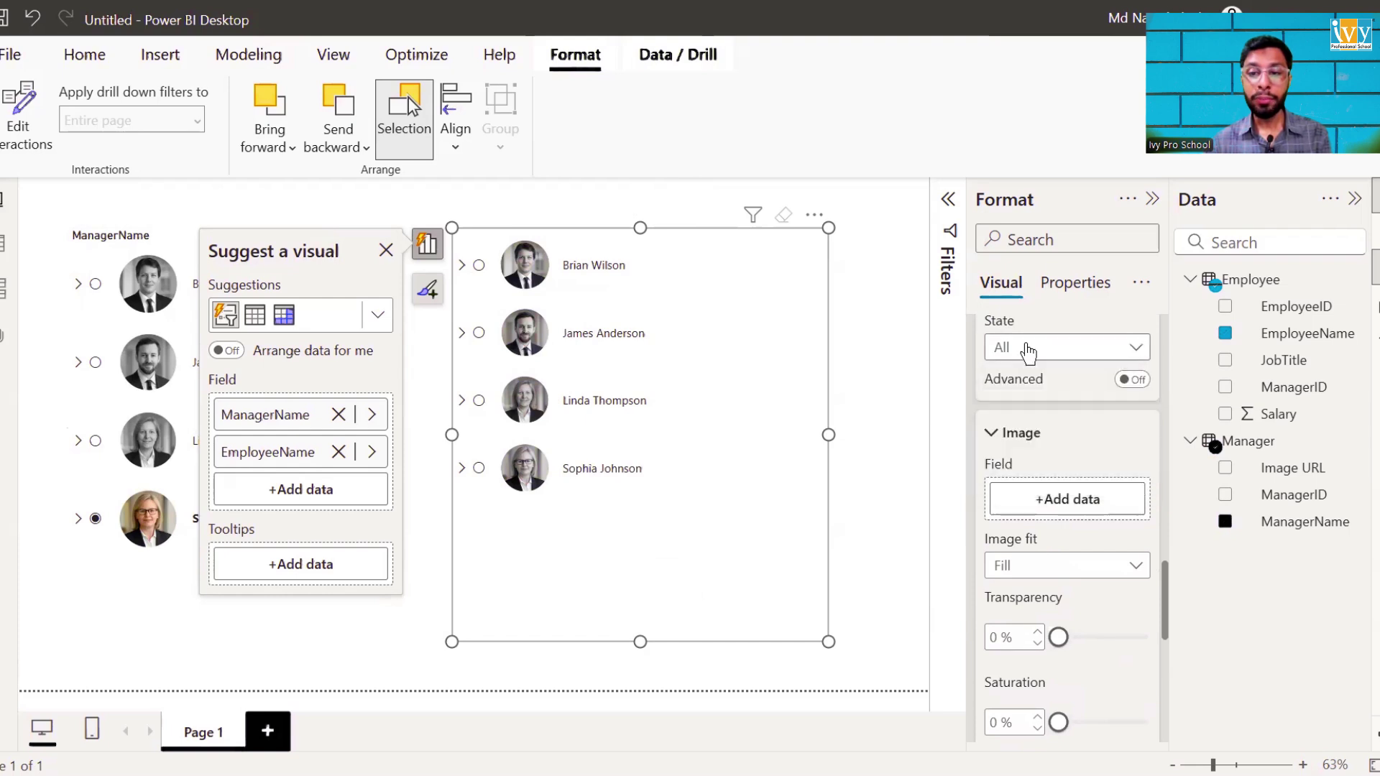
{"action": "scroll", "coordinate": [1028, 353], "scroll_direction": "up", "scroll_amount": 1}
{"action": "scroll", "coordinate": [1032, 354], "scroll_direction": "down", "scroll_amount": 4}
{"action": "scroll", "coordinate": [1032, 353], "scroll_direction": "up", "scroll_amount": 4}
{"action": "scroll", "coordinate": [1028, 358], "scroll_direction": "down", "scroll_amount": 1}
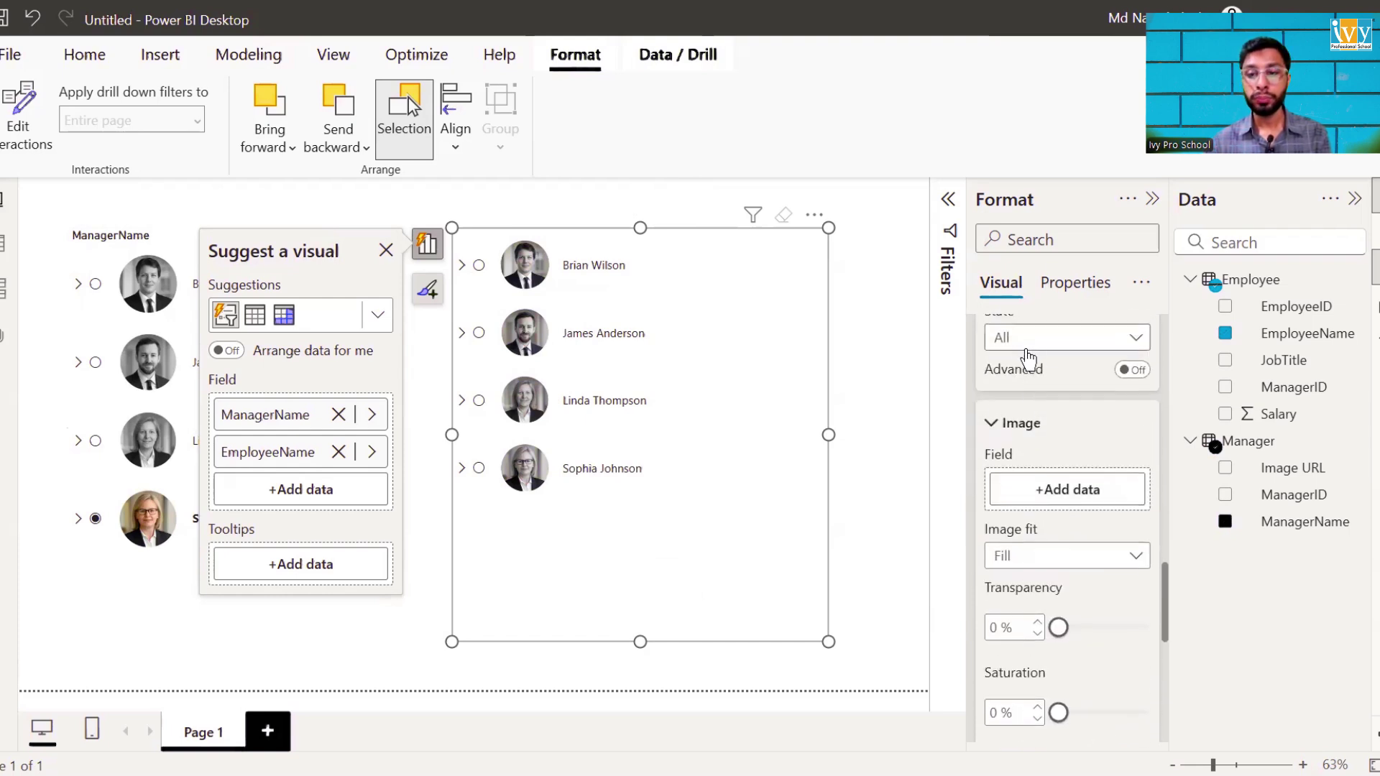
{"action": "left_click", "coordinate": [1028, 358]}
{"action": "left_click", "coordinate": [1019, 469]}
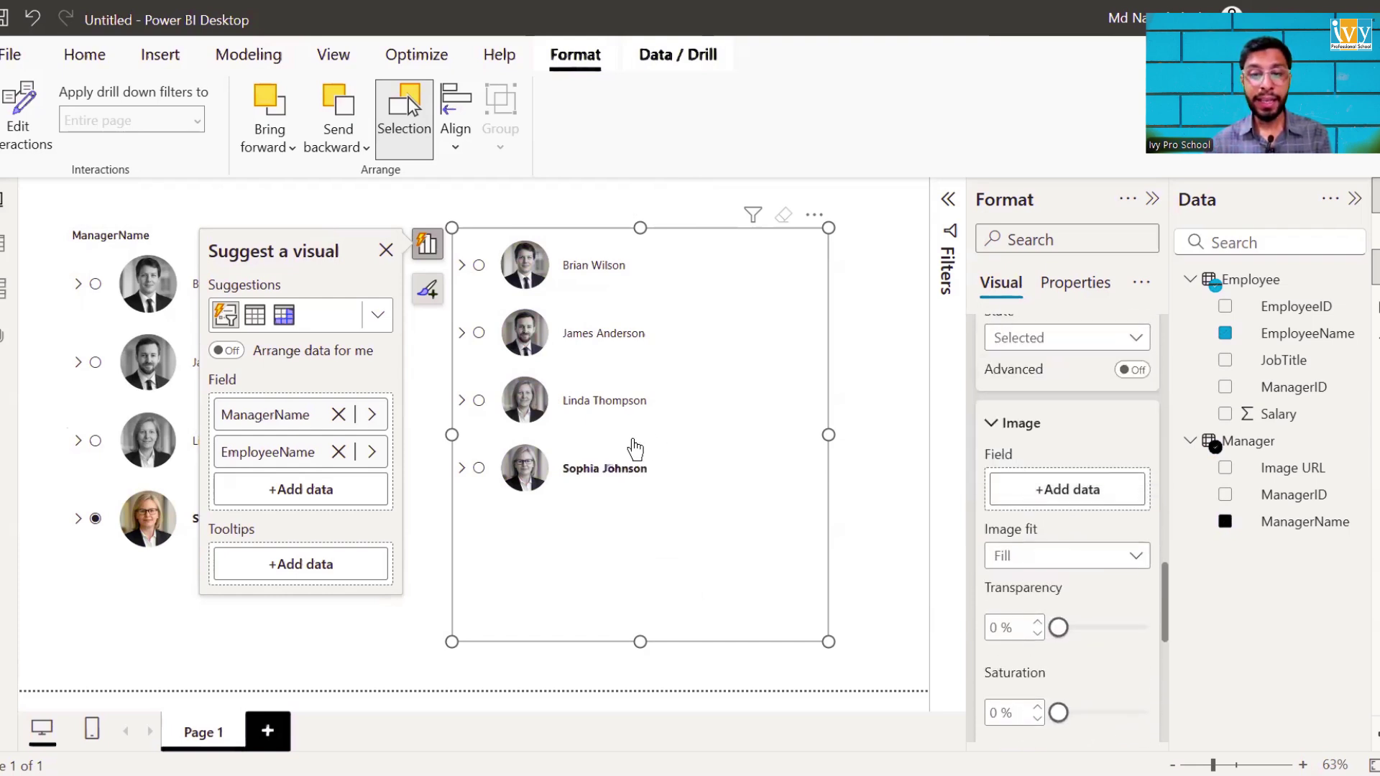
{"action": "scroll", "coordinate": [1132, 612], "scroll_direction": "down", "scroll_amount": 3}
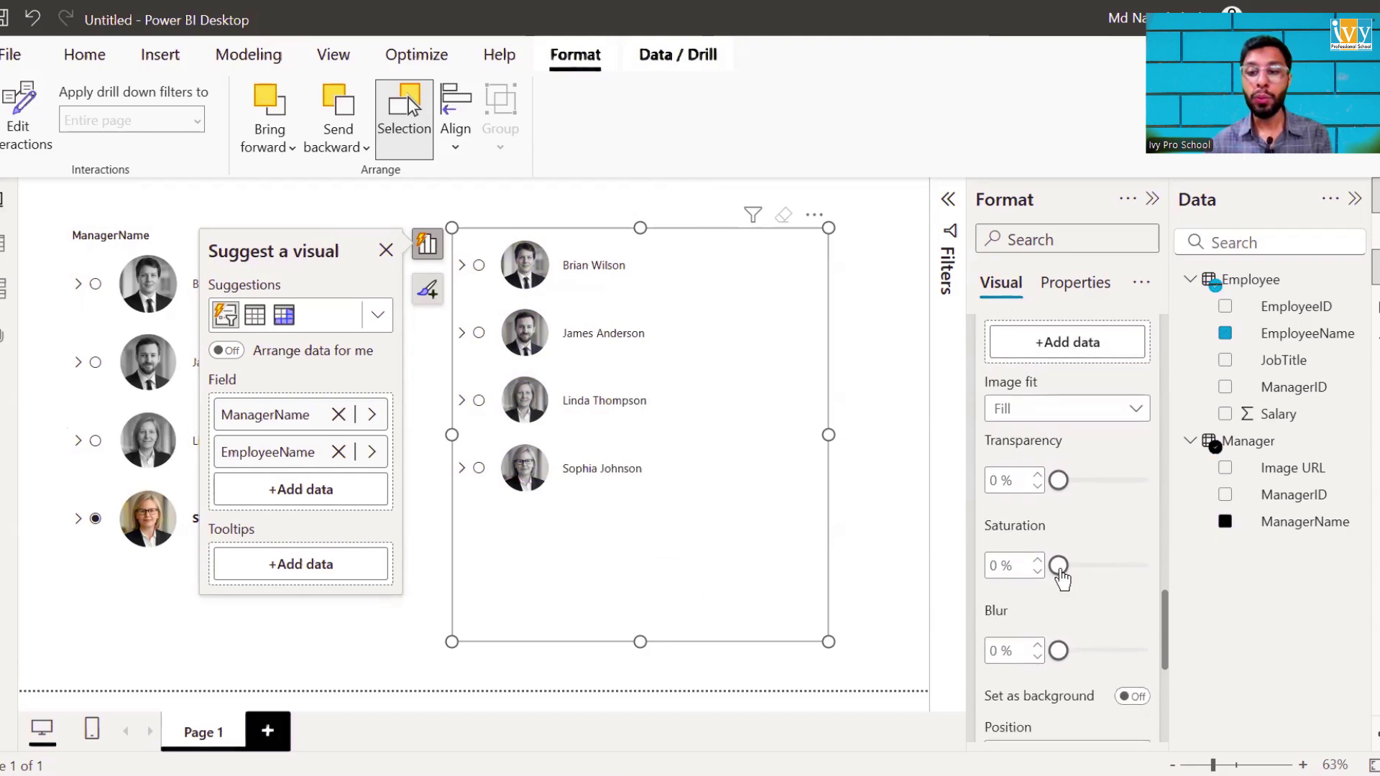
{"action": "left_click_drag", "start_coordinate": [1058, 568], "coordinate": [1168, 581]}
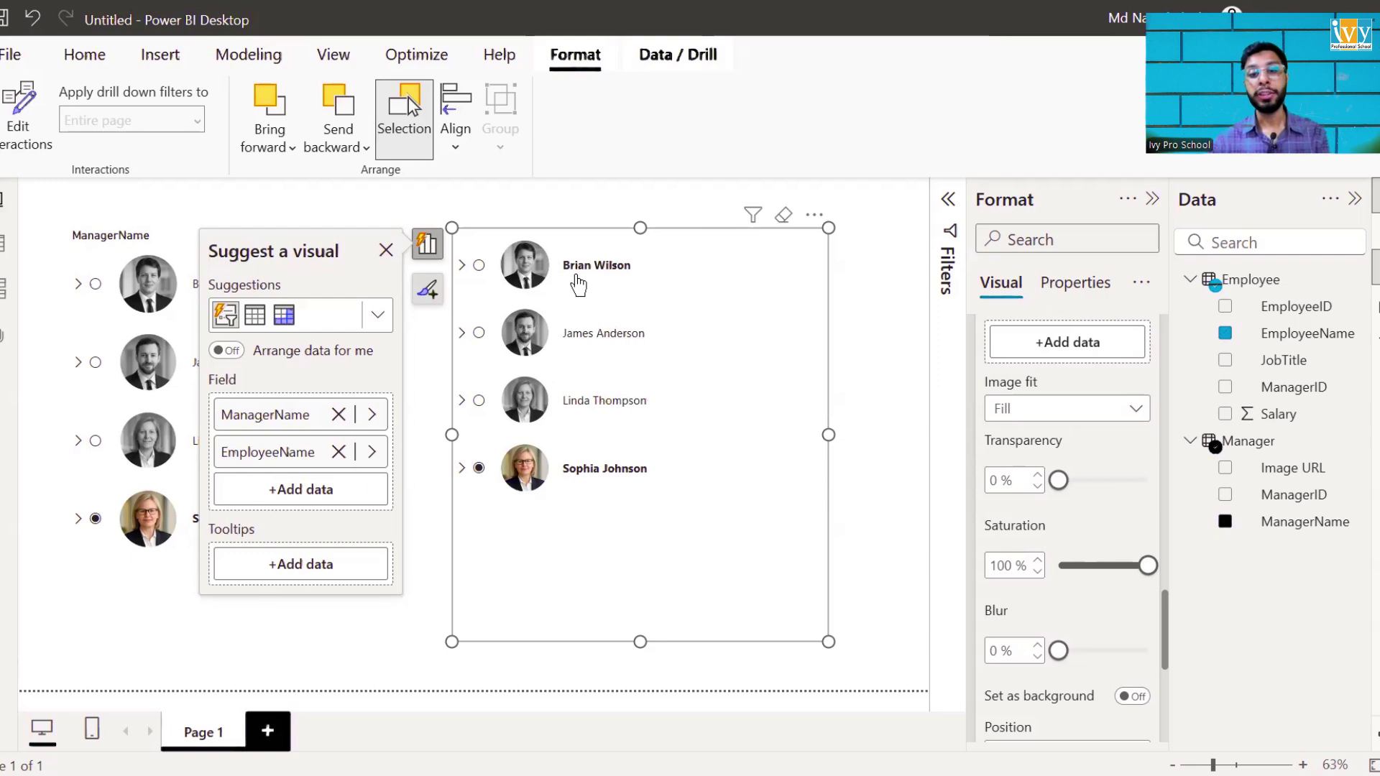
Check the selected-state look by selecting and expanding the third manager, and clear the selection and collapse the employee list.
{"action": "left_click", "coordinate": [580, 410]}
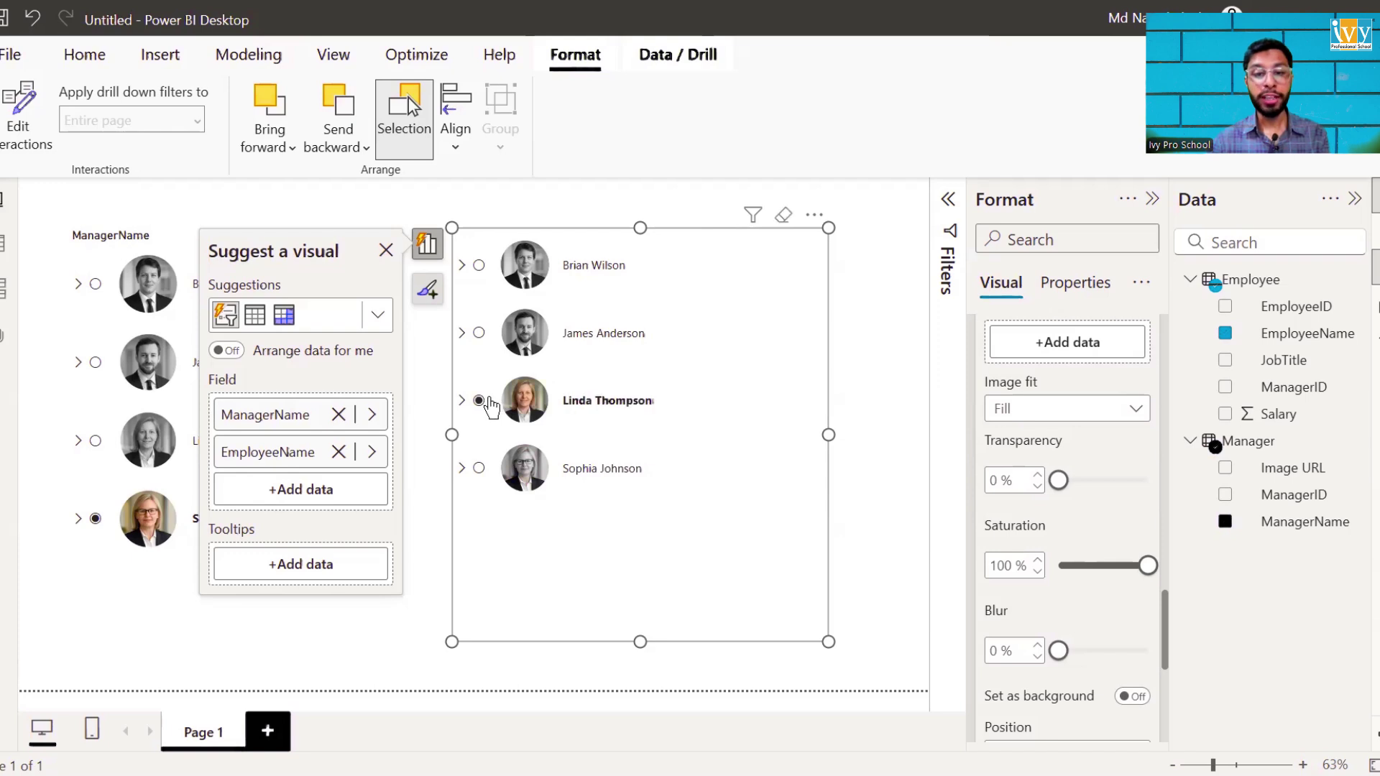
{"action": "left_click", "coordinate": [462, 403]}
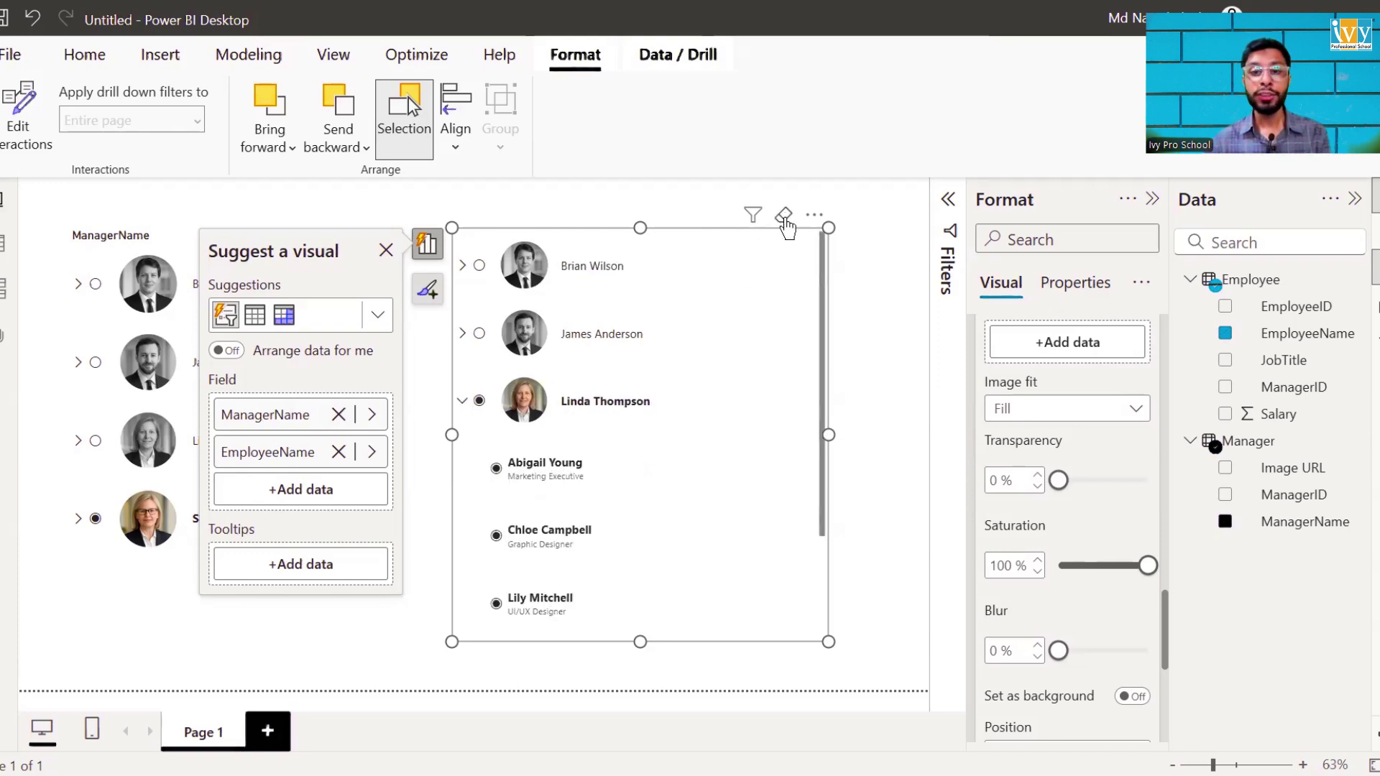
{"action": "left_click", "coordinate": [784, 215]}
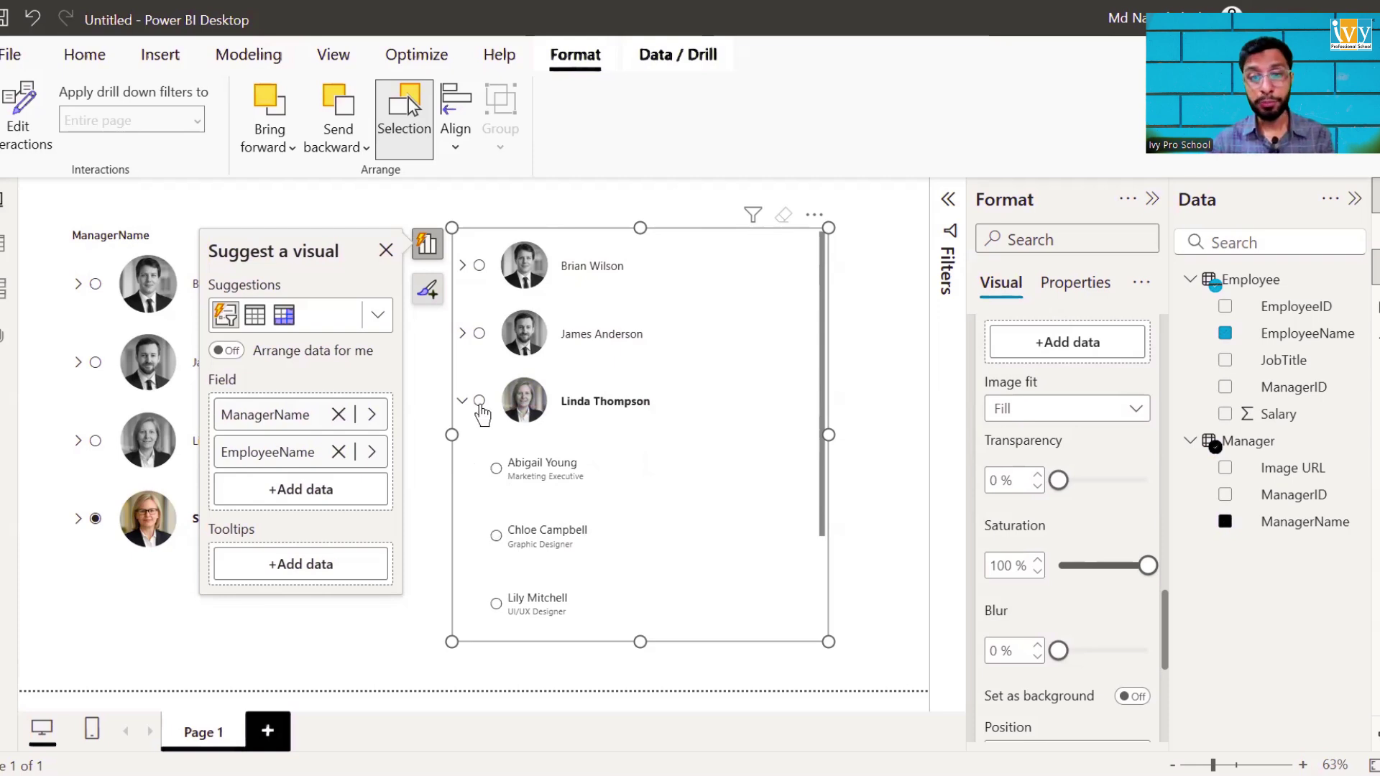
{"action": "left_click", "coordinate": [462, 401]}
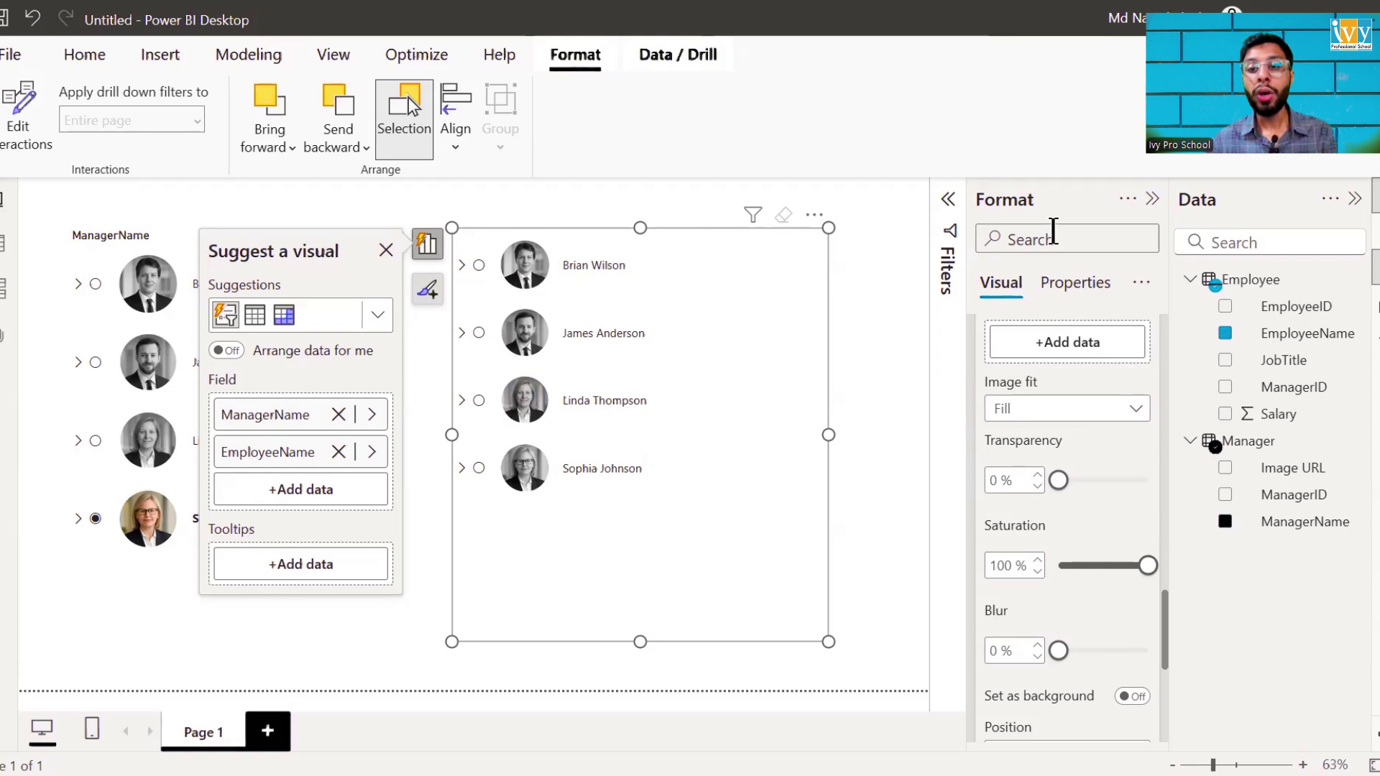
Copy the three manager and employee name pairs from the Notepad text and paste them as the selection of the new slicer.
{"action": "key", "text": "alt+Tab"}
{"action": "left_click_drag", "start_coordinate": [1050, 219], "coordinate": [709, 170]}
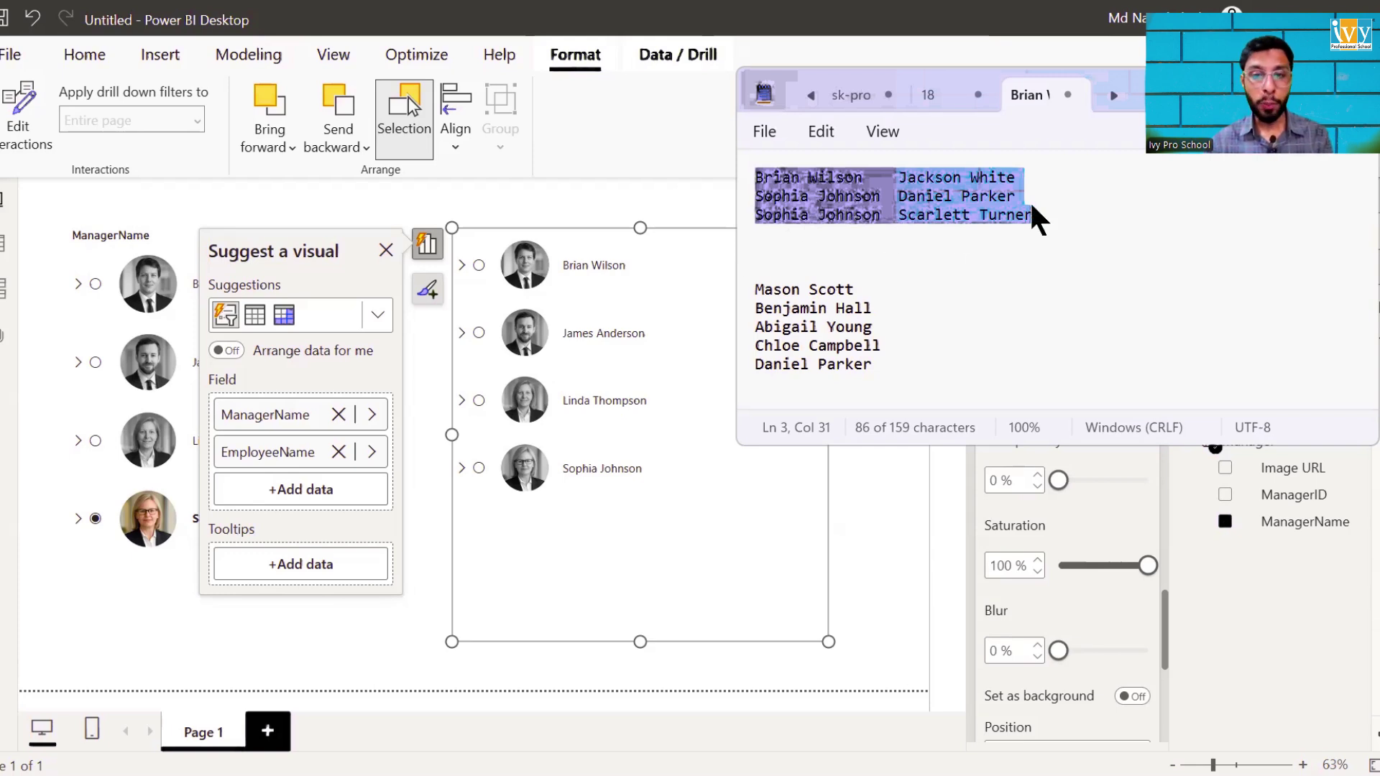
{"action": "key", "text": "alt+Tab"}
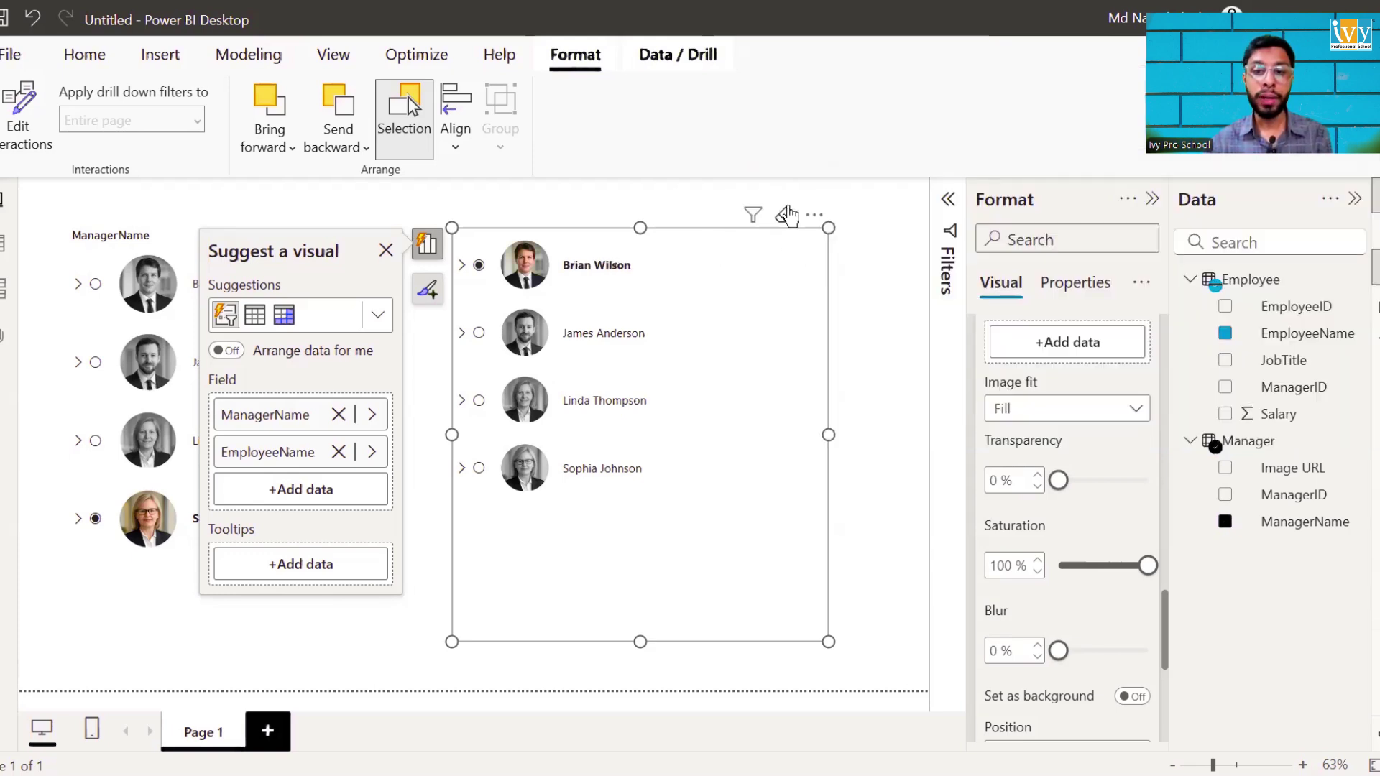
{"action": "left_click", "coordinate": [814, 215]}
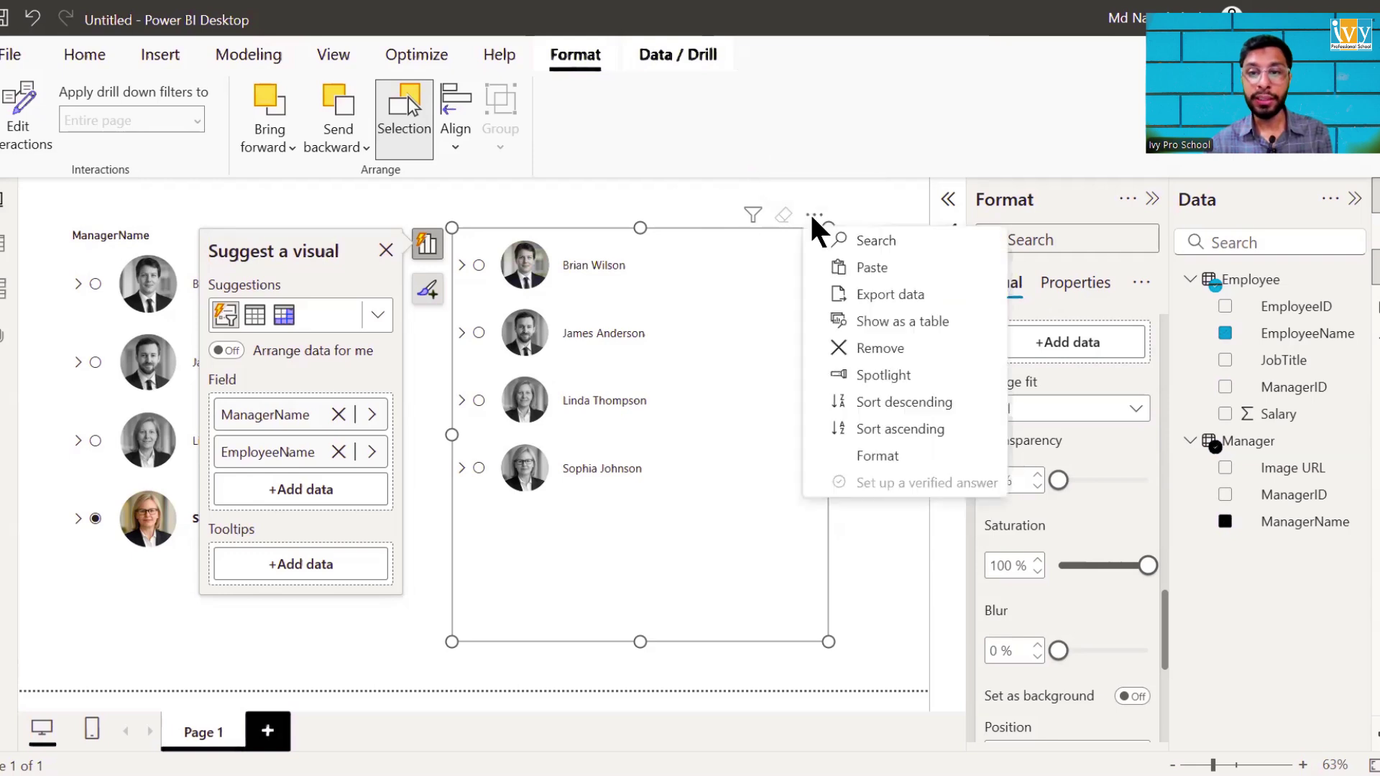
{"action": "left_click", "coordinate": [850, 268]}
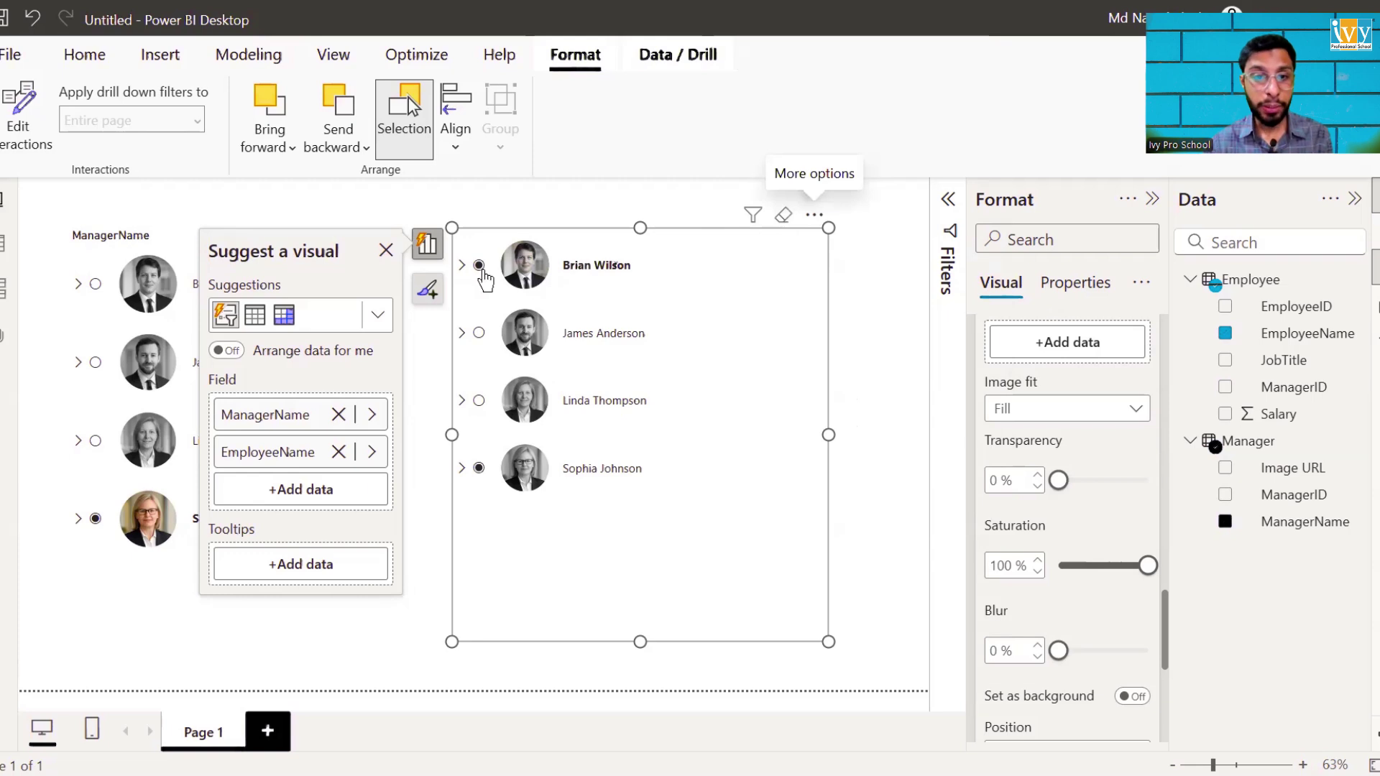
Expand the first and fourth managers to examine which employees the paste selected, and clear the slicer selection.
{"action": "left_click", "coordinate": [462, 265]}
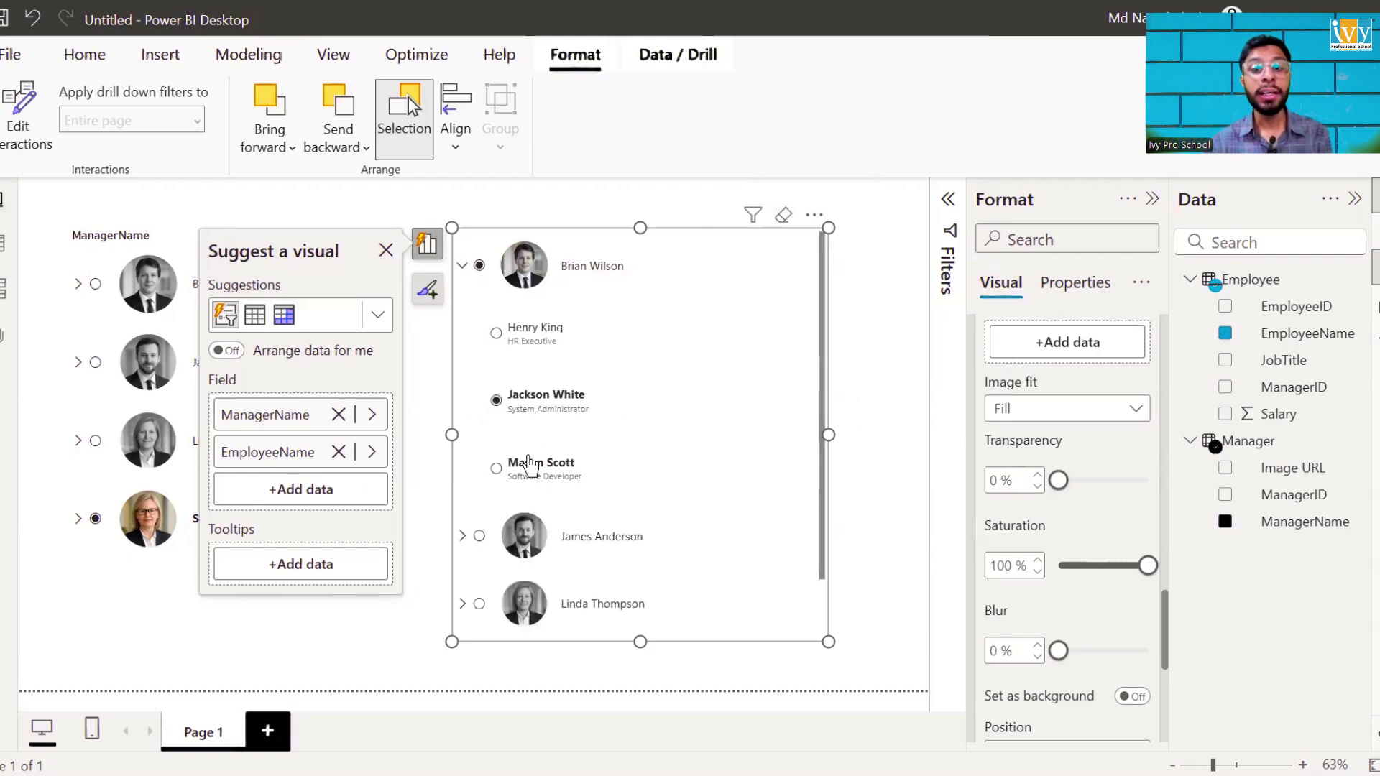
{"action": "scroll", "coordinate": [530, 464], "scroll_direction": "down", "scroll_amount": 1}
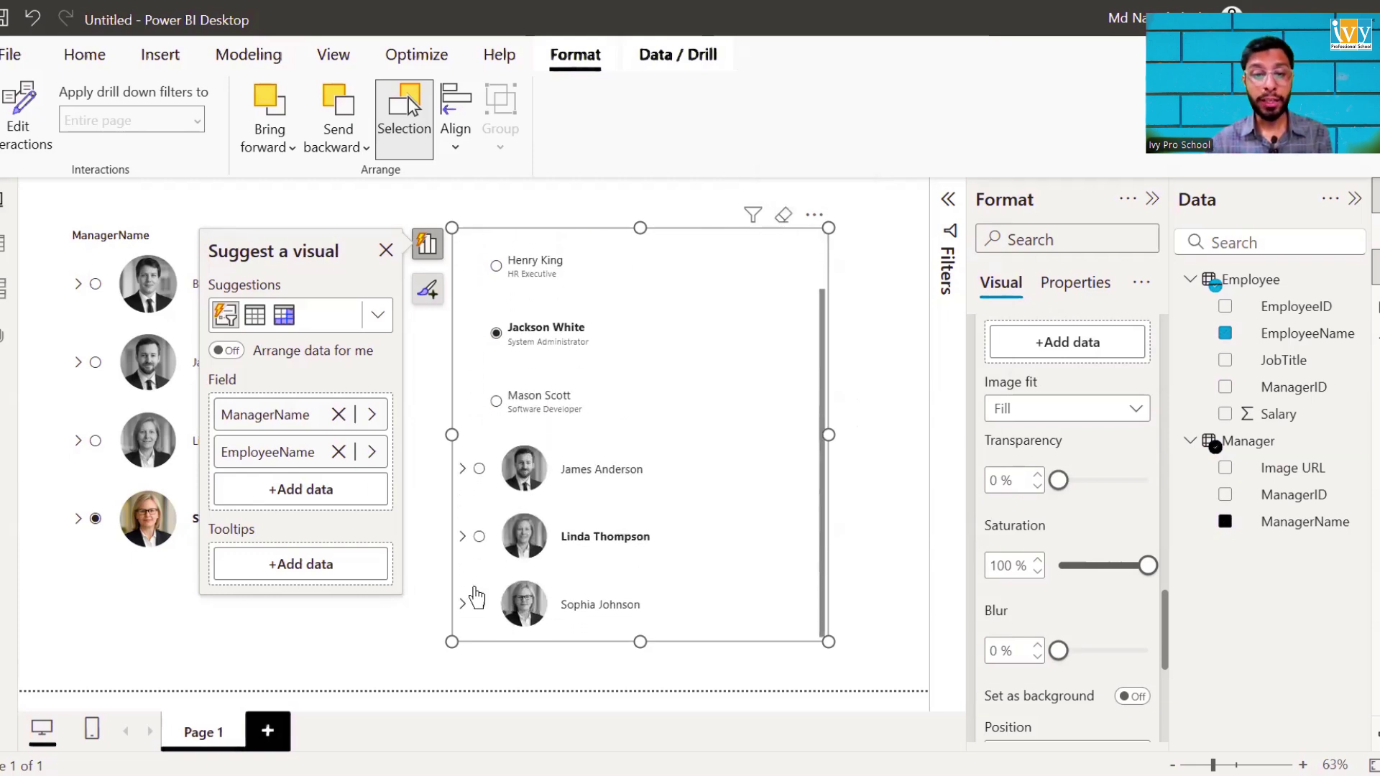
{"action": "left_click", "coordinate": [462, 605]}
{"action": "scroll", "coordinate": [570, 554], "scroll_direction": "down", "scroll_amount": 2}
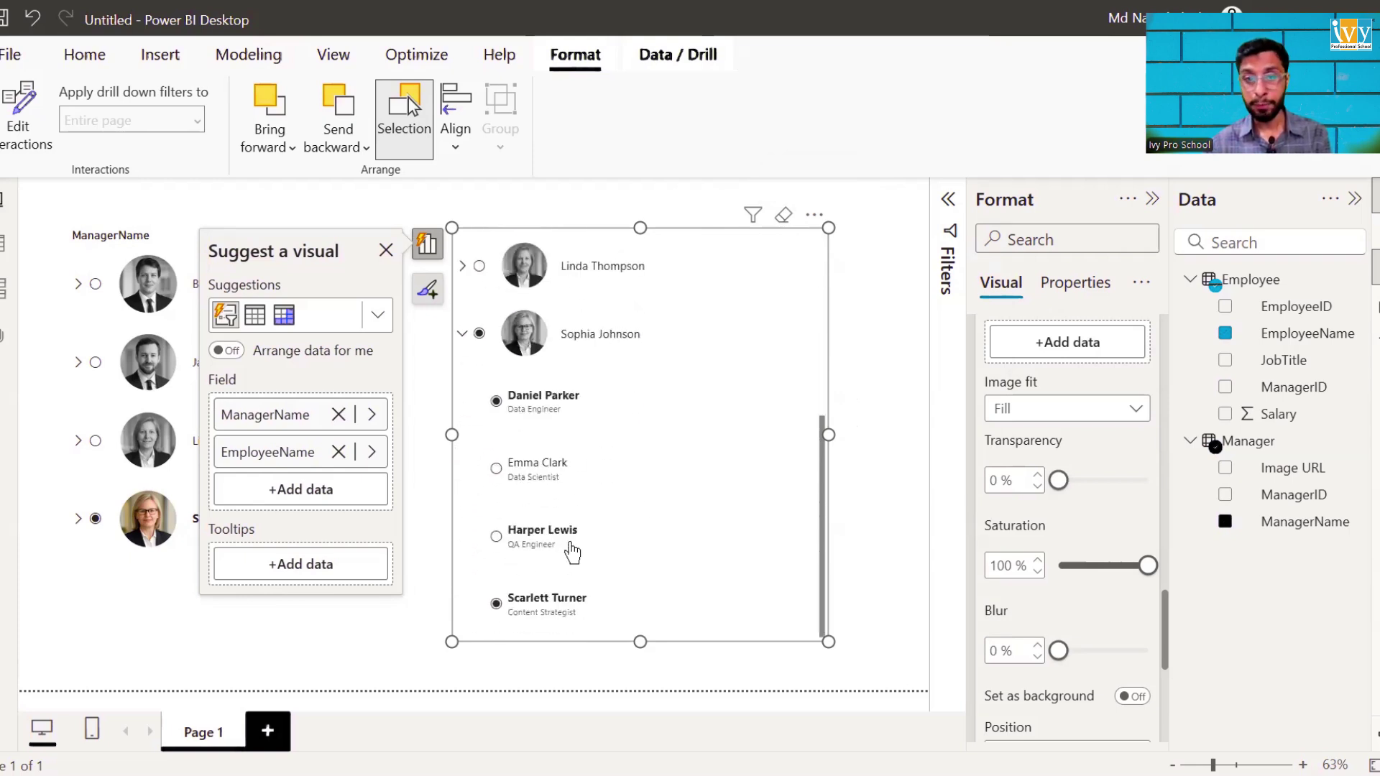
{"action": "scroll", "coordinate": [571, 550], "scroll_direction": "up", "scroll_amount": 4}
{"action": "left_click", "coordinate": [786, 222]}
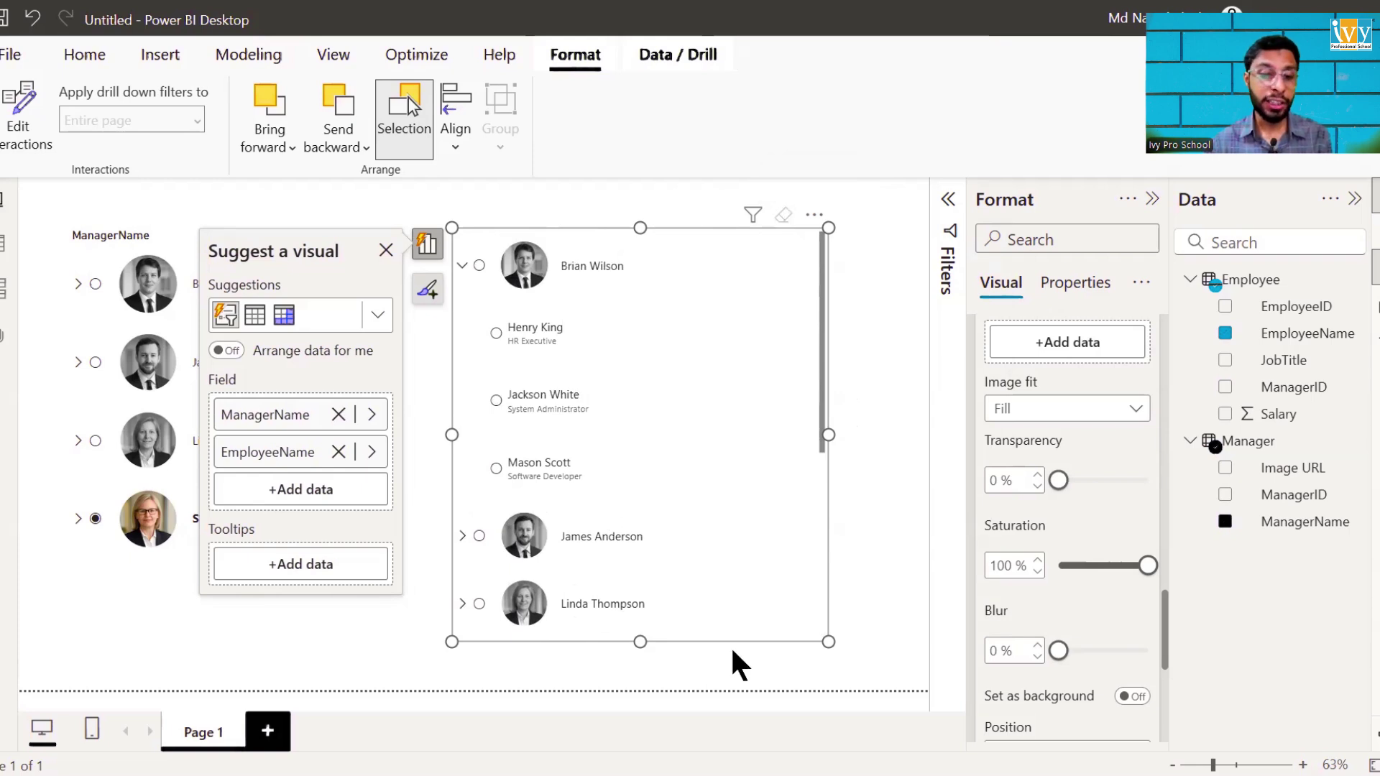
Add a new report page and insert a List Slicer with the EmployeeName field on it.
{"action": "left_click", "coordinate": [269, 733]}
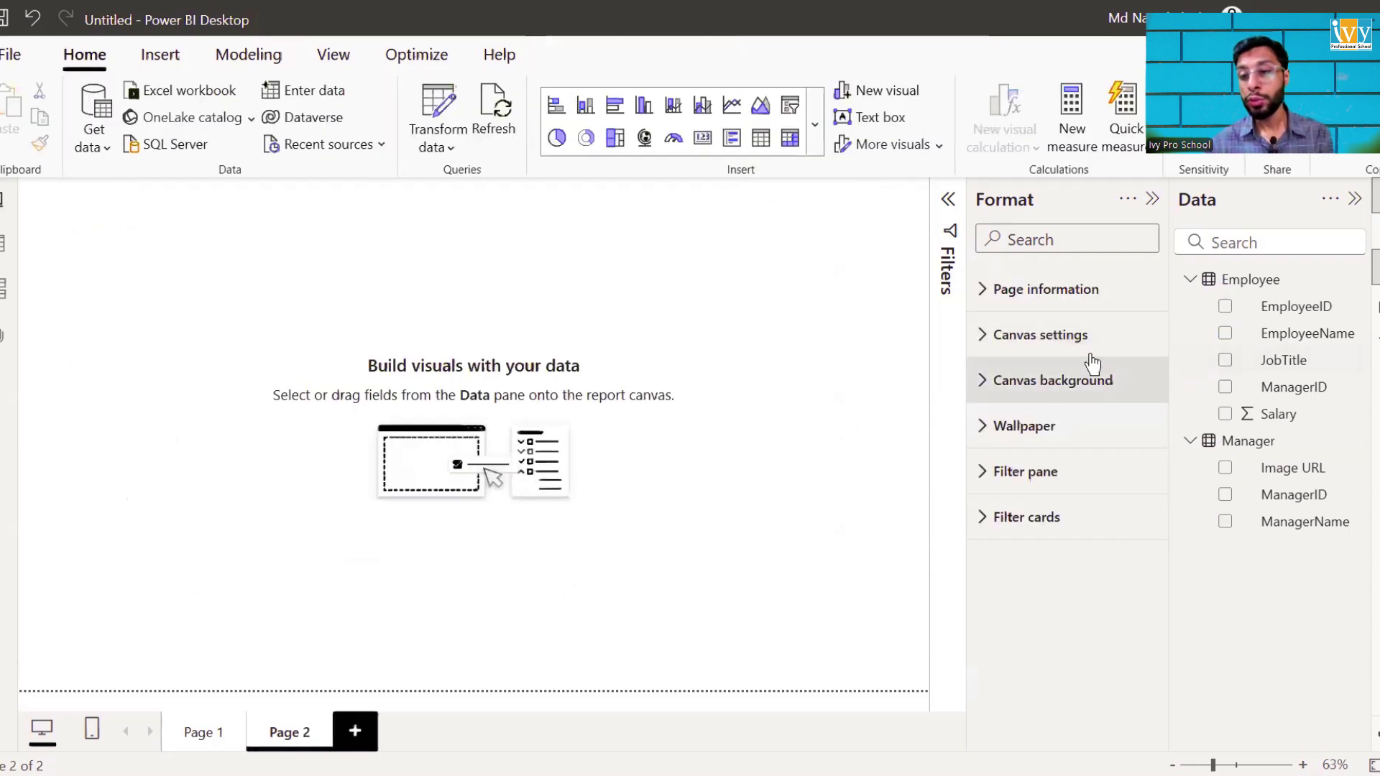
{"action": "left_click", "coordinate": [814, 125]}
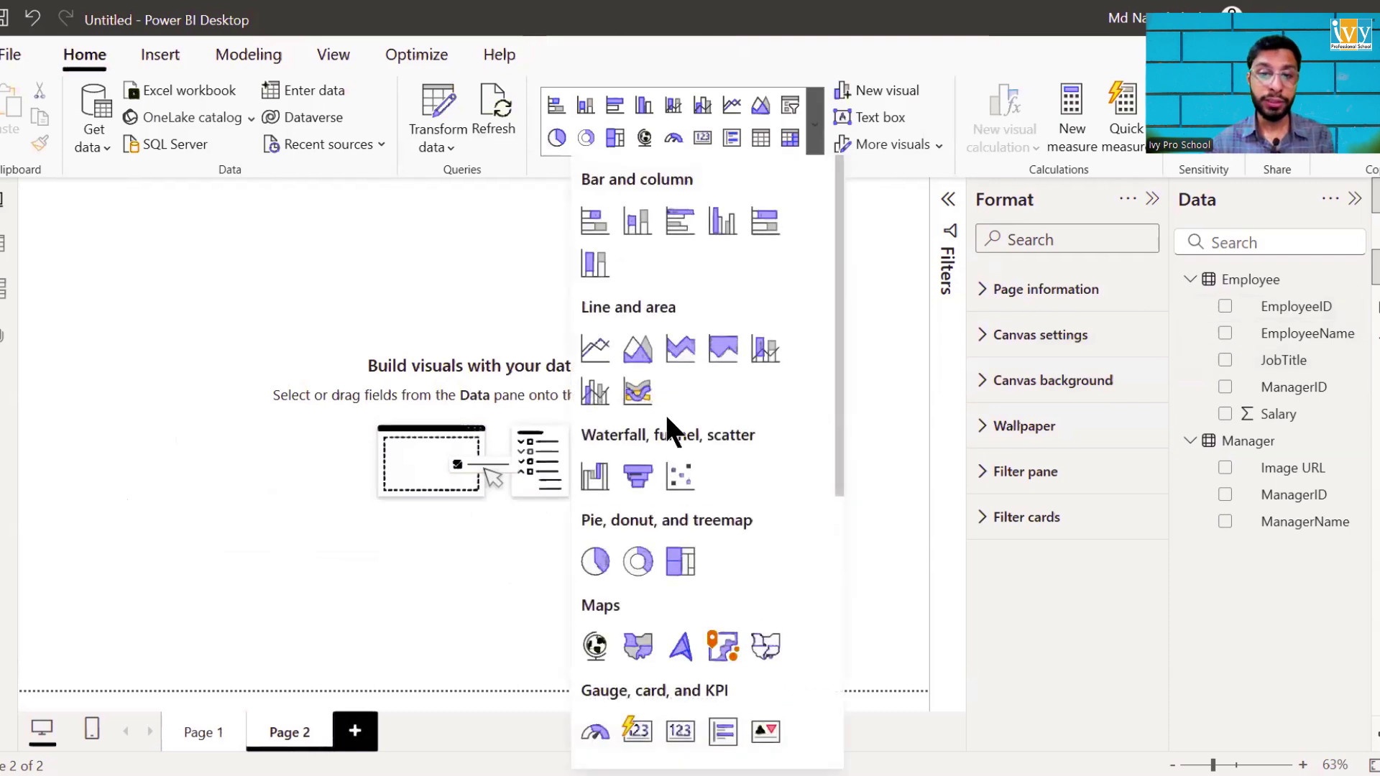
{"action": "scroll", "coordinate": [650, 432], "scroll_direction": "down", "scroll_amount": 5}
{"action": "scroll", "coordinate": [651, 431], "scroll_direction": "down", "scroll_amount": 1}
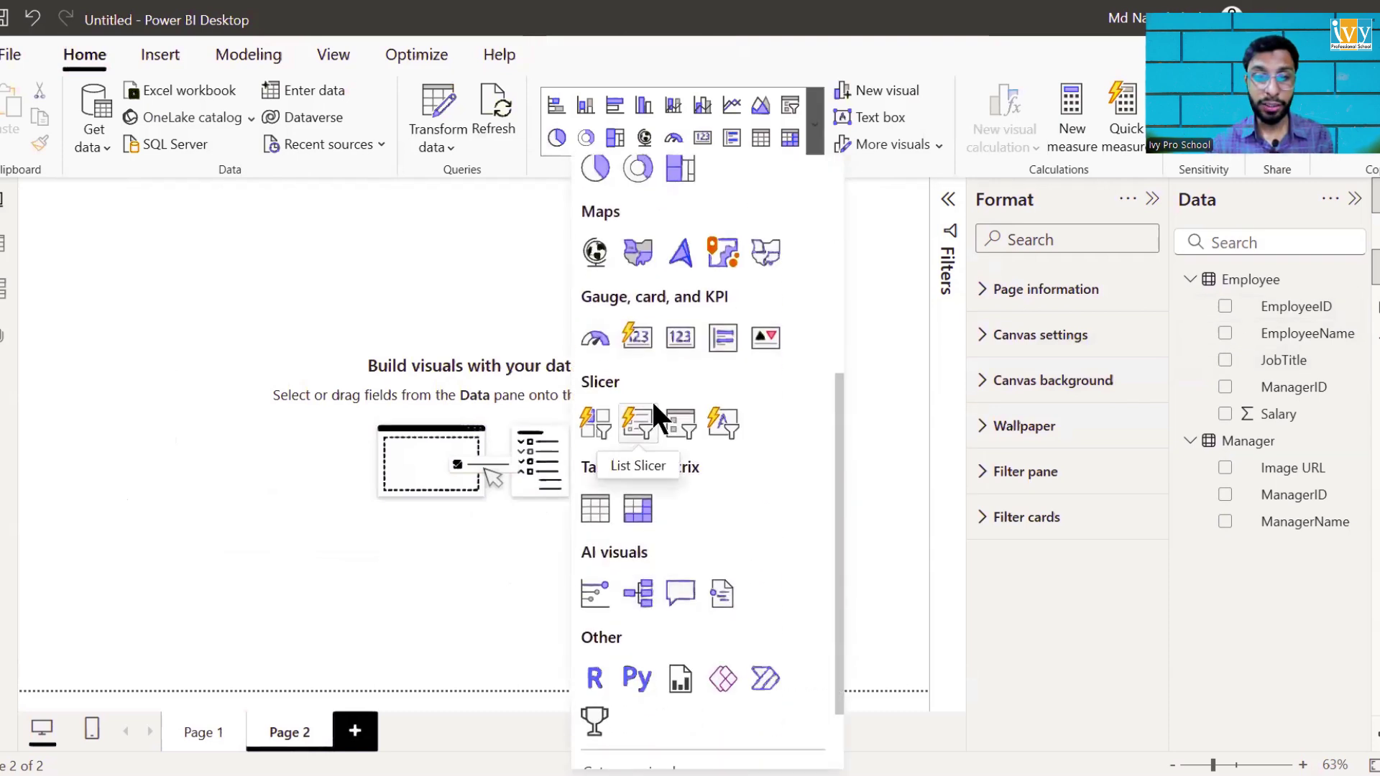
{"action": "left_click", "coordinate": [645, 419]}
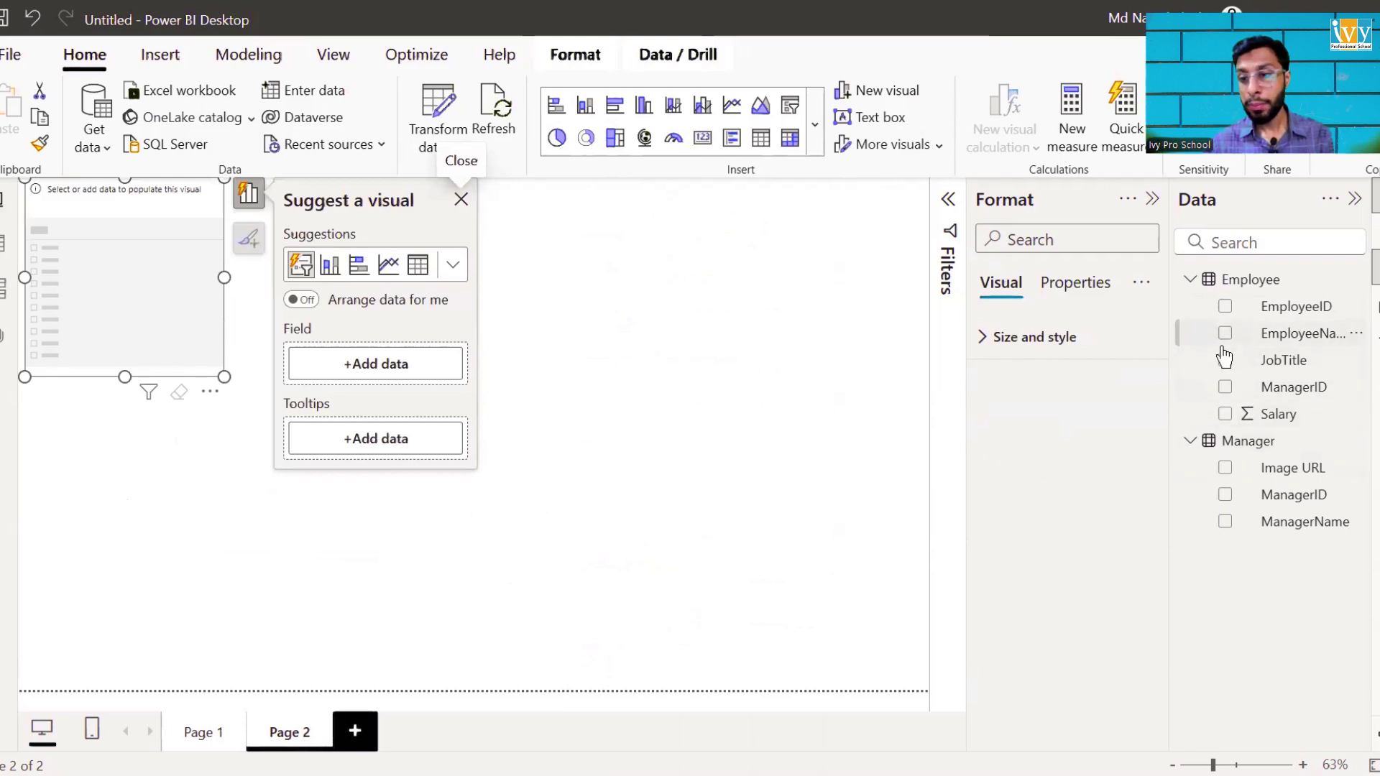
{"action": "left_click", "coordinate": [1225, 334]}
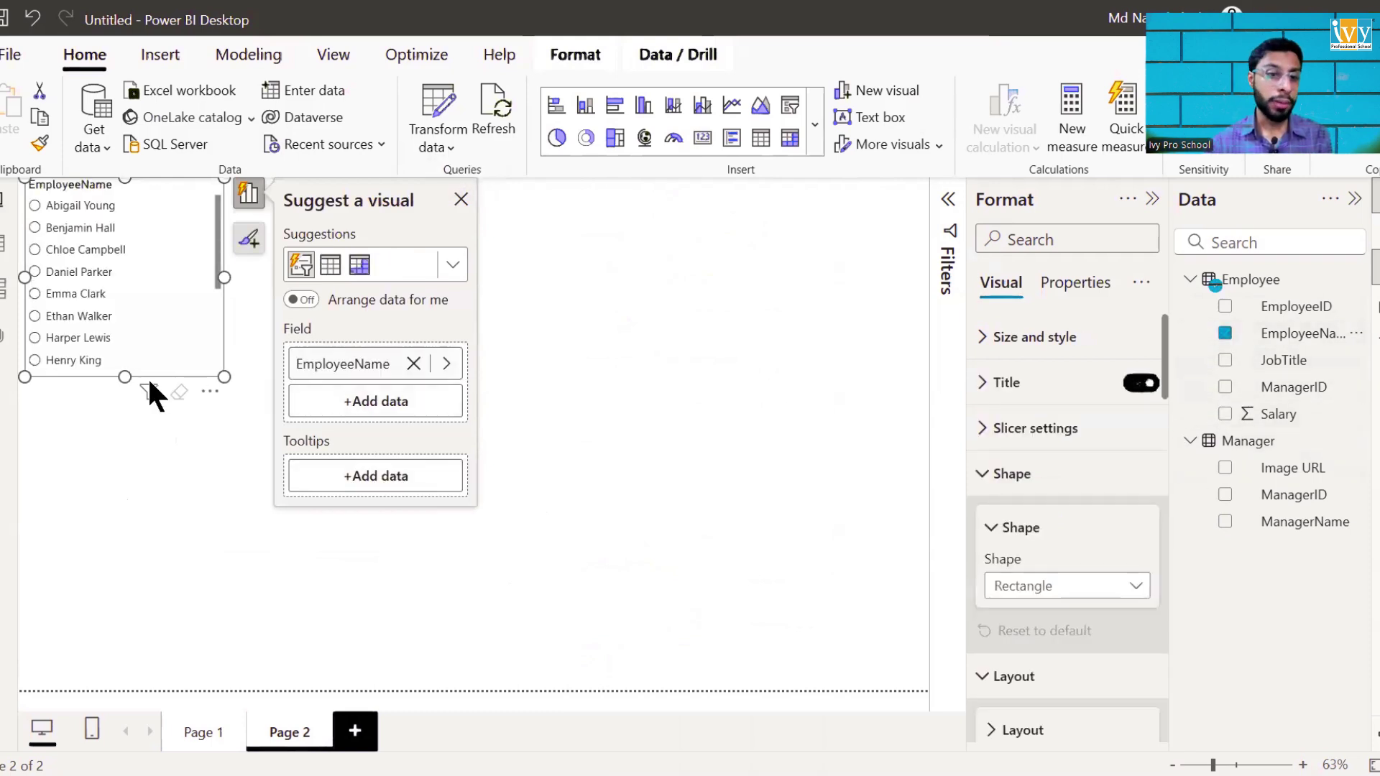
Make the EmployeeName slicer taller, and paste the five employee names copied from the Notepad text as its selection.
{"action": "left_click_drag", "start_coordinate": [127, 372], "coordinate": [126, 623]}
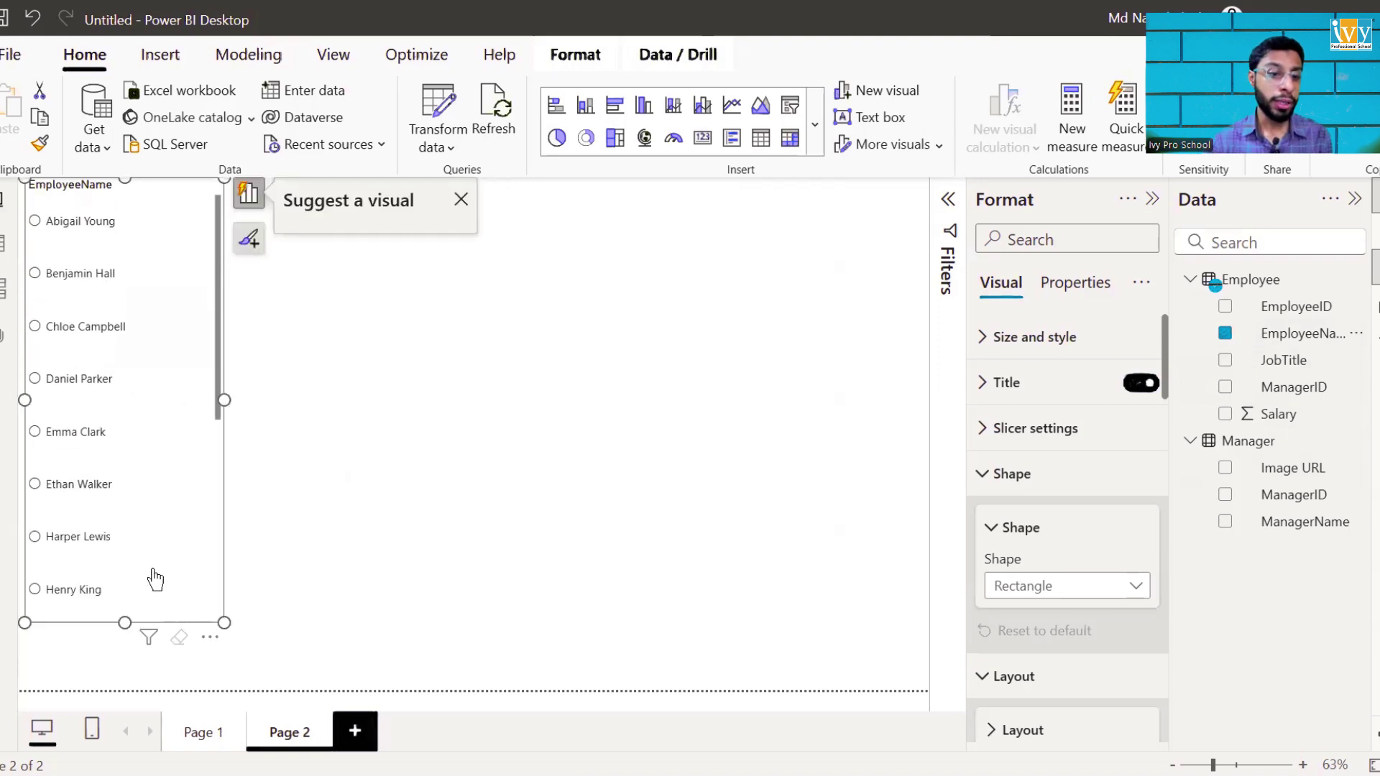
{"action": "left_click", "coordinate": [426, 600]}
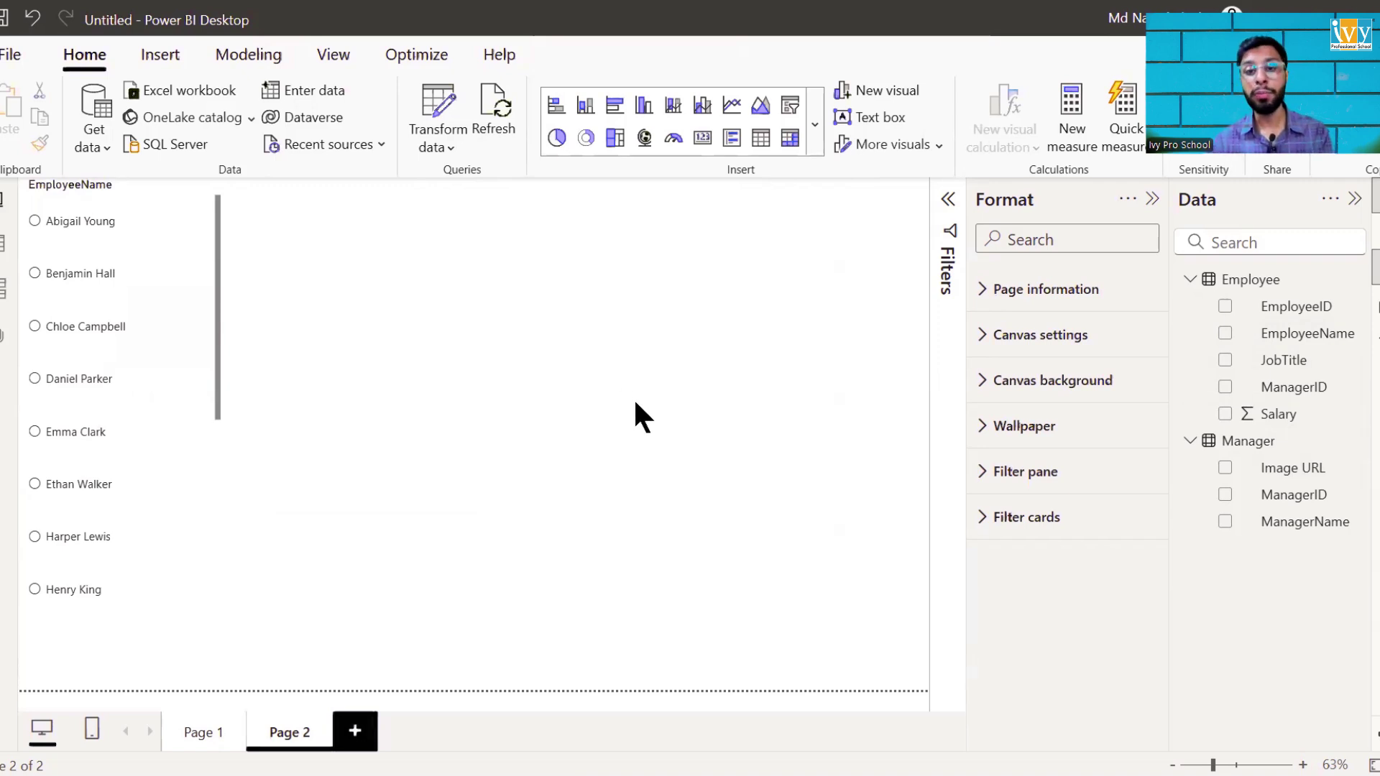
{"action": "key", "text": "alt+Tab"}
{"action": "left_click_drag", "start_coordinate": [872, 365], "coordinate": [741, 291]}
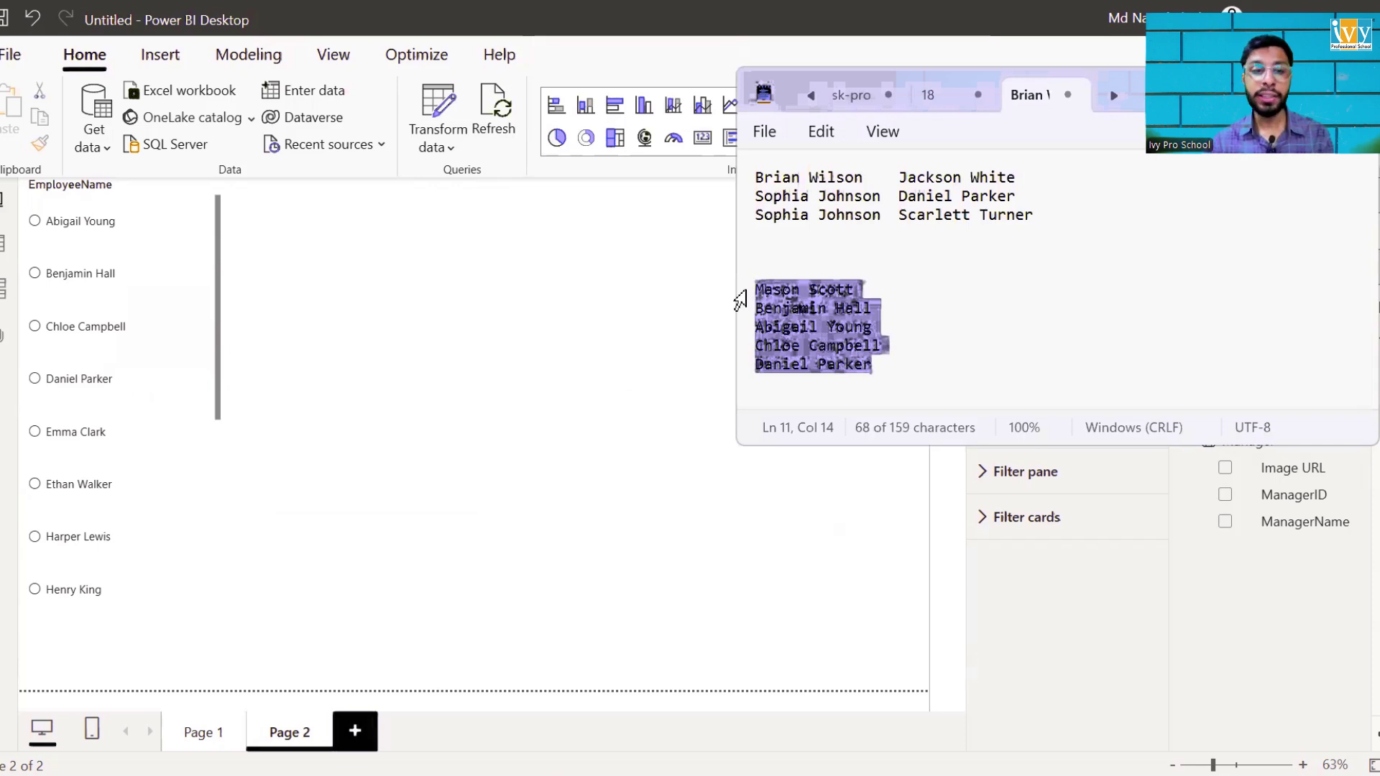
{"action": "left_click", "coordinate": [252, 288]}
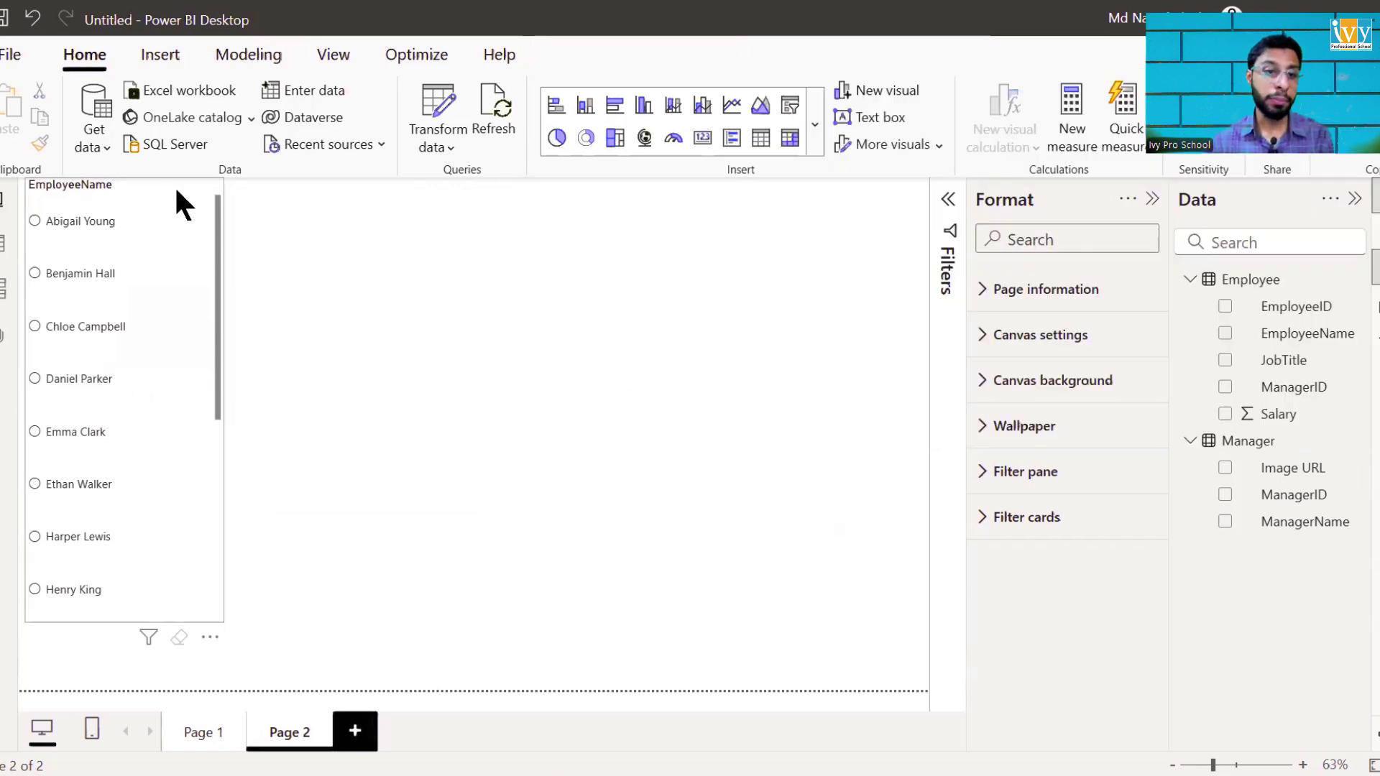
{"action": "left_click", "coordinate": [170, 184]}
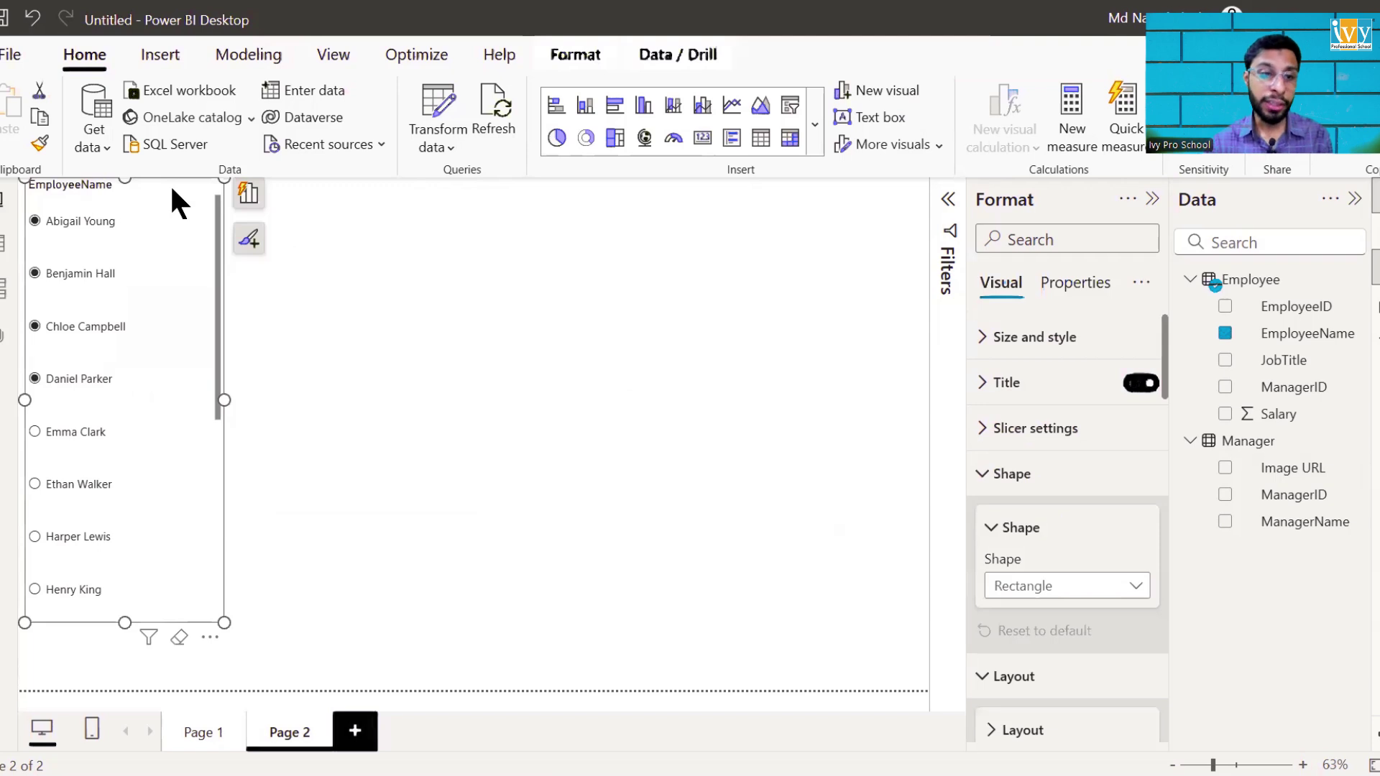
{"action": "scroll", "coordinate": [191, 324], "scroll_direction": "down", "scroll_amount": 5}
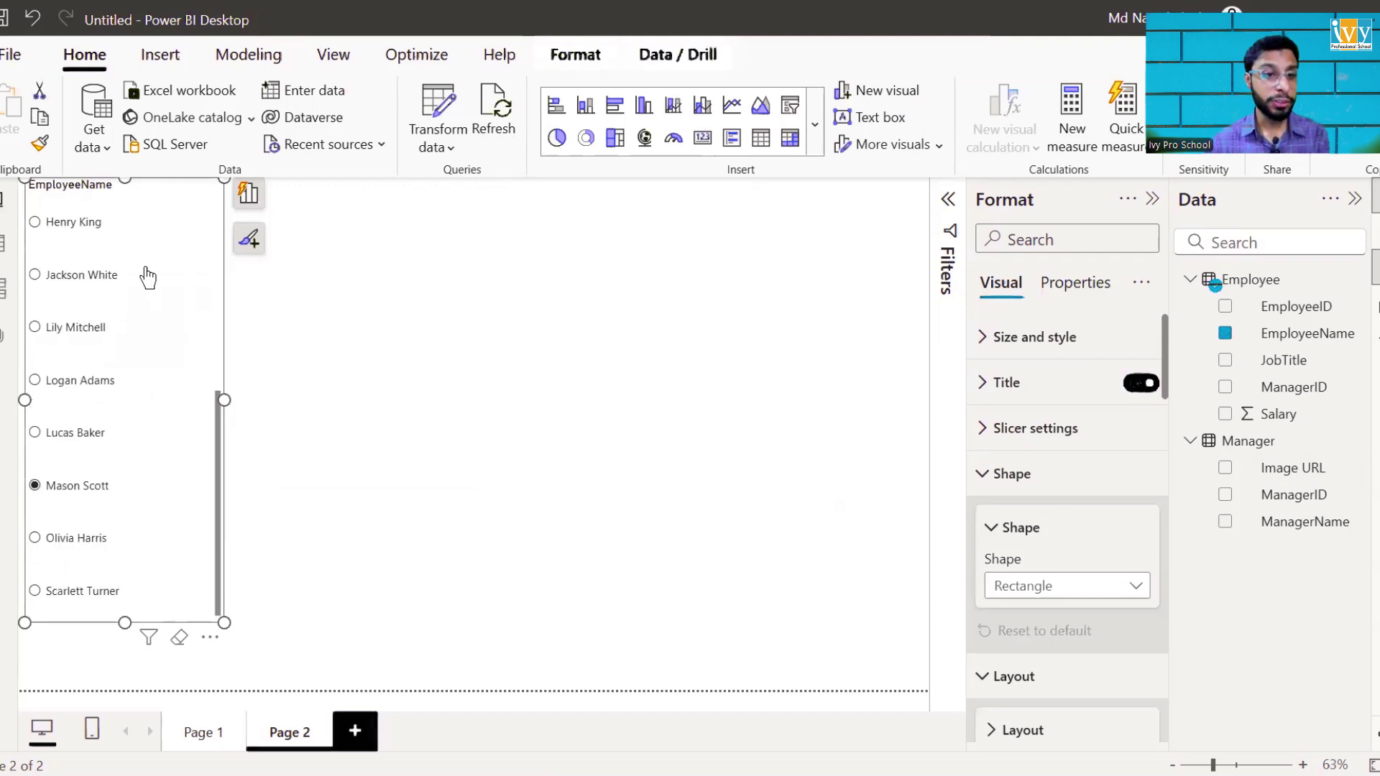
{"action": "scroll", "coordinate": [144, 324], "scroll_direction": "up", "scroll_amount": 5}
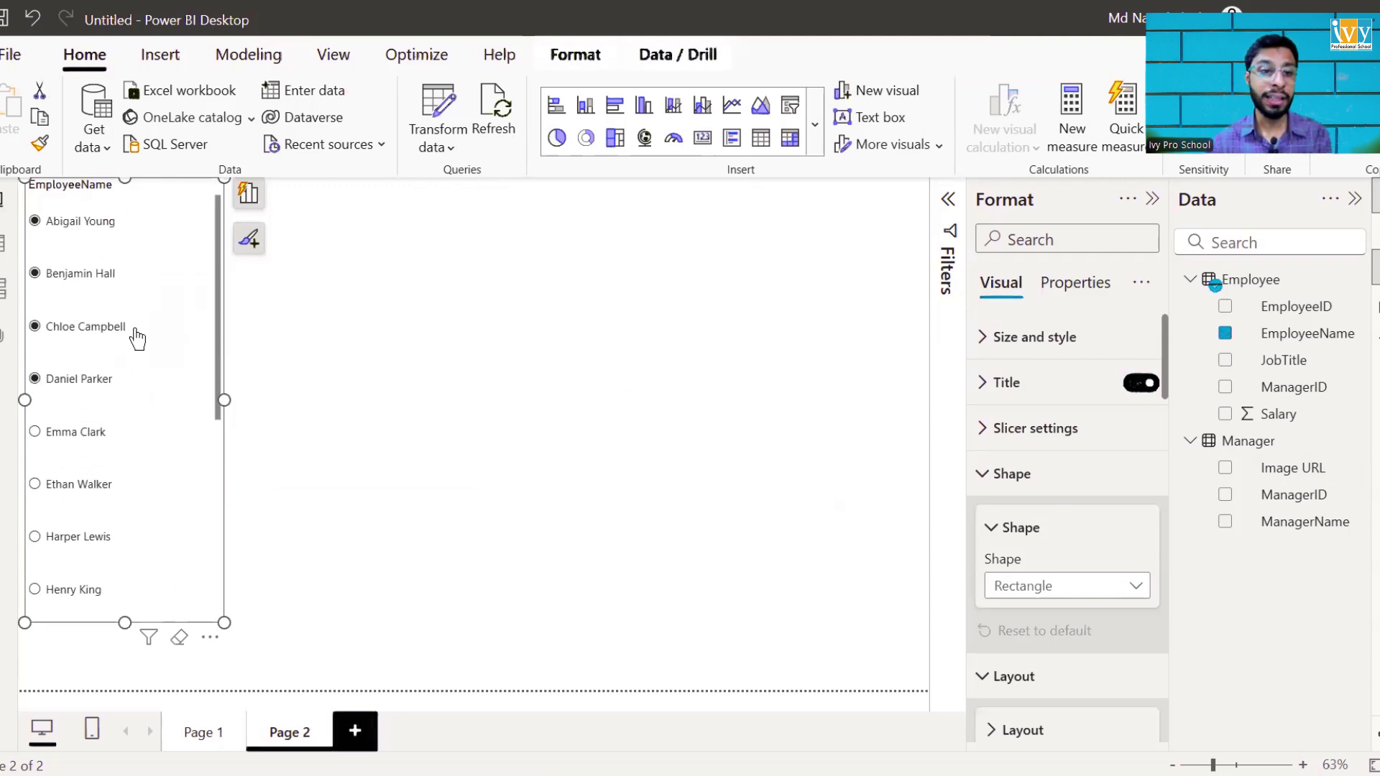
Lower the EmployeeName slicer's upper edge to uncover its header icons, and view its additional options including Paste.
{"action": "key", "text": "alt"}
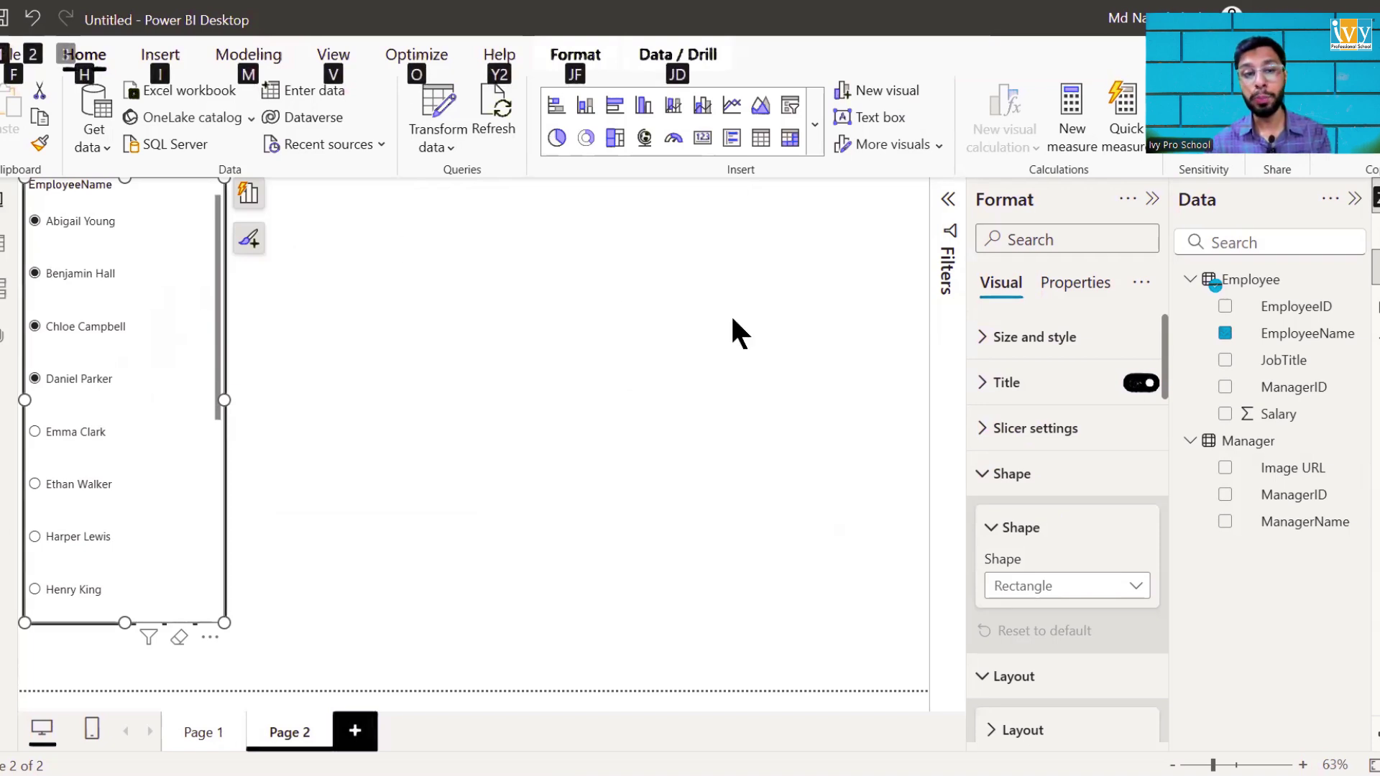
{"action": "key", "text": "alt+Tab"}
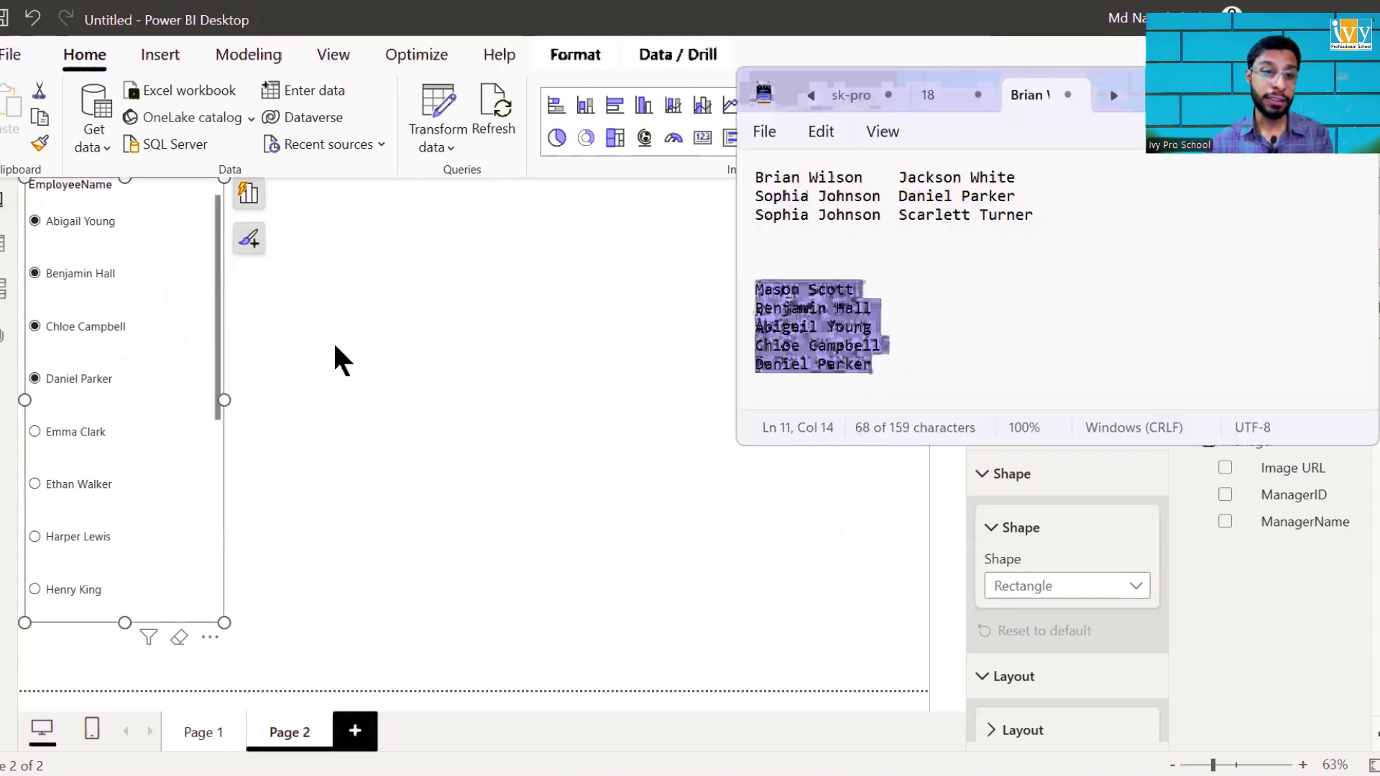
{"action": "left_click", "coordinate": [171, 172]}
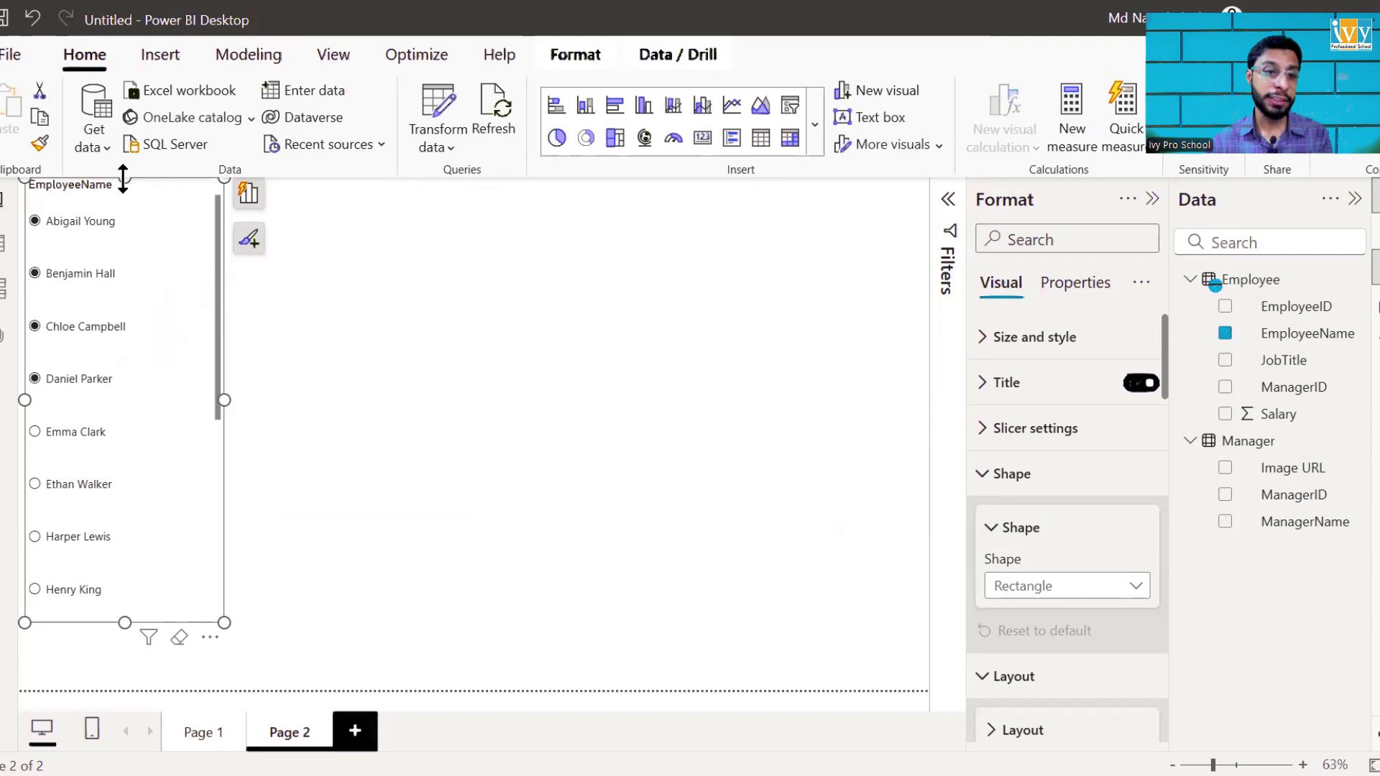
{"action": "left_click_drag", "start_coordinate": [123, 178], "coordinate": [124, 228]}
{"action": "left_click", "coordinate": [209, 216]}
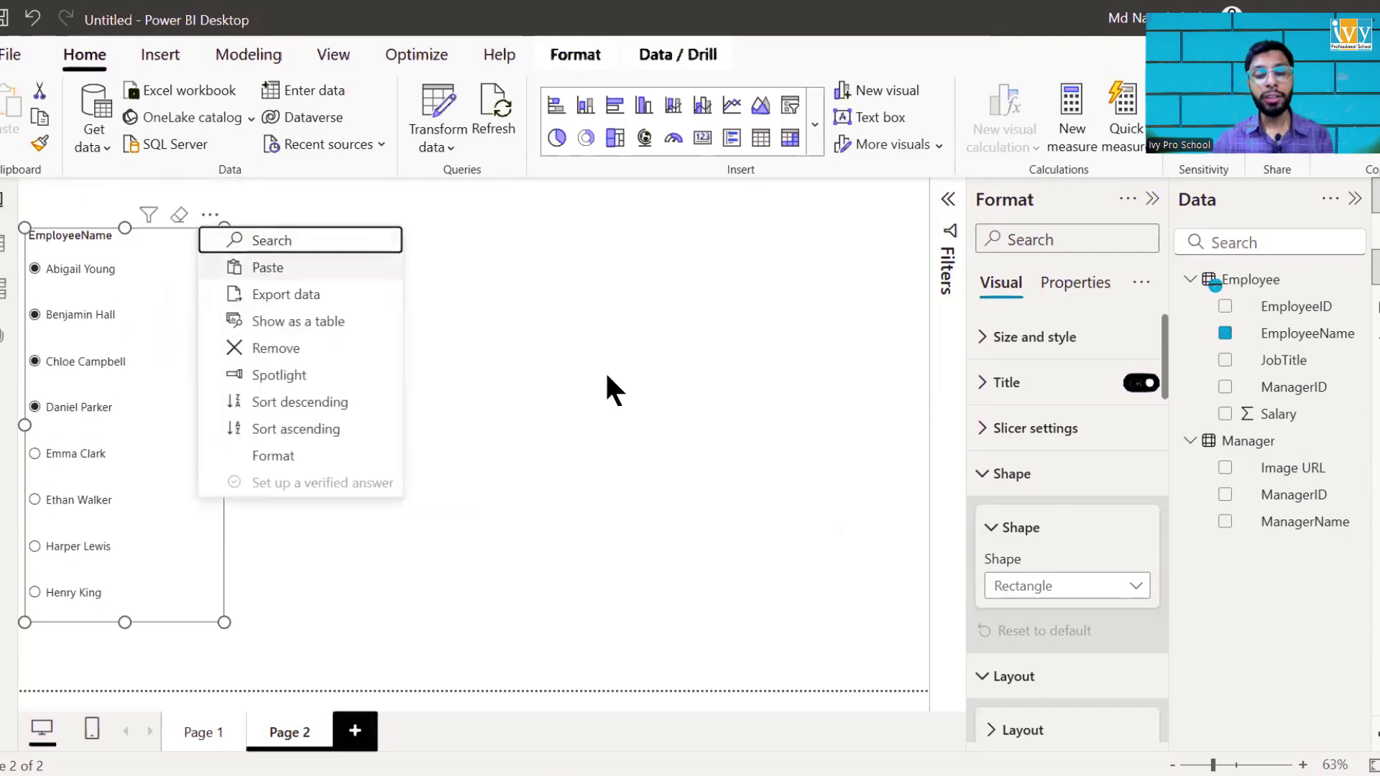
{"action": "left_click", "coordinate": [570, 537]}
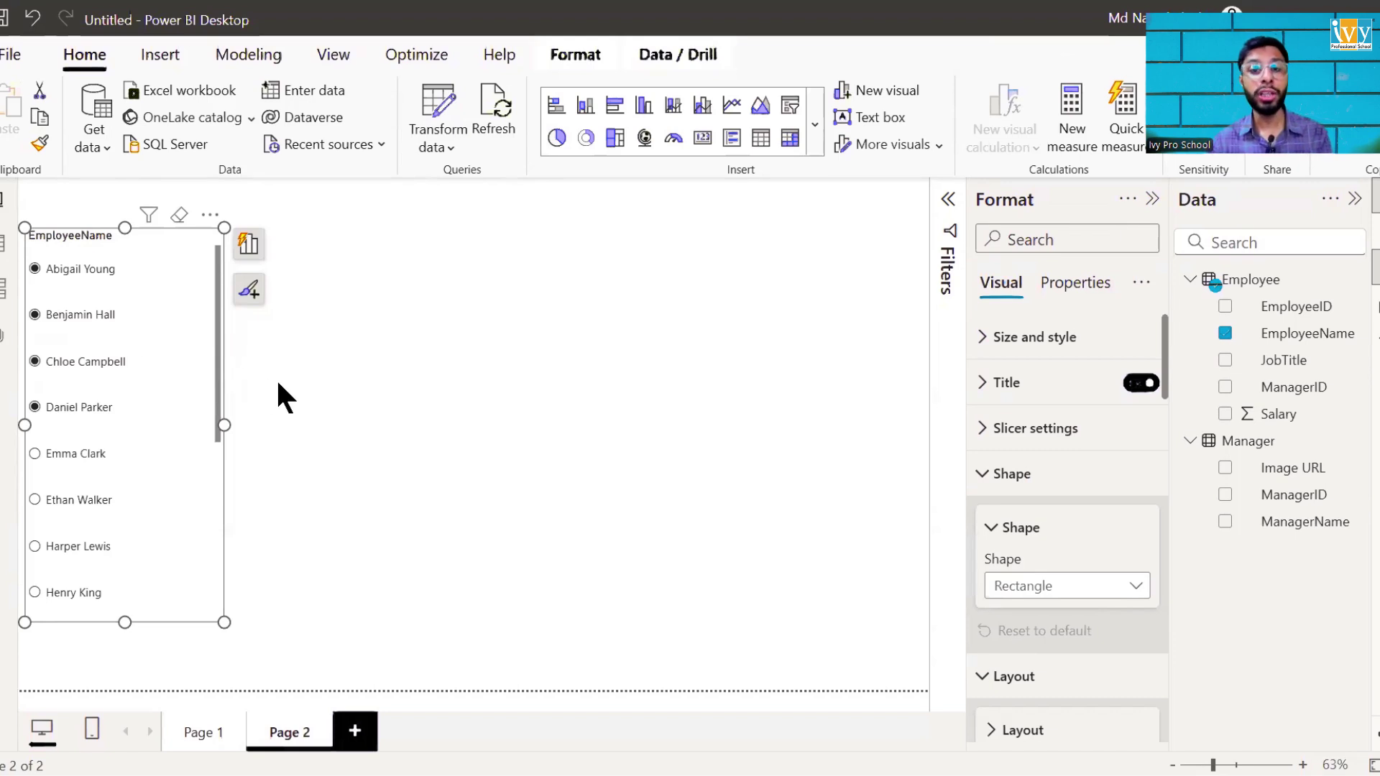
Return to Page 1, collapse the first manager in the second slicer, and expand the third manager's employee list.
{"action": "key", "text": "alt+Tab"}
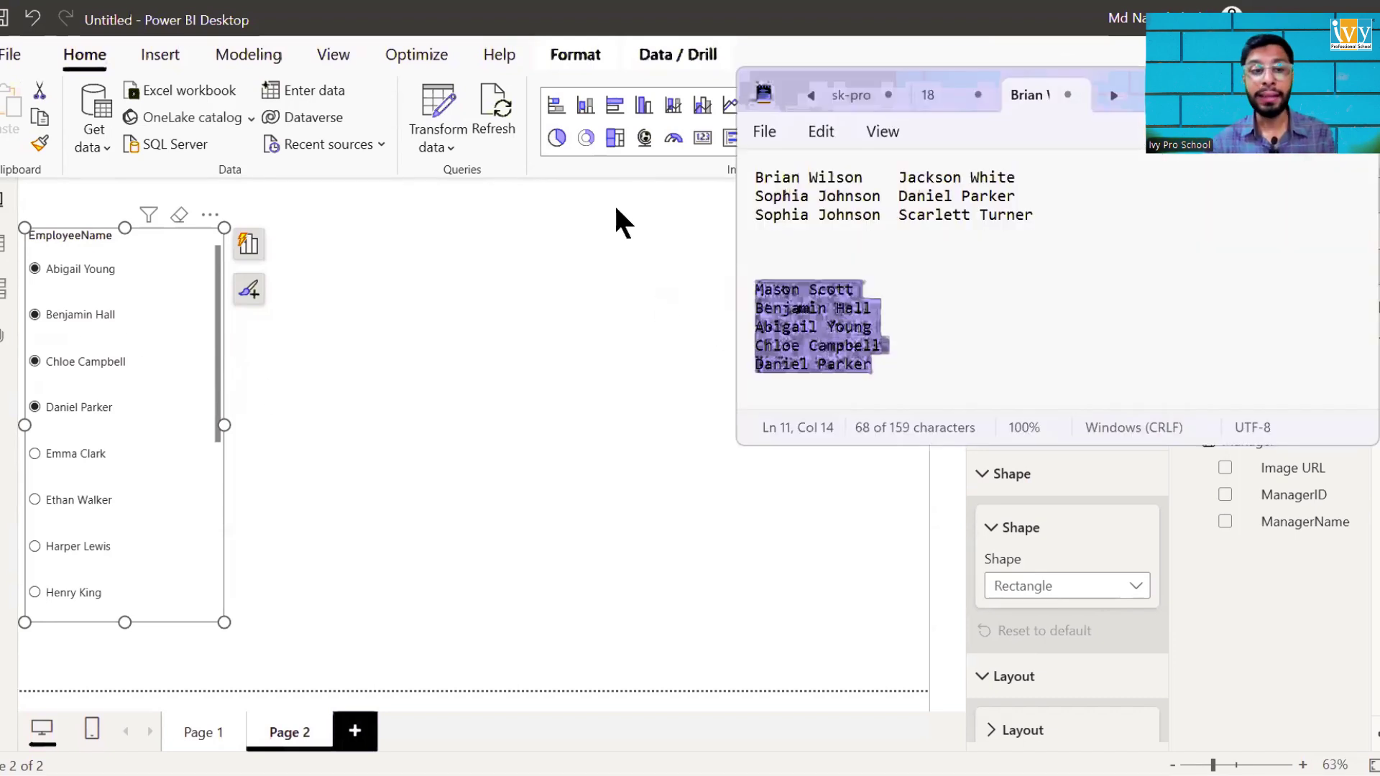
{"action": "left_click", "coordinate": [204, 733]}
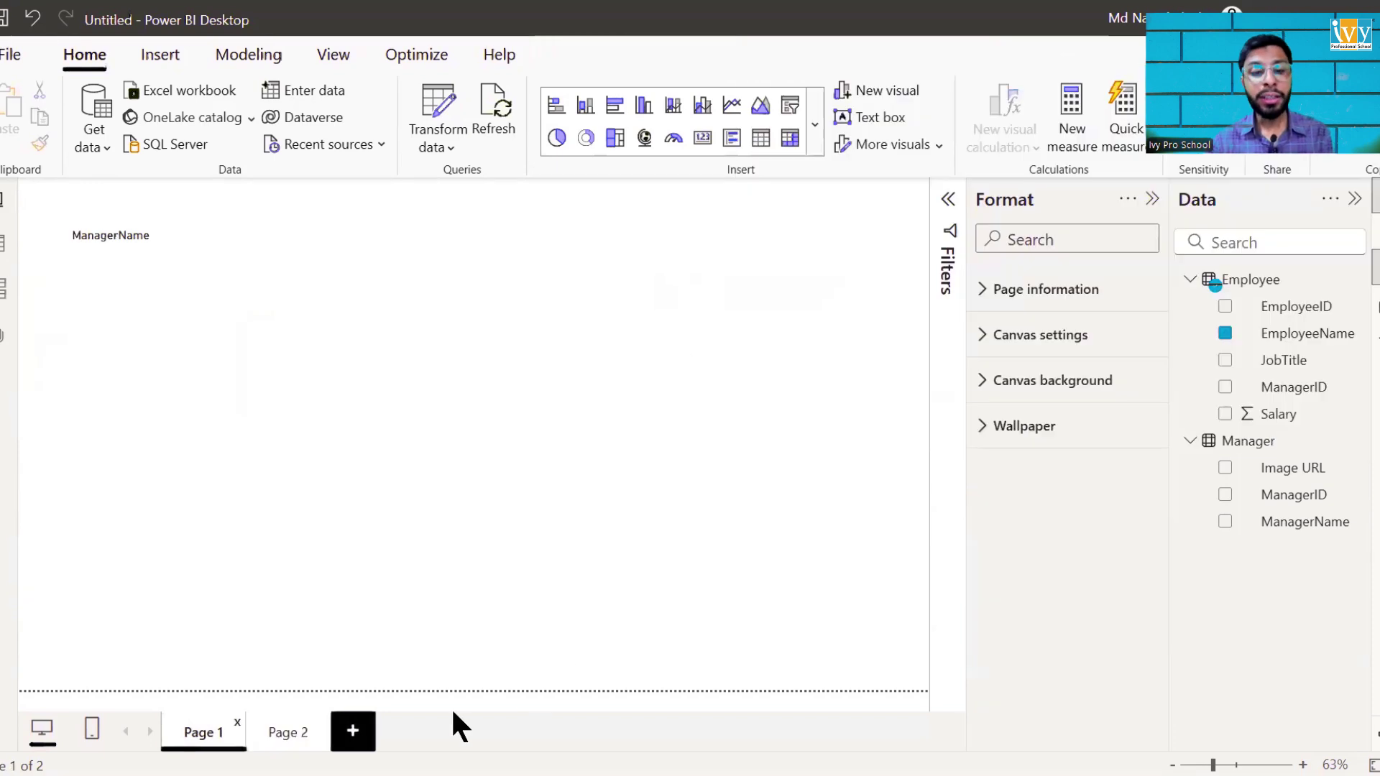
{"action": "left_click", "coordinate": [463, 269]}
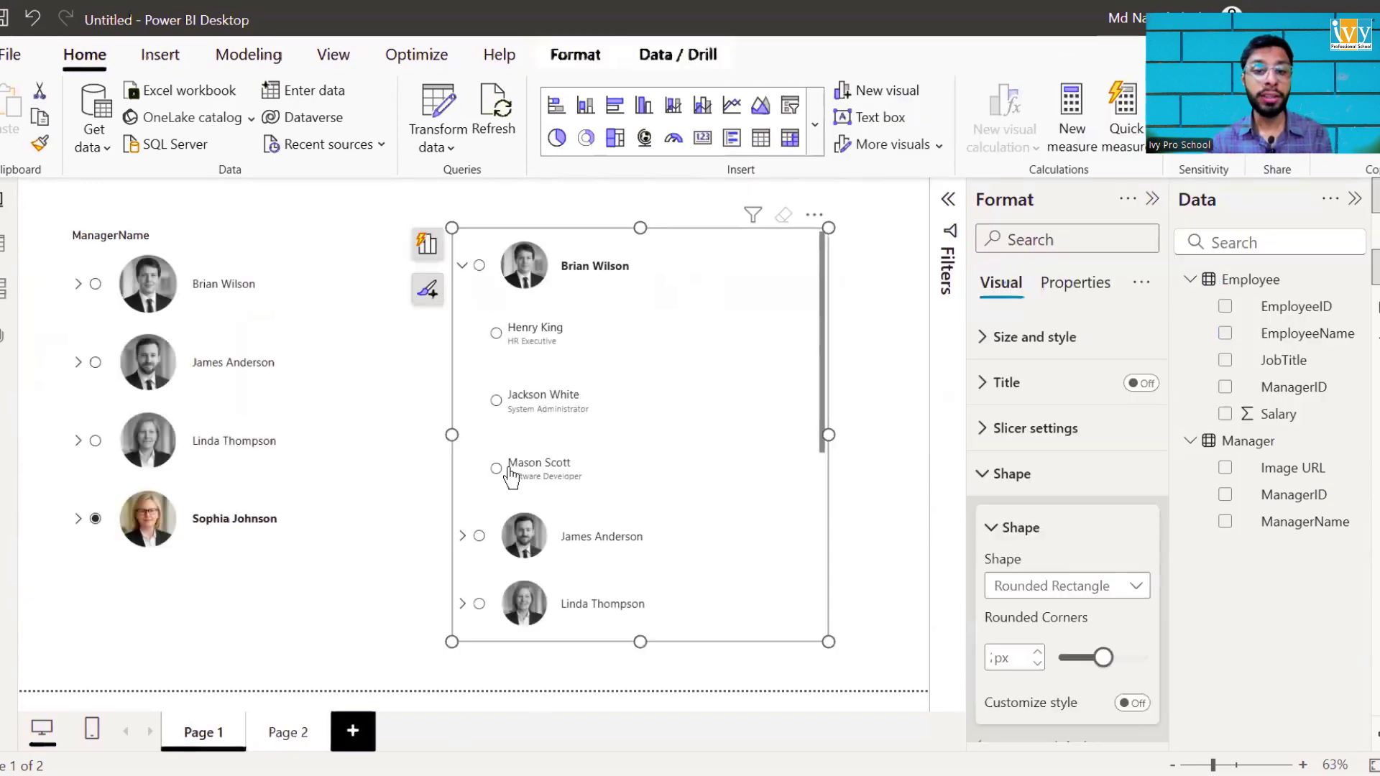
{"action": "left_click", "coordinate": [463, 268]}
{"action": "left_click", "coordinate": [466, 403]}
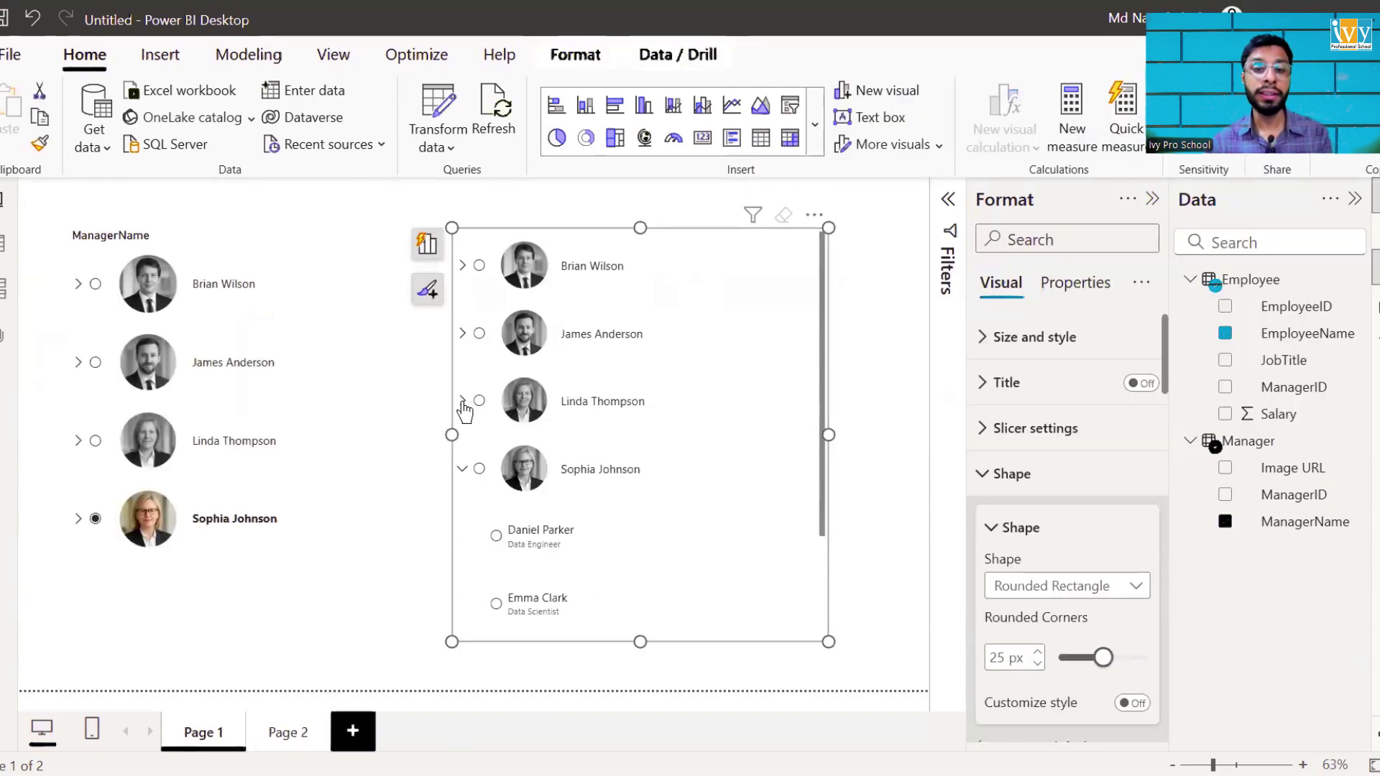
{"action": "scroll", "coordinate": [612, 433], "scroll_direction": "down", "scroll_amount": 3}
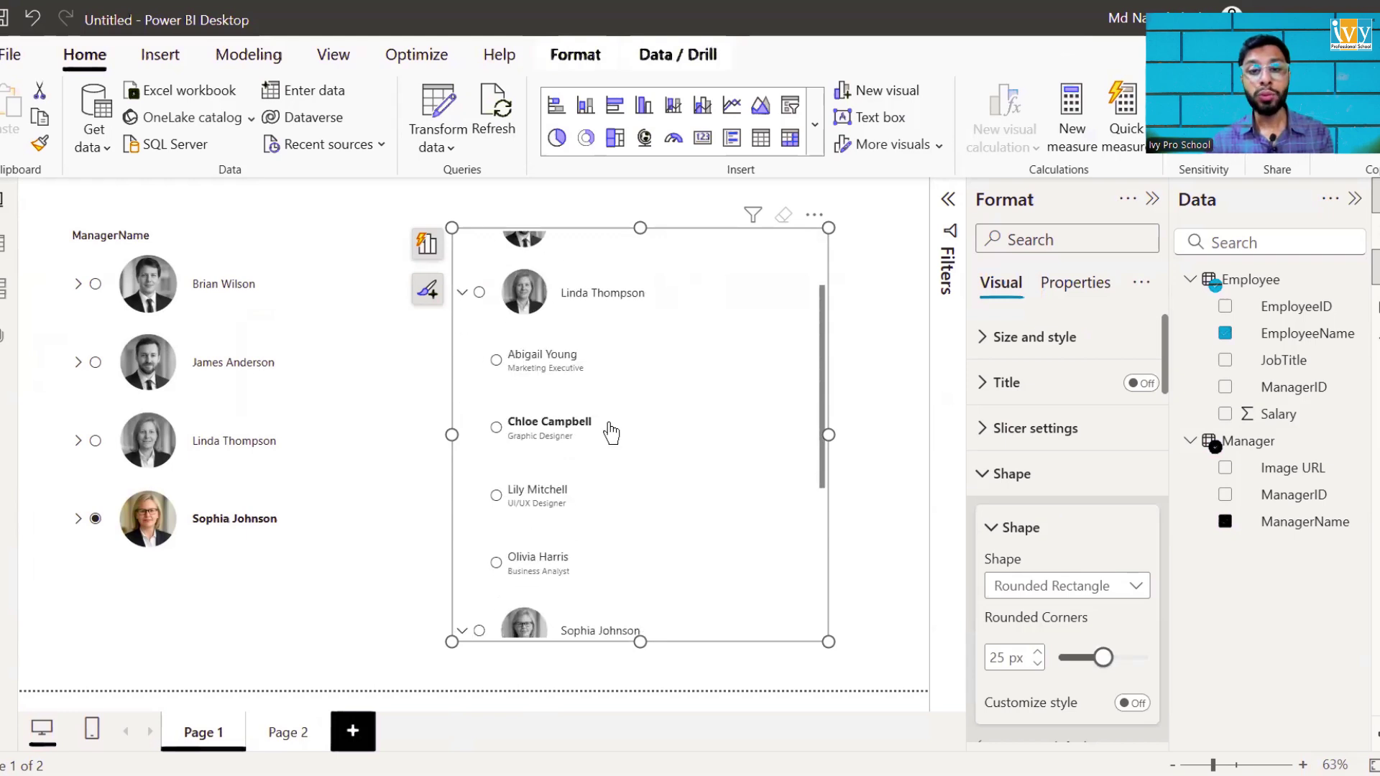
Add a fourth line to the Notepad name pairs with the third manager's name and that manager's third listed employee.
{"action": "key", "text": "alt+Tab"}
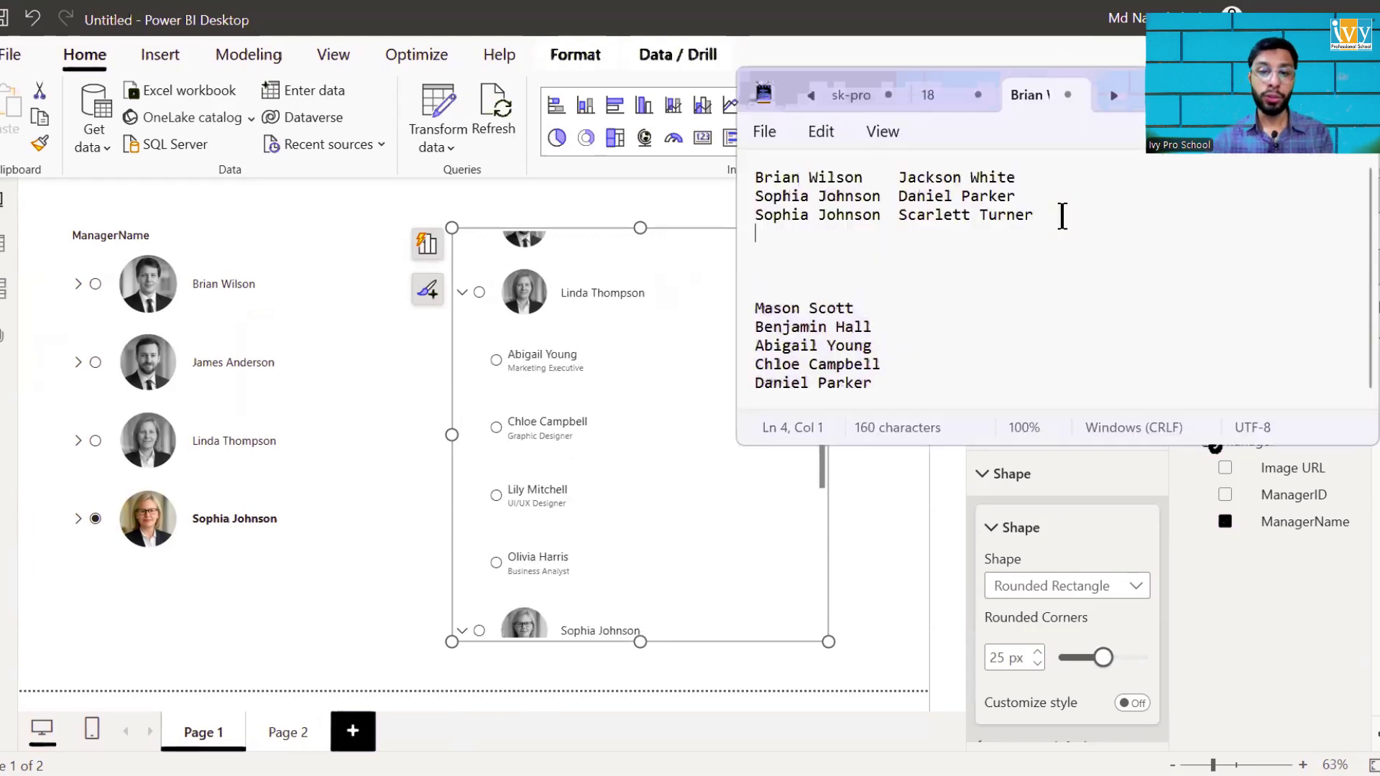
{"action": "type", "text": "linda "}
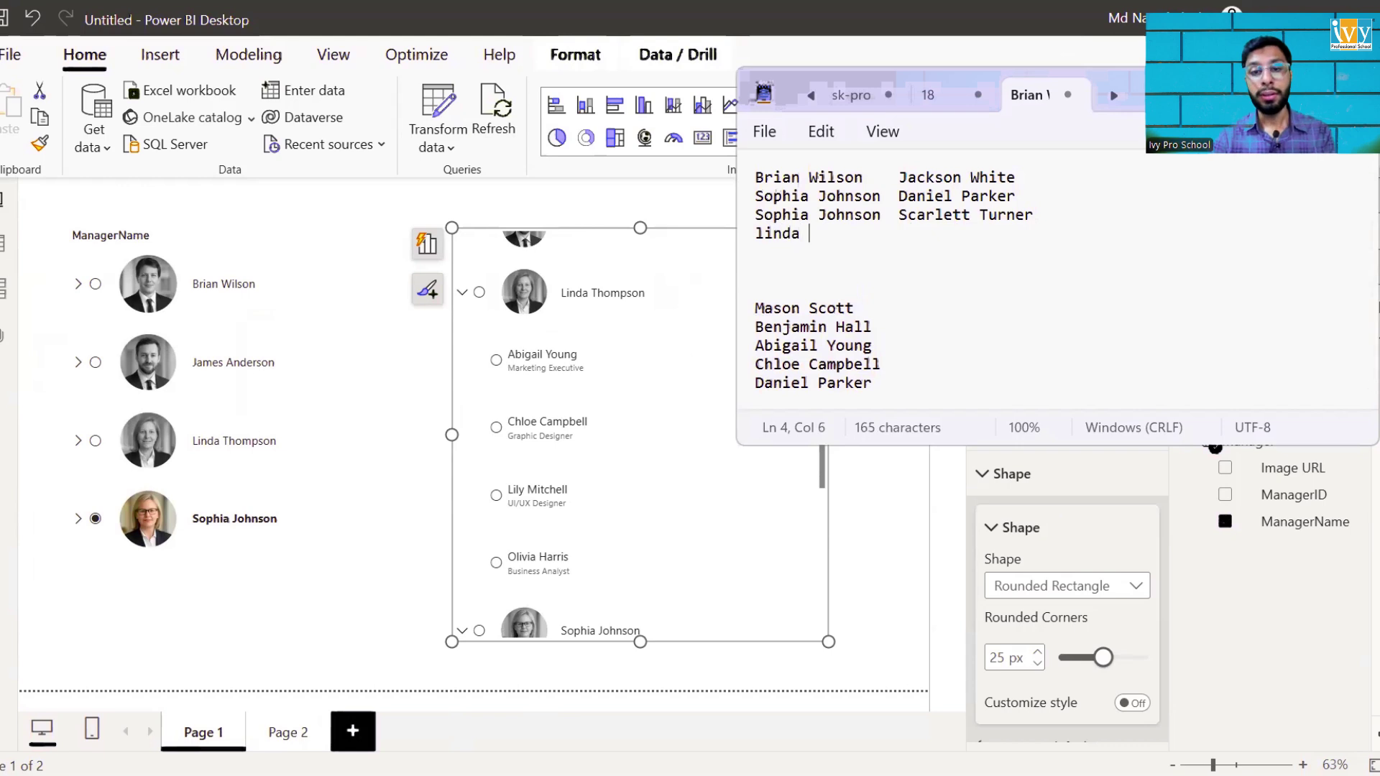
{"action": "type", "text": "Thompson"}
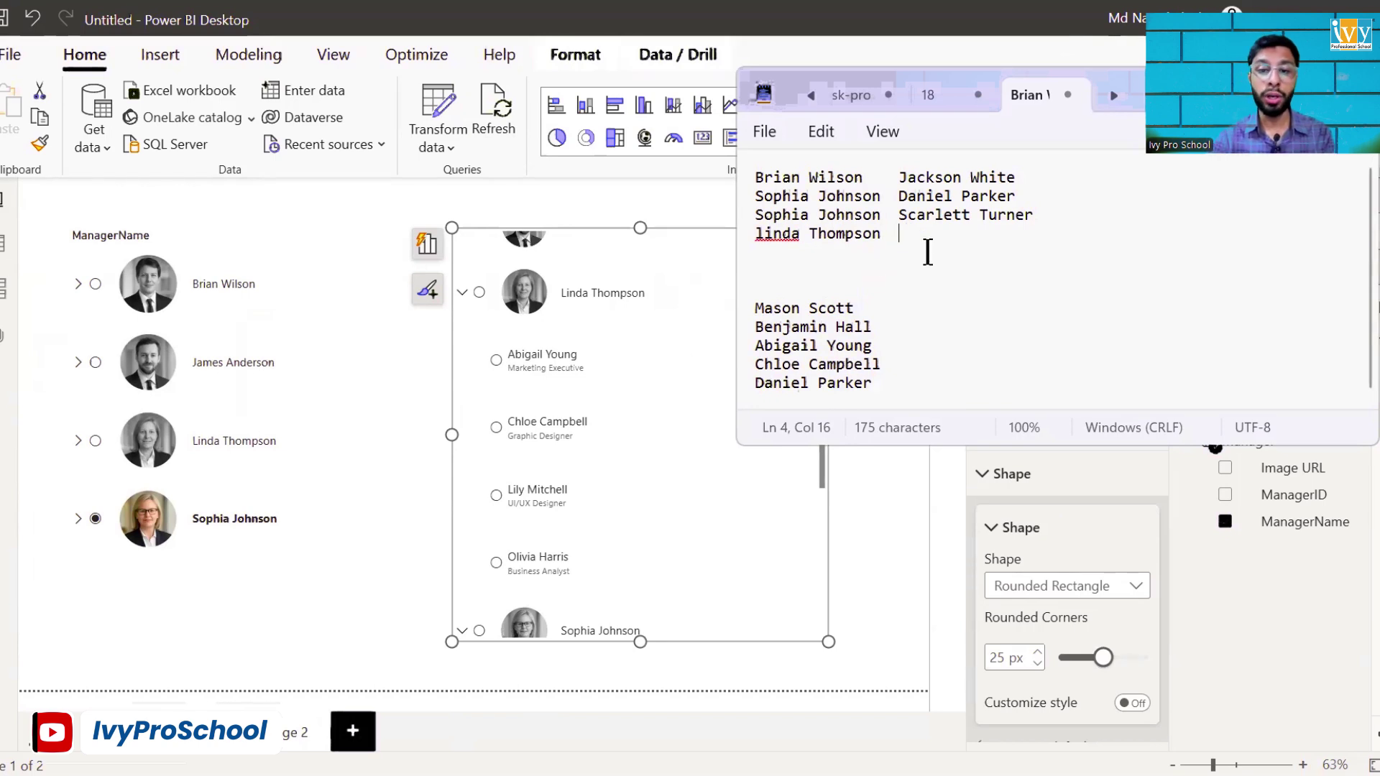
{"action": "type", "text": "lily Mit"}
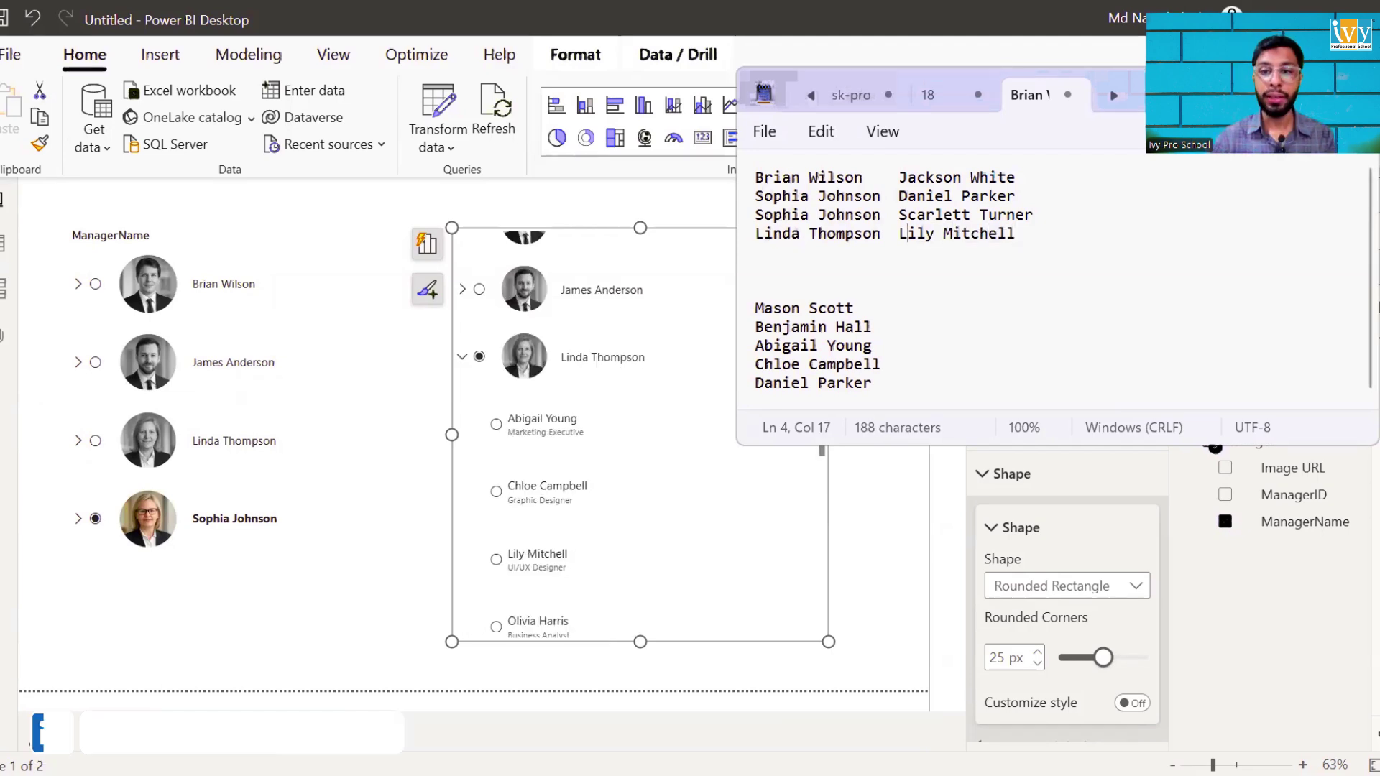
Copy all four manager and employee name pairs, clear the second slicer's selection, and paste the pairs as its selection.
{"action": "left_click_drag", "start_coordinate": [1049, 234], "coordinate": [752, 178]}
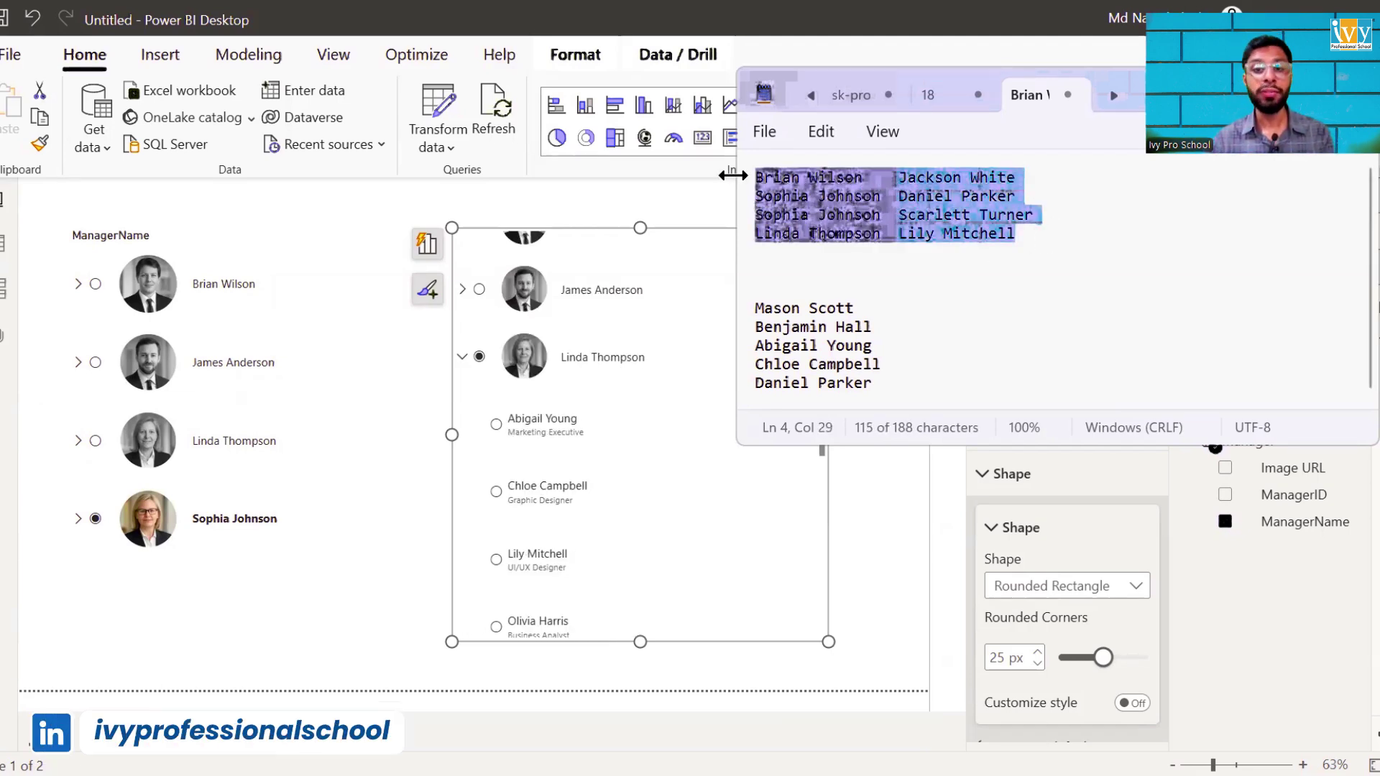
{"action": "left_click", "coordinate": [740, 250]}
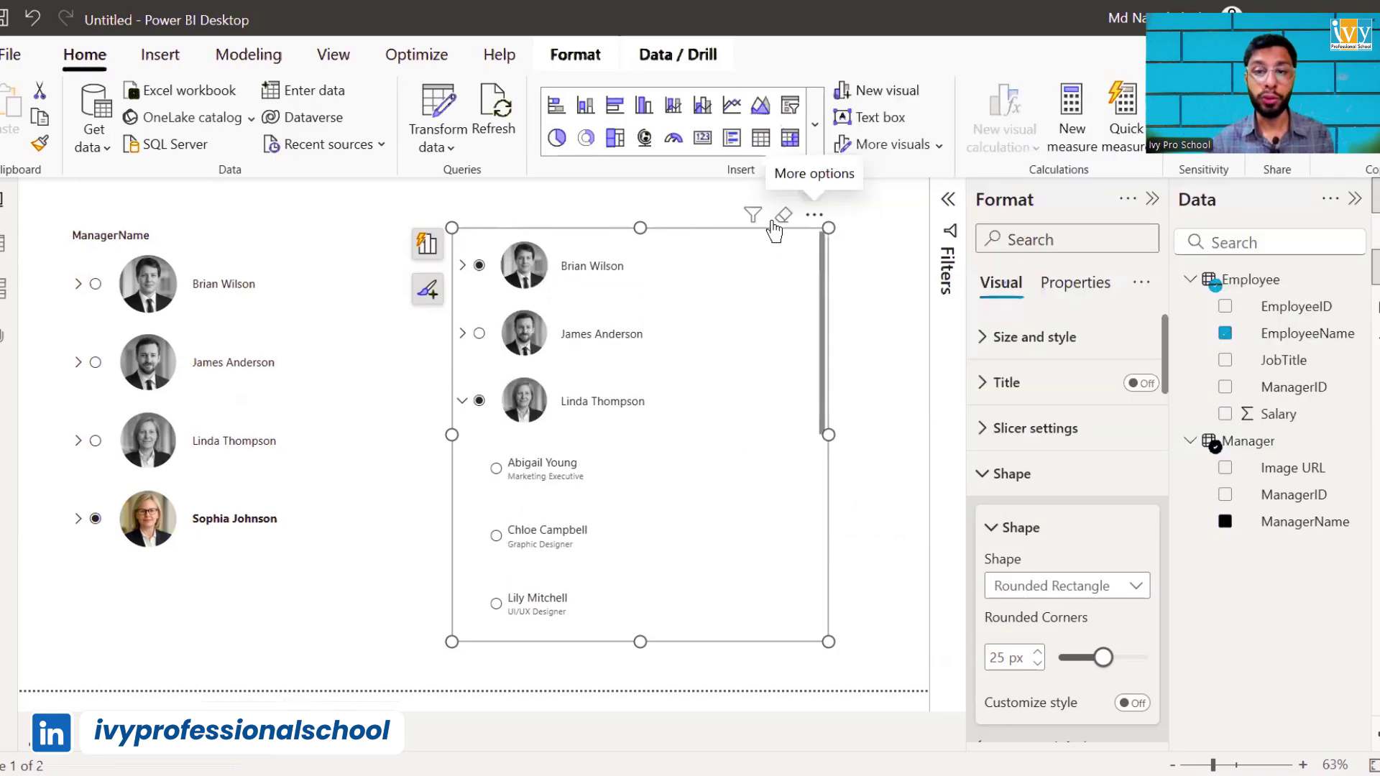
{"action": "left_click", "coordinate": [784, 214]}
{"action": "left_click", "coordinate": [814, 215]}
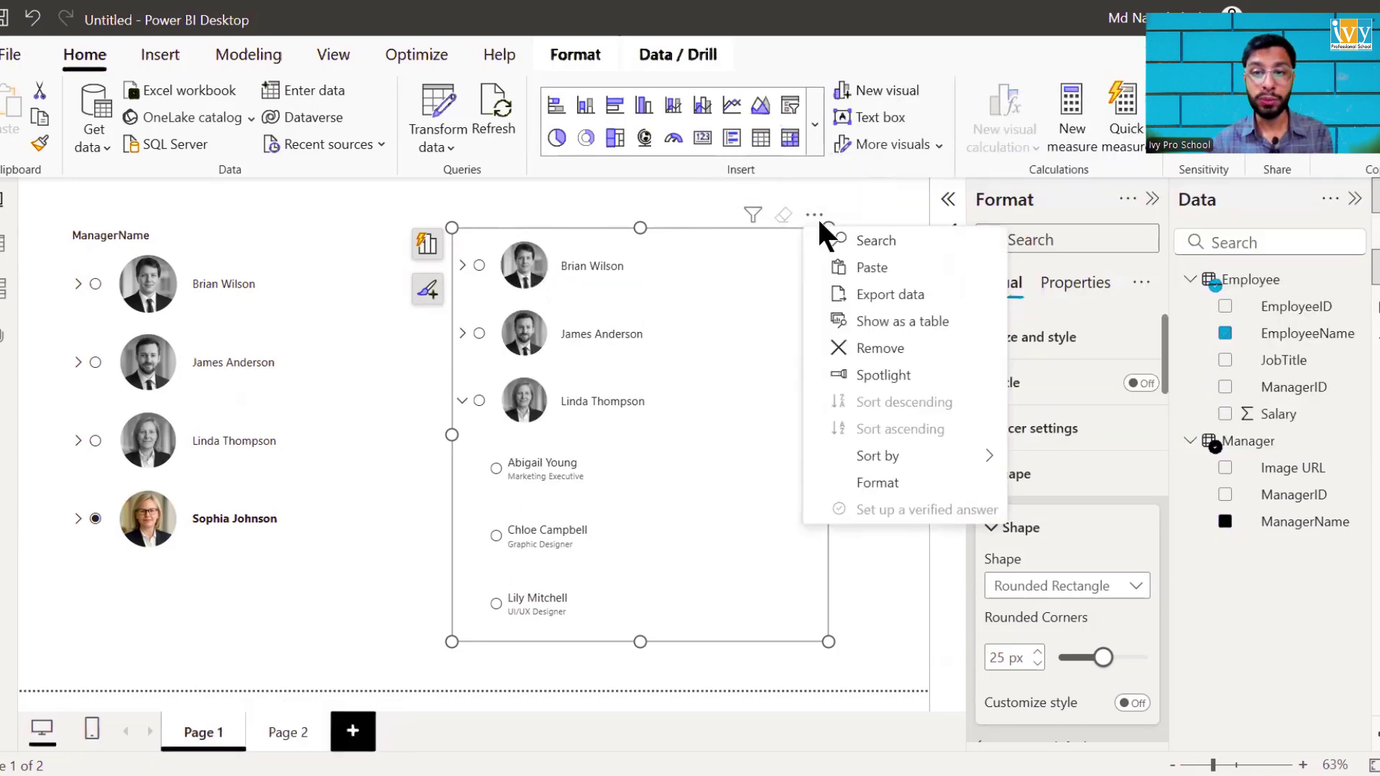
{"action": "left_click", "coordinate": [836, 266]}
{"action": "scroll", "coordinate": [650, 480], "scroll_direction": "down", "scroll_amount": 1}
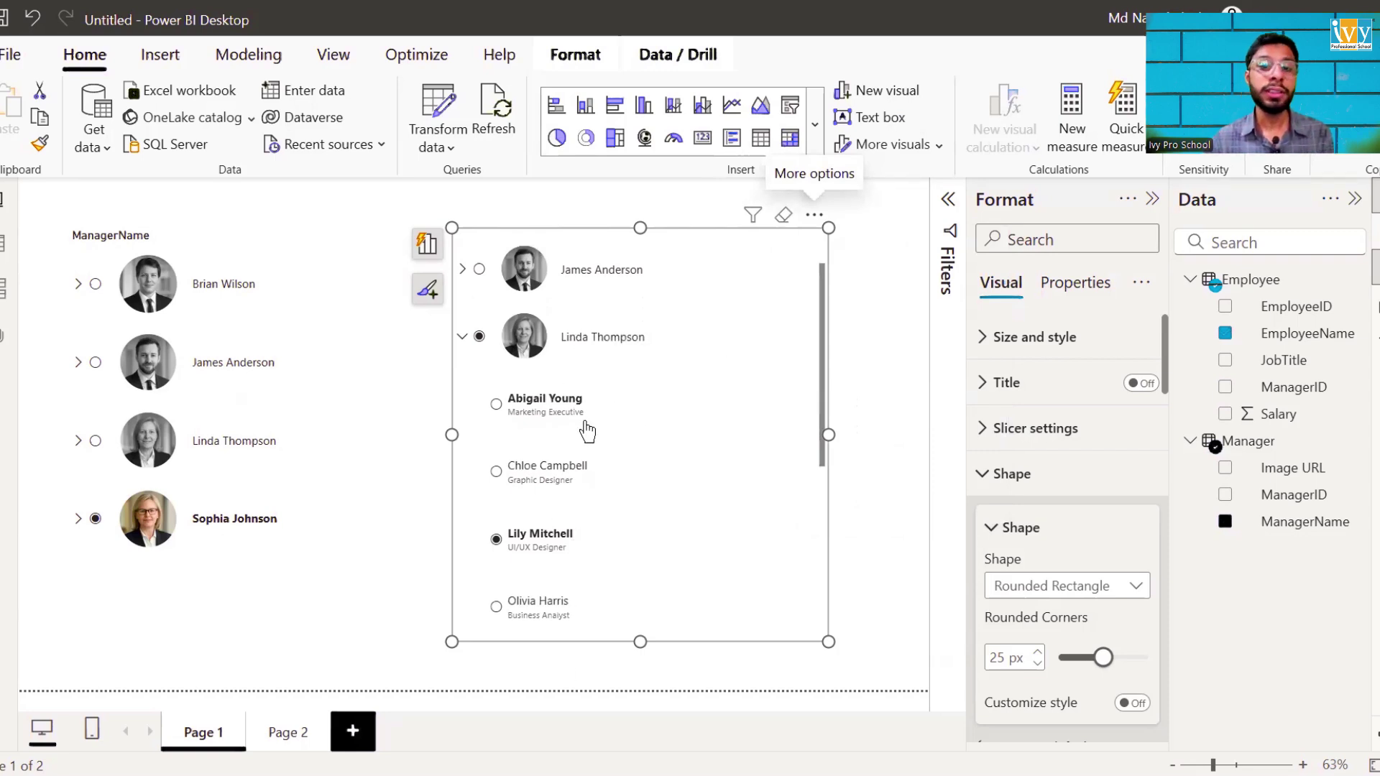
{"action": "scroll", "coordinate": [590, 452], "scroll_direction": "up", "scroll_amount": 1}
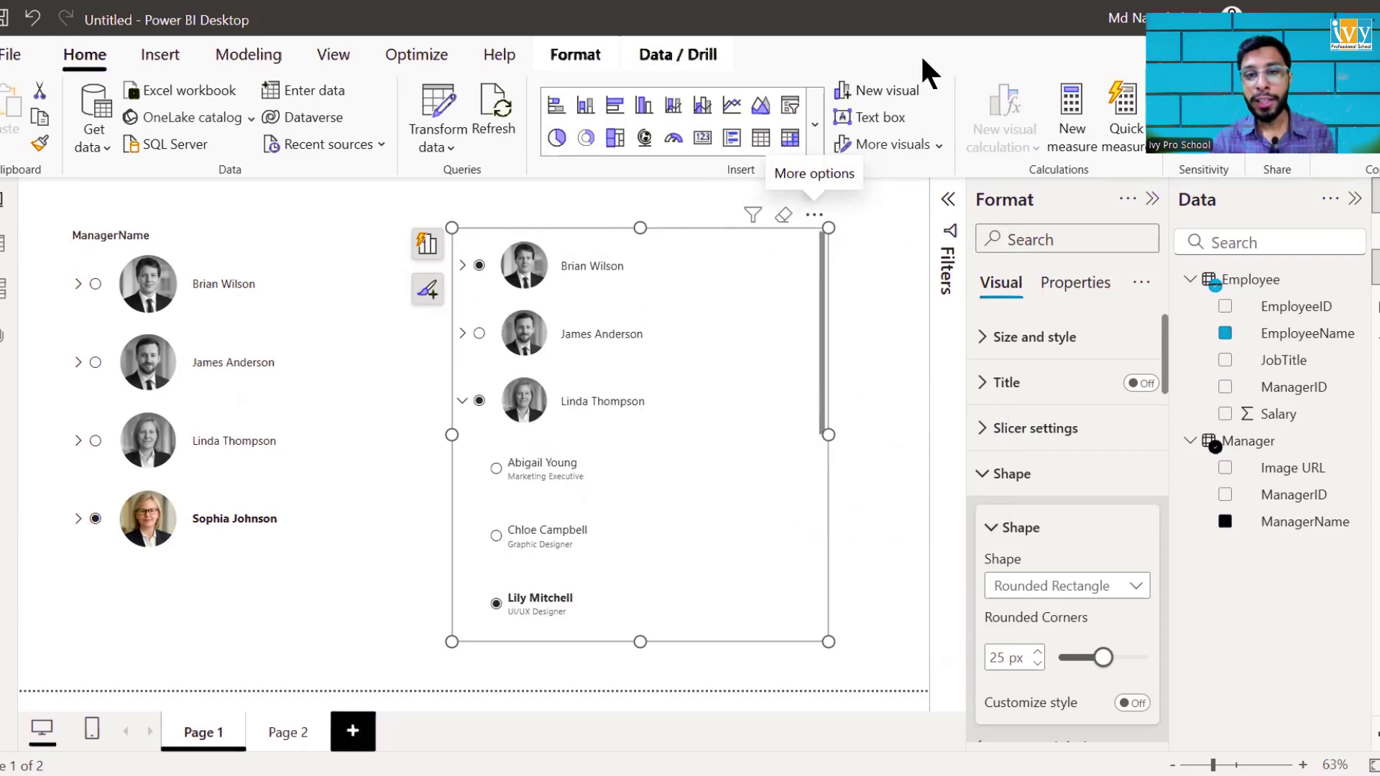